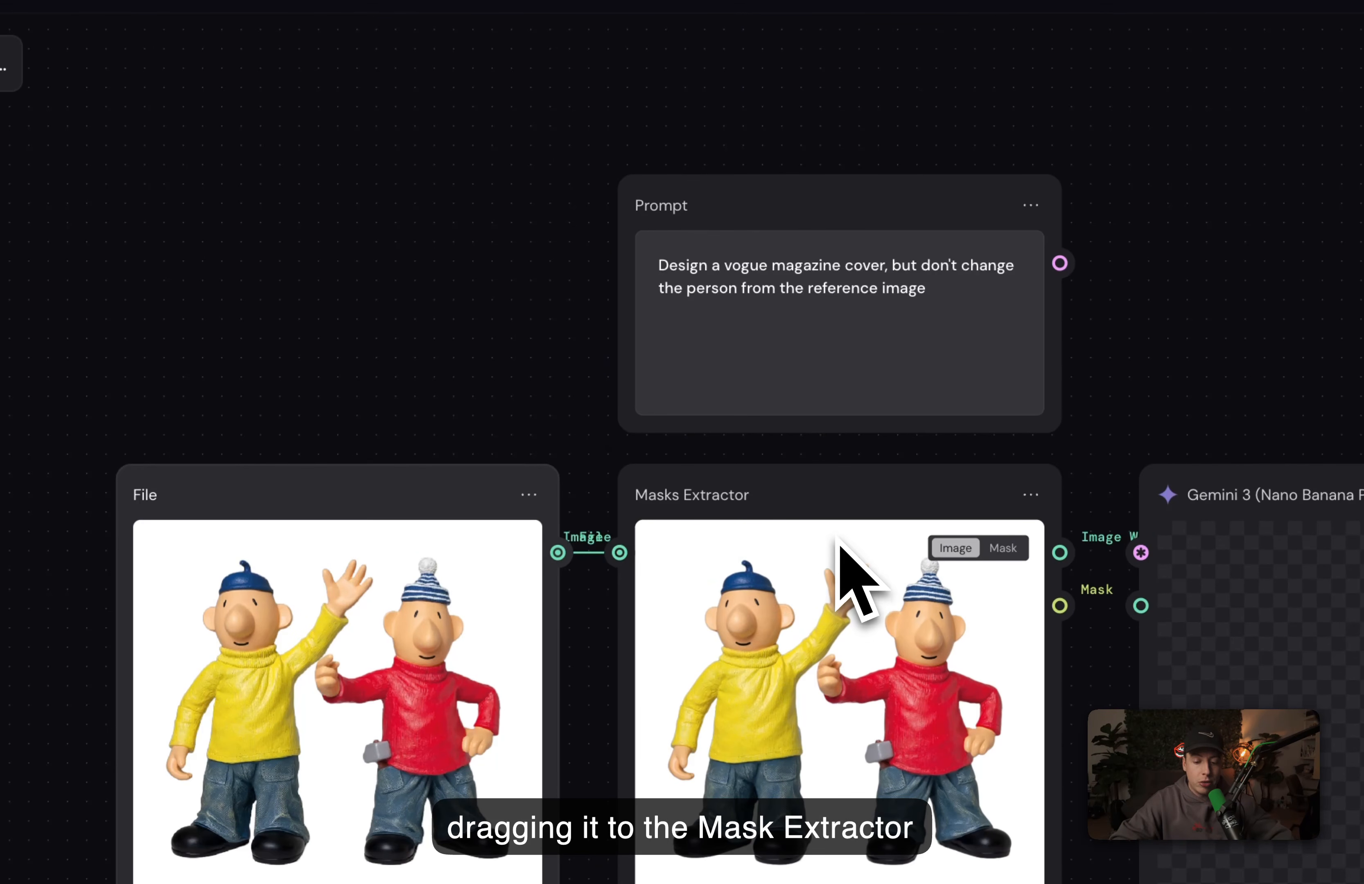
# - Select the figure in the red sweater as the mask in the Masks Extractor node
pyautogui.click(531, 326)
pyautogui.scroll(2, 531, 325)
pyautogui.scroll(-2, 531, 325)
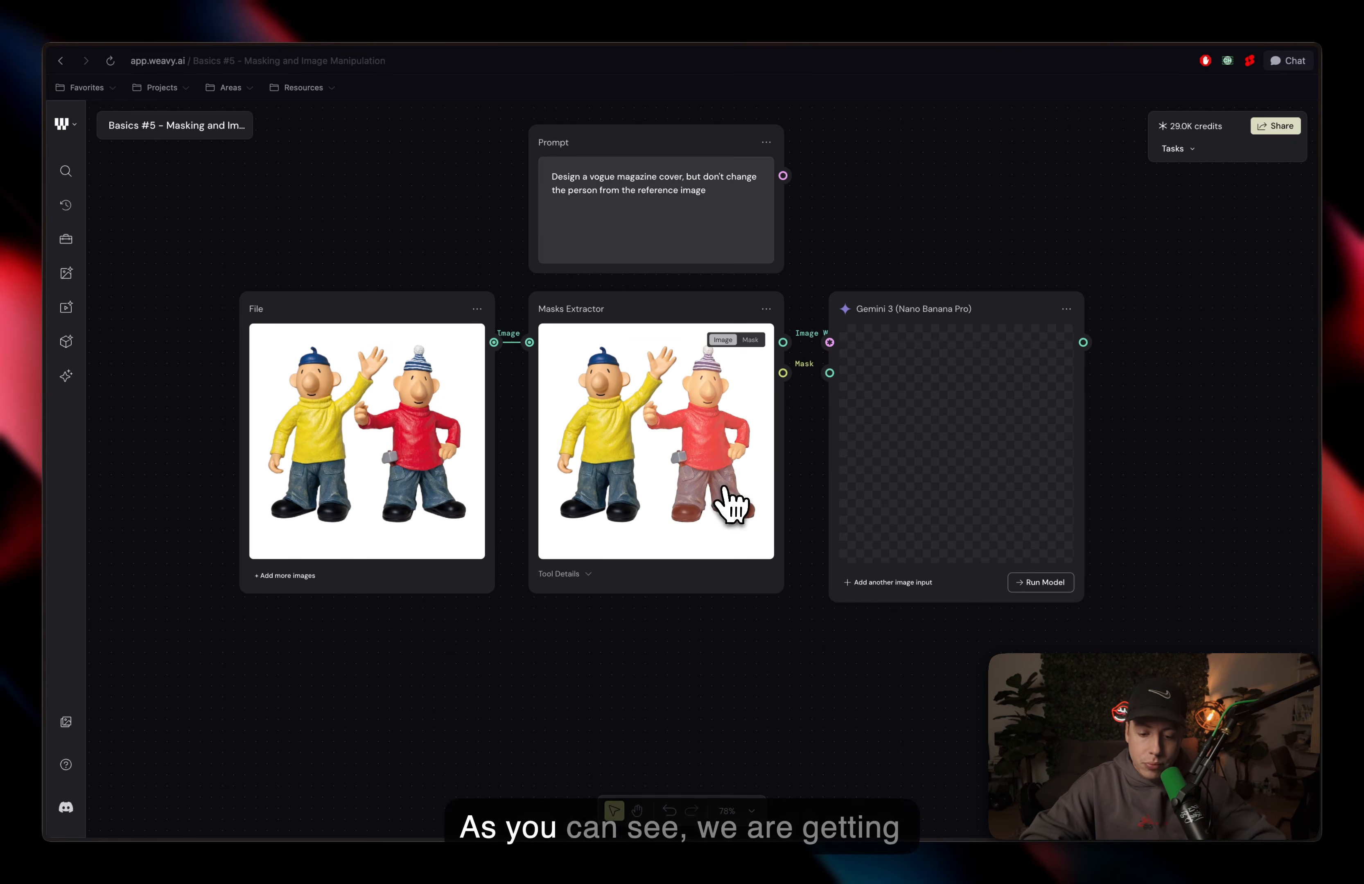
pyautogui.scroll(2, 728, 493)
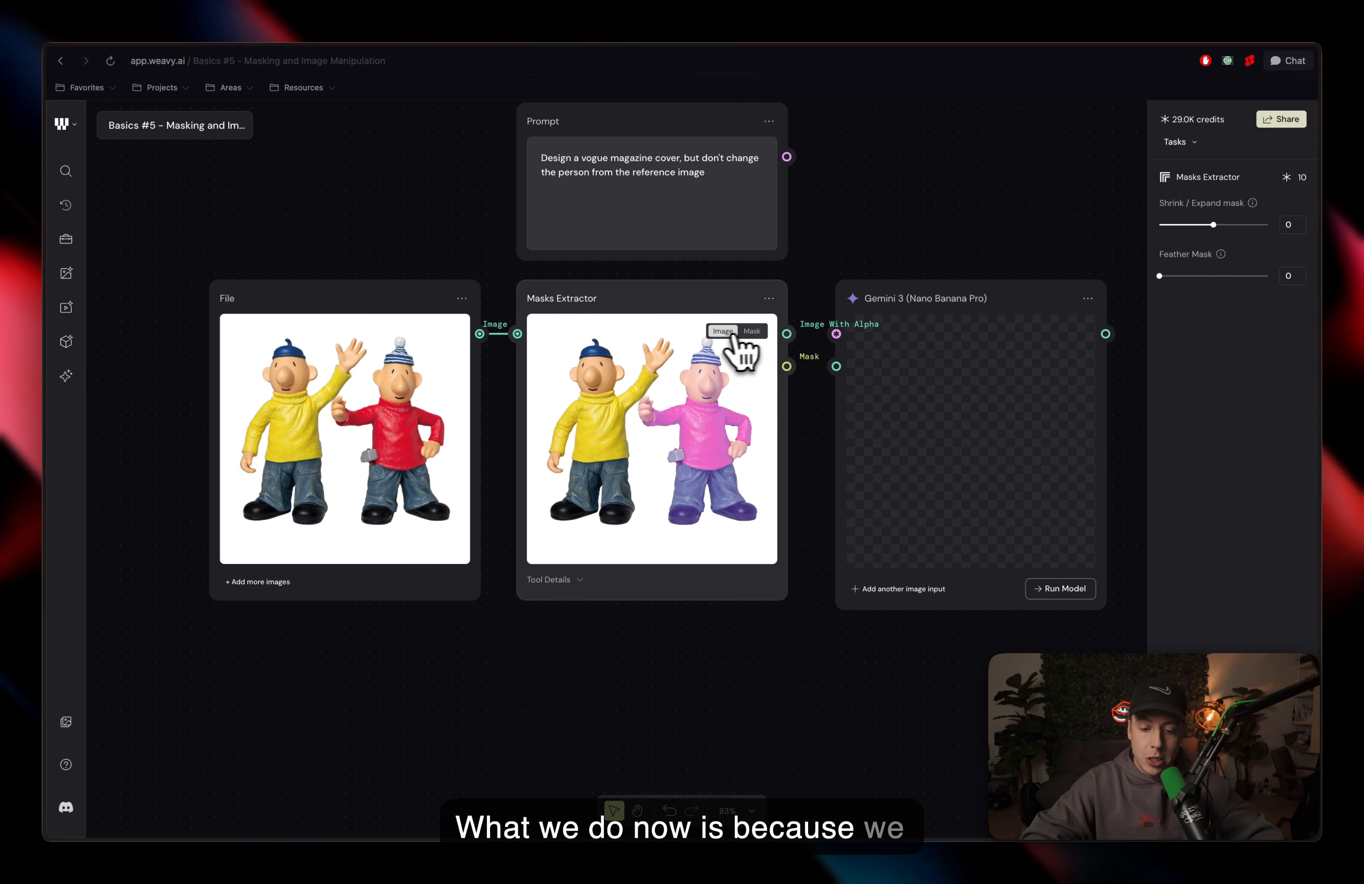
# - Connect the Masks Extractor's Image With Alpha output and the Vogue cover prompt to the Gemini 3 (Nano Banana Pro) node's Image 1 and Prompt inputs
pyautogui.scroll(5, 740, 347)
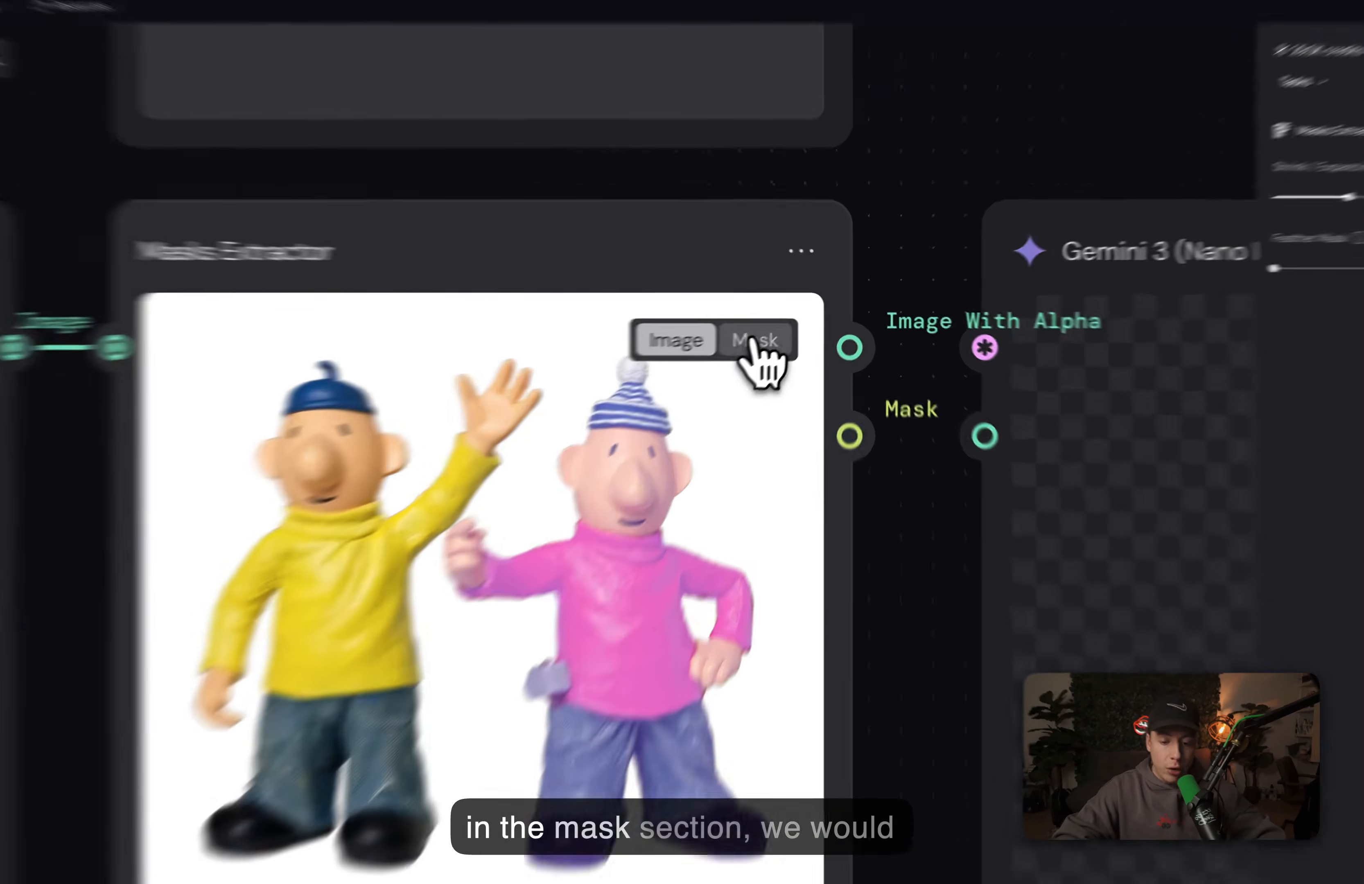
pyautogui.click(787, 328)
pyautogui.click(603, 358)
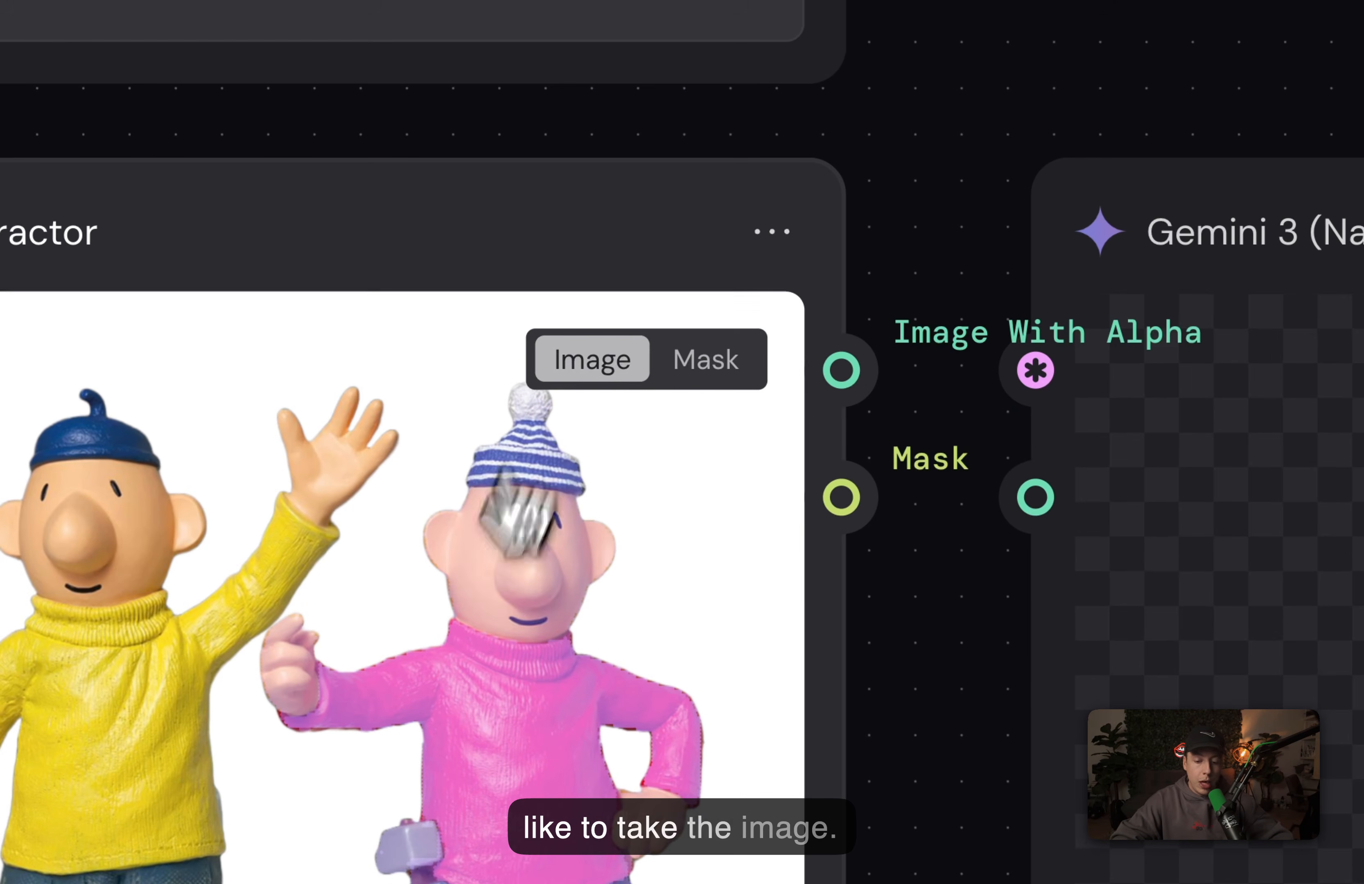
pyautogui.moveTo(841, 372); pyautogui.dragTo(993, 489)
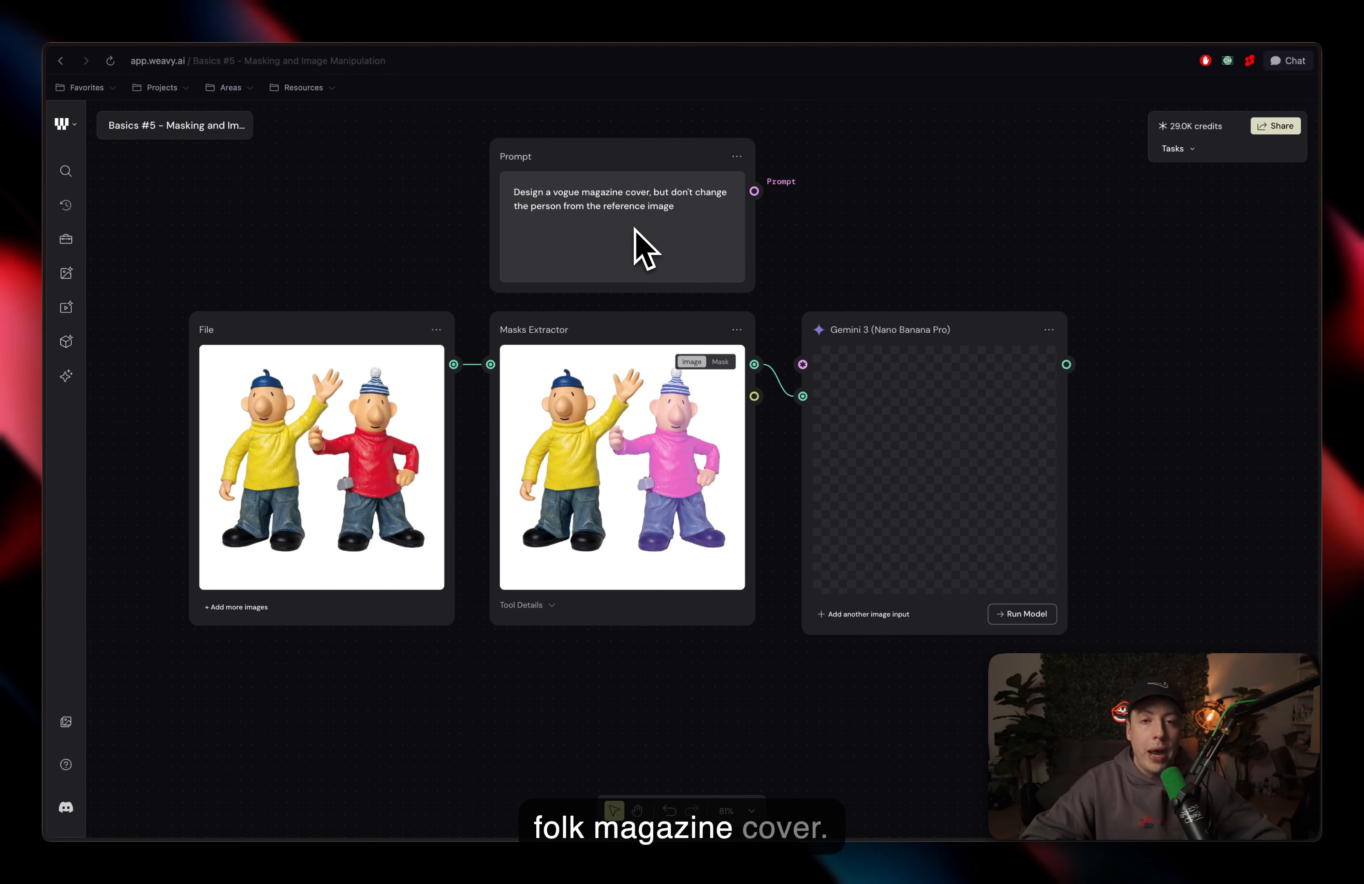
pyautogui.moveTo(754, 191); pyautogui.dragTo(803, 361)
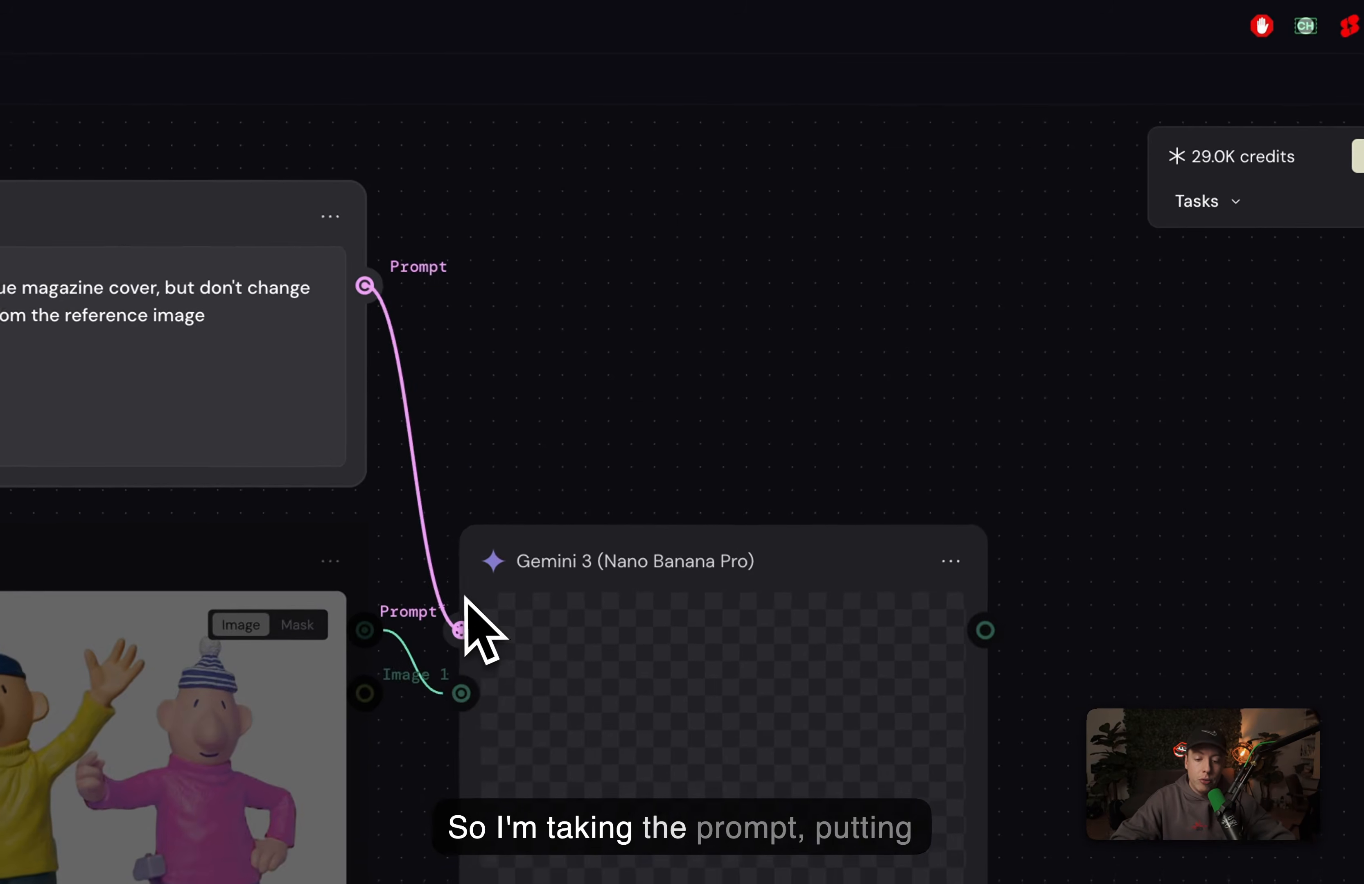
# - Set the Gemini 3 (Nano Banana Pro) node's aspect ratio to 9:16 and run the model
pyautogui.hscroll(2, 475, 563)
pyautogui.click(475, 566)
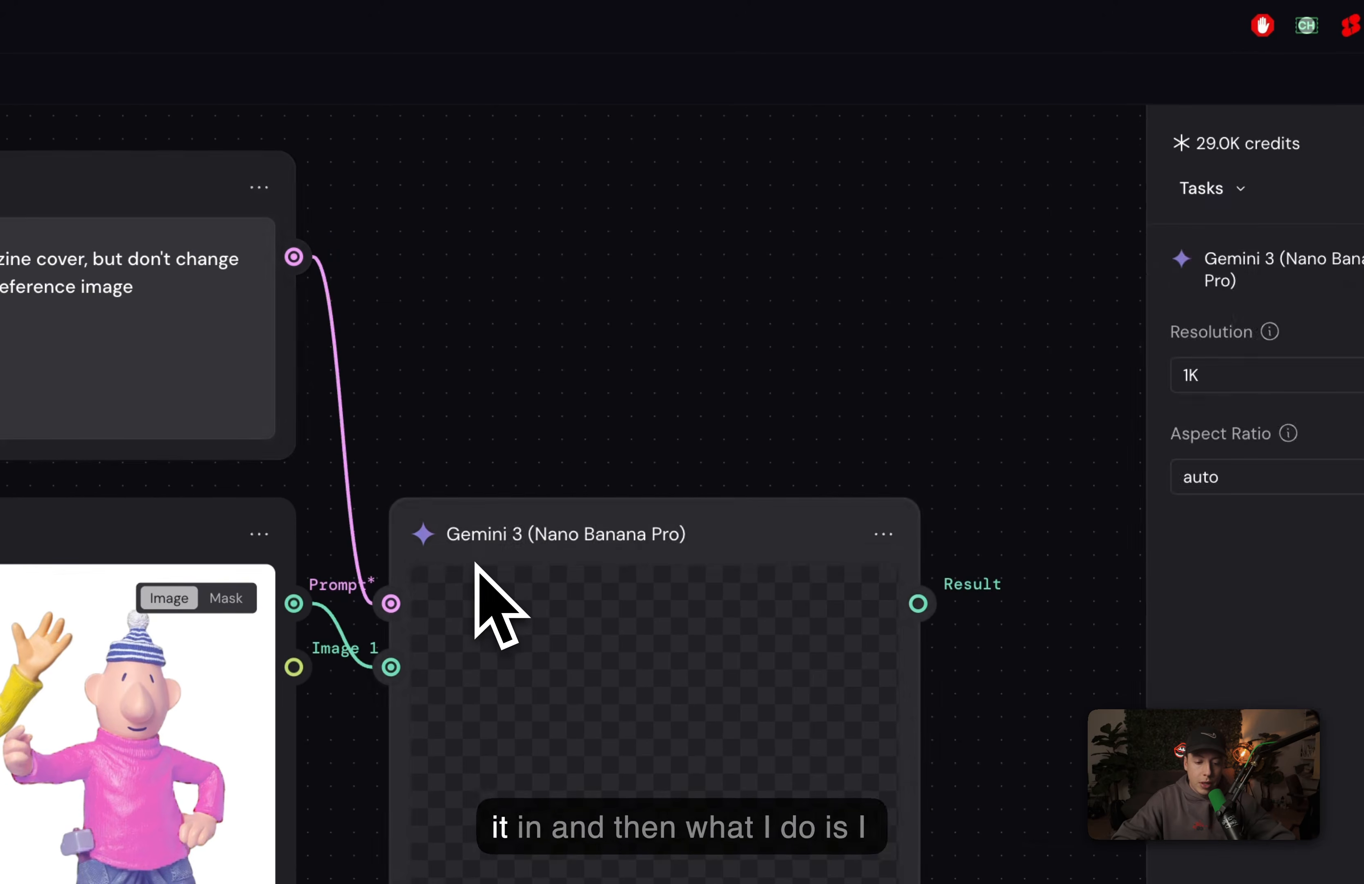
pyautogui.click(1278, 479)
pyautogui.scroll(-3, 1058, 608)
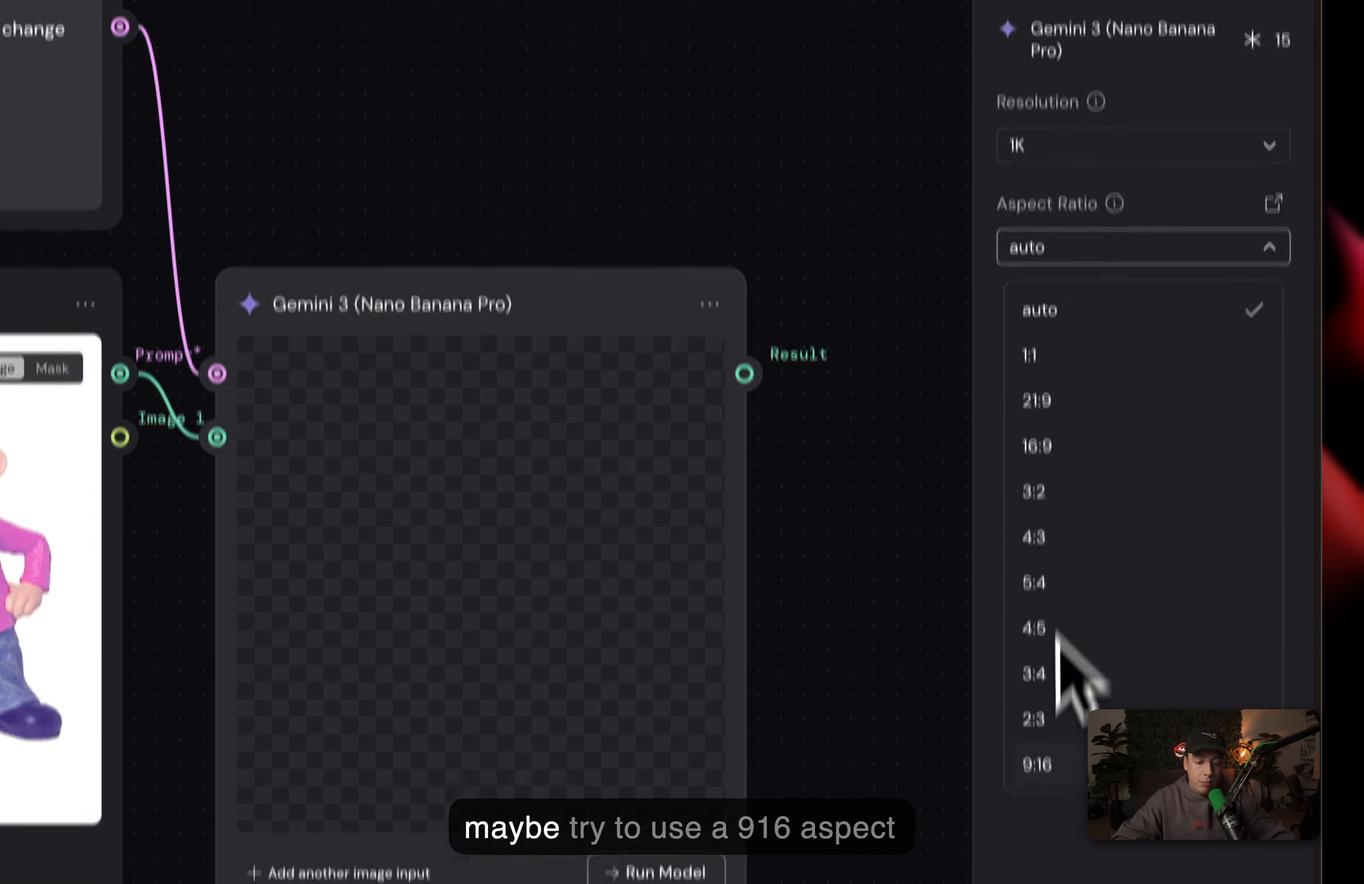
pyautogui.click(1046, 697)
pyautogui.hscroll(2, 735, 26)
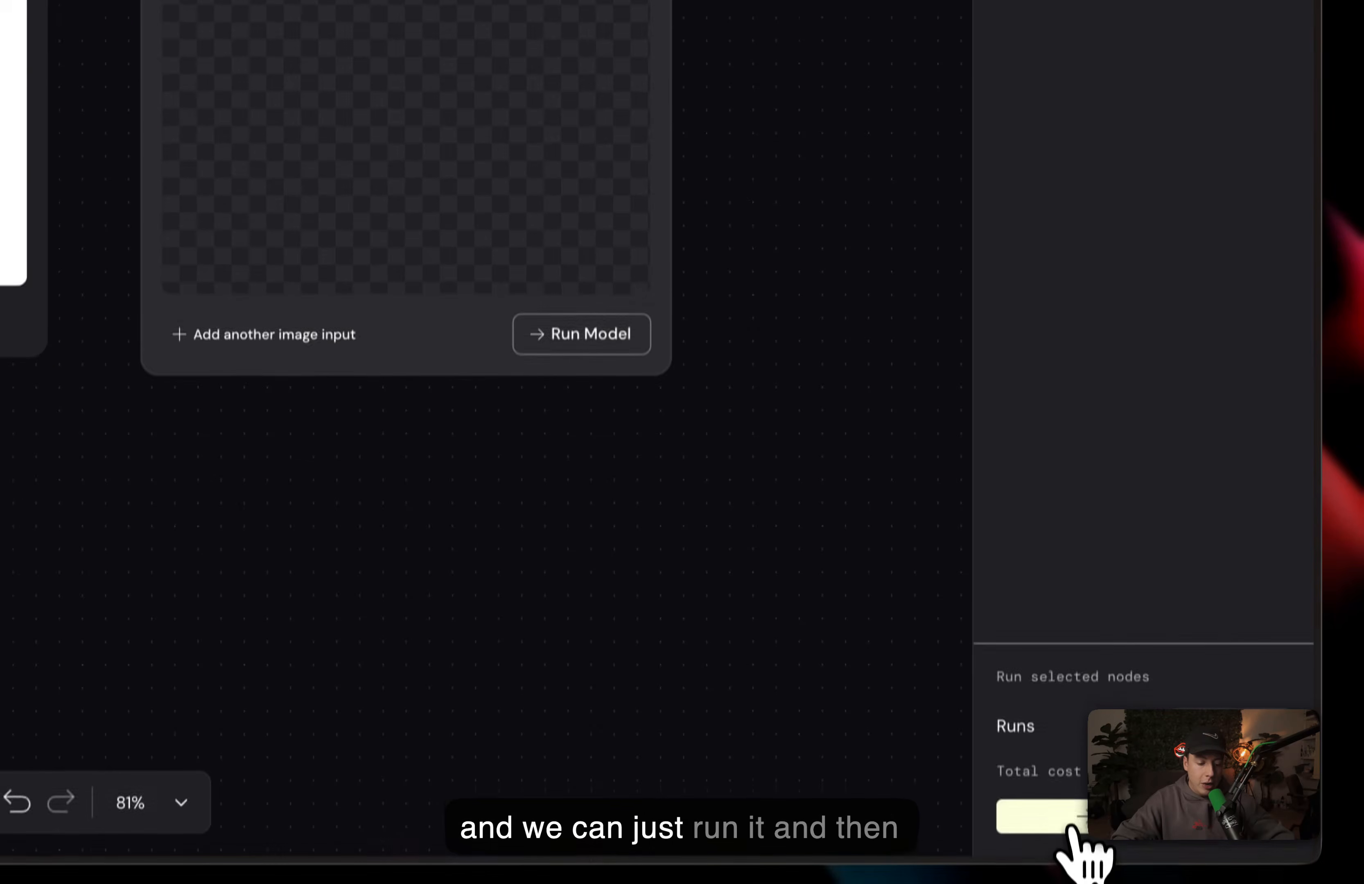
pyautogui.click(1076, 824)
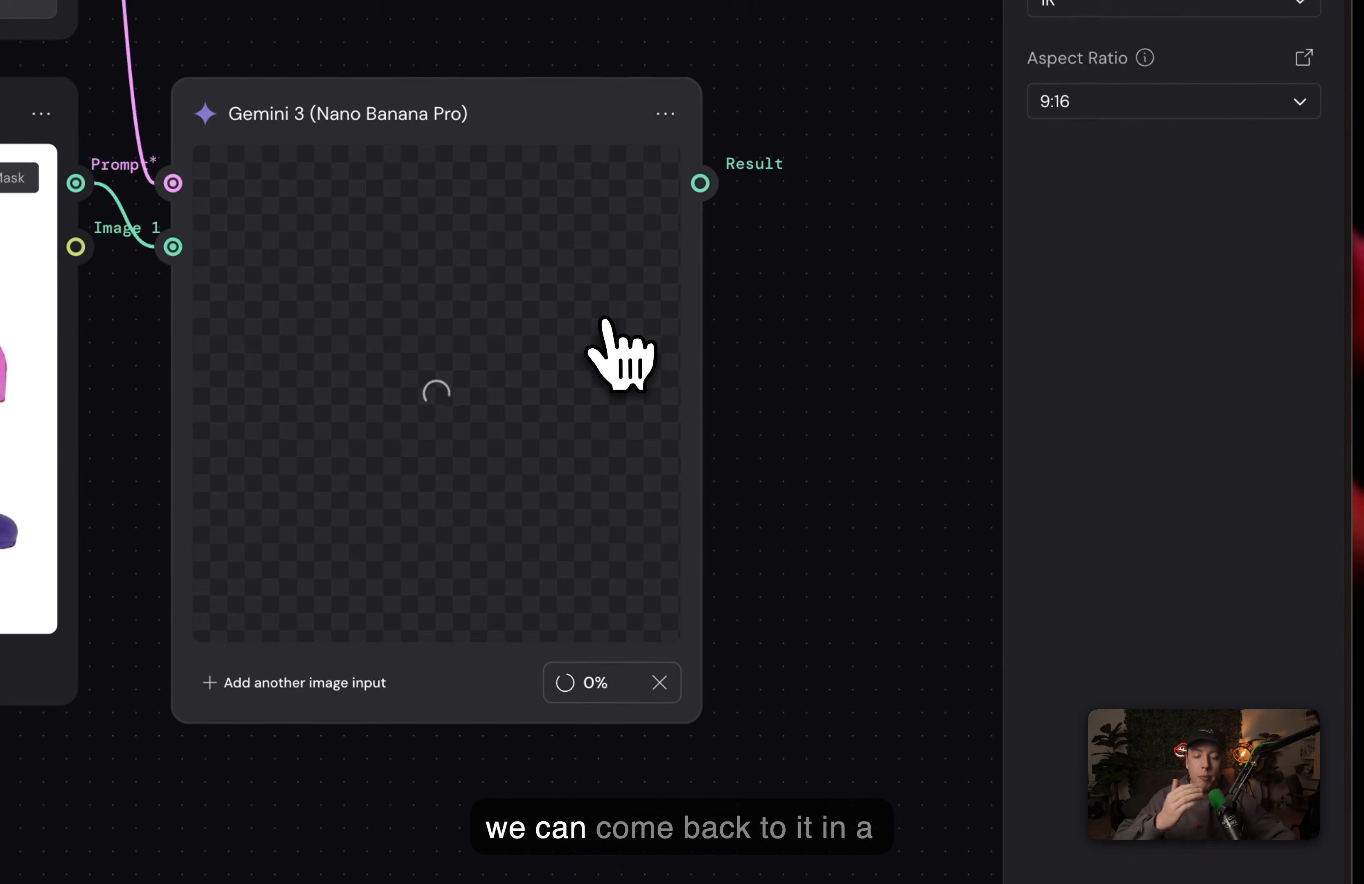
# - Try the eraser on the white paint covering the red-sweater figure in the Painter node, undo it and reselect the brush
pyautogui.scroll(-14, 605, 322)
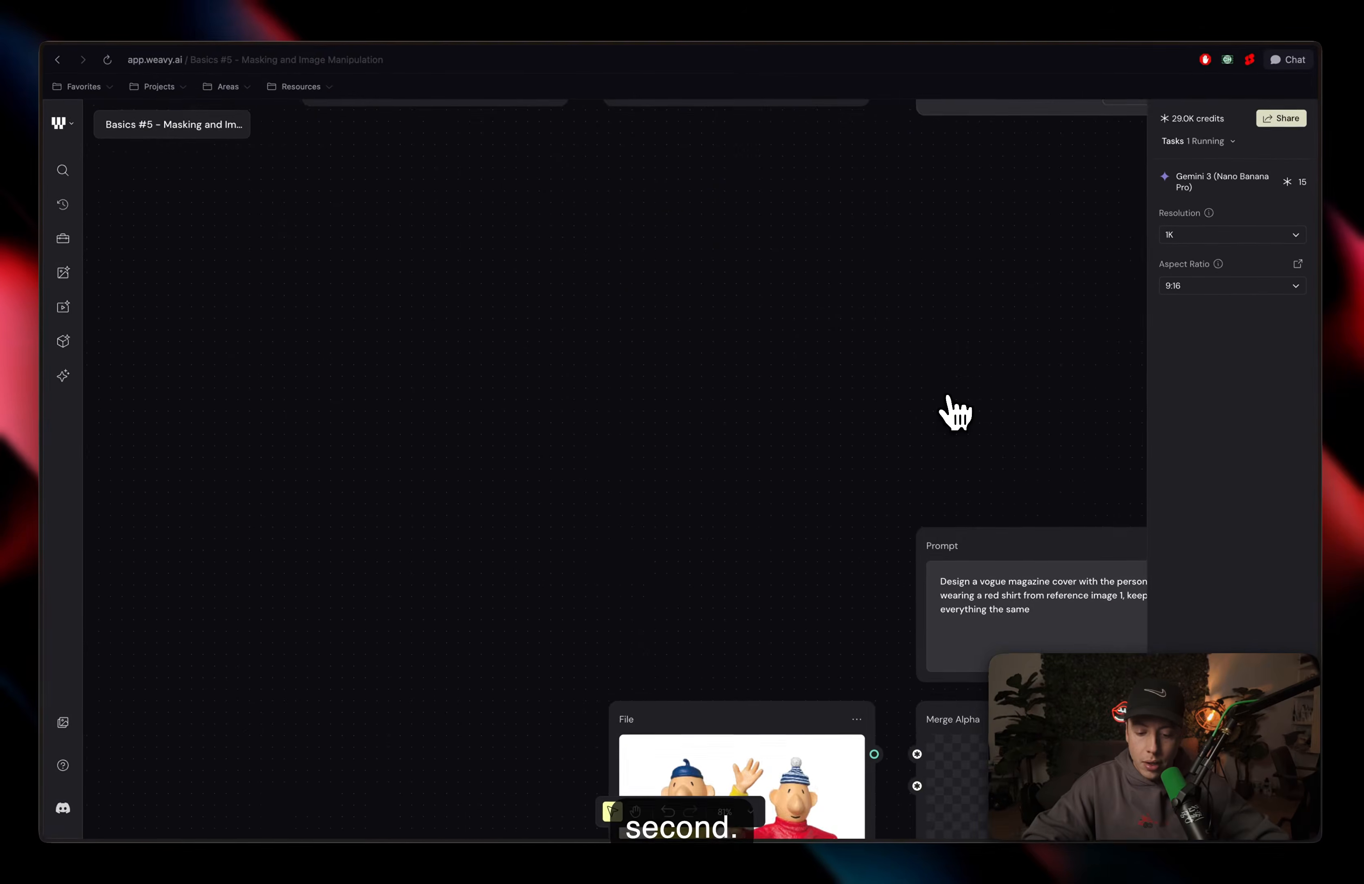
pyautogui.scroll(-5, 956, 412)
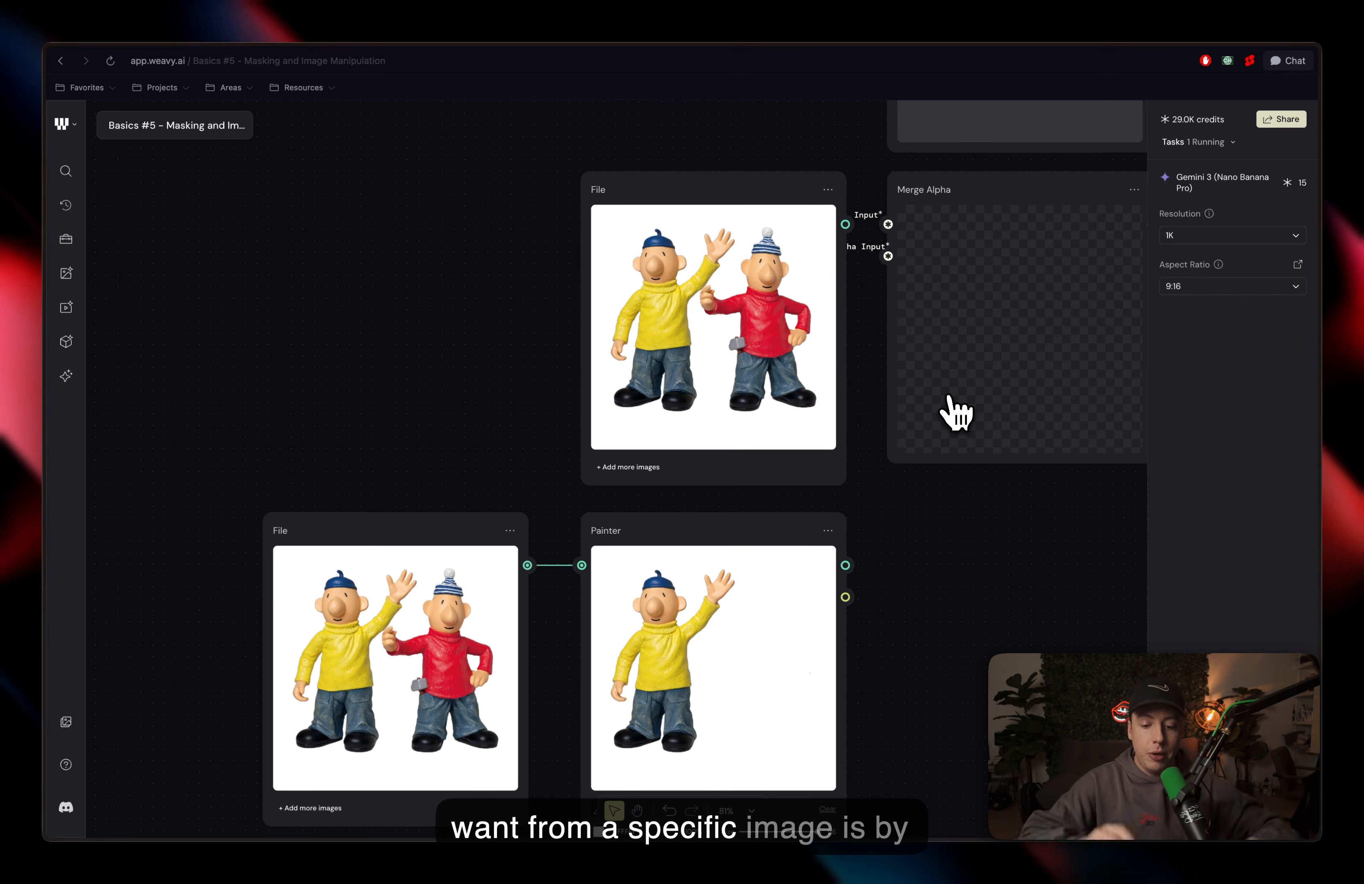
pyautogui.scroll(-3, 956, 412)
pyautogui.scroll(-2, 955, 413)
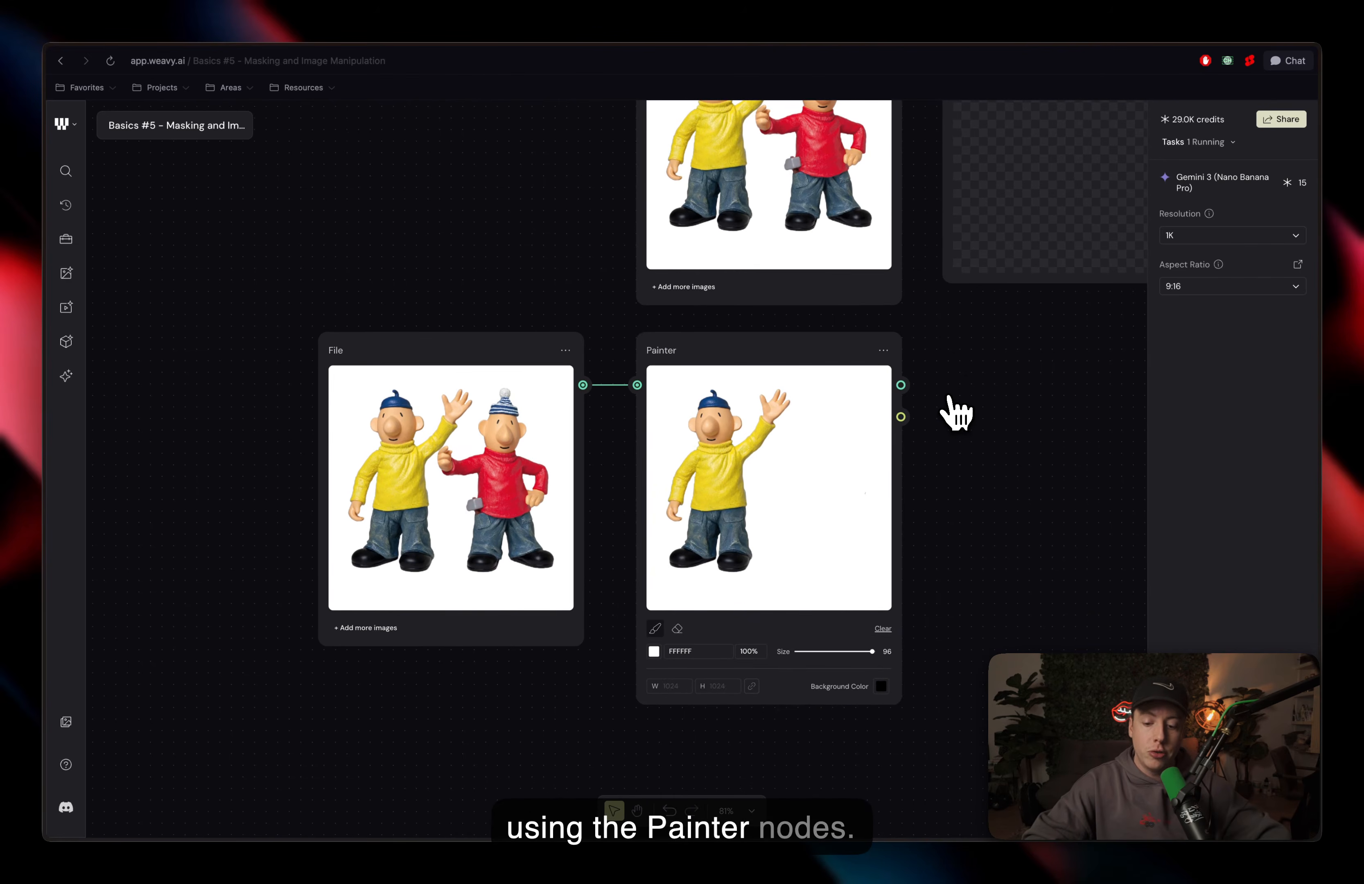
pyautogui.scroll(-1, 344, 444)
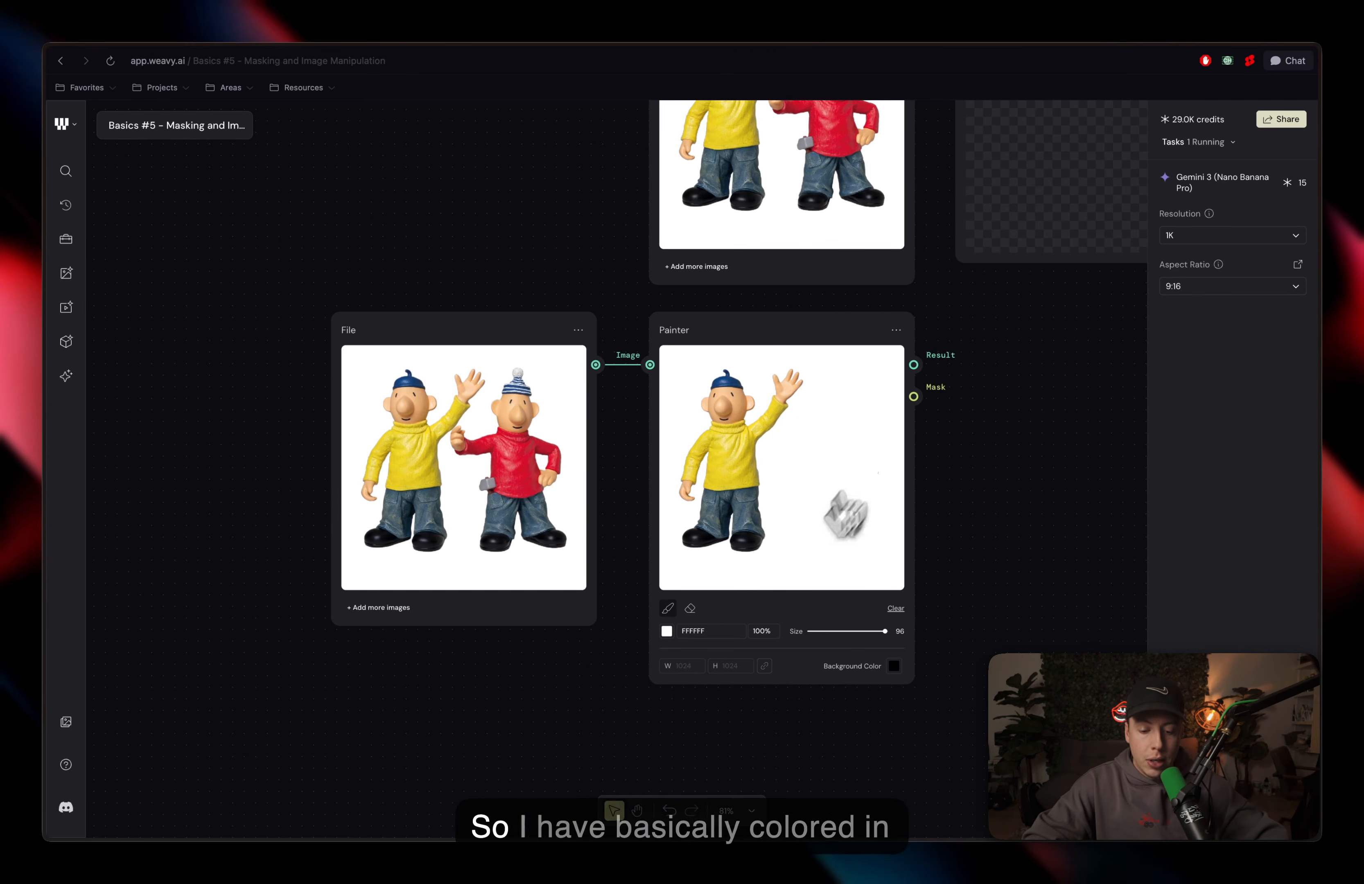
pyautogui.moveTo(725, 626); pyautogui.dragTo(697, 644)
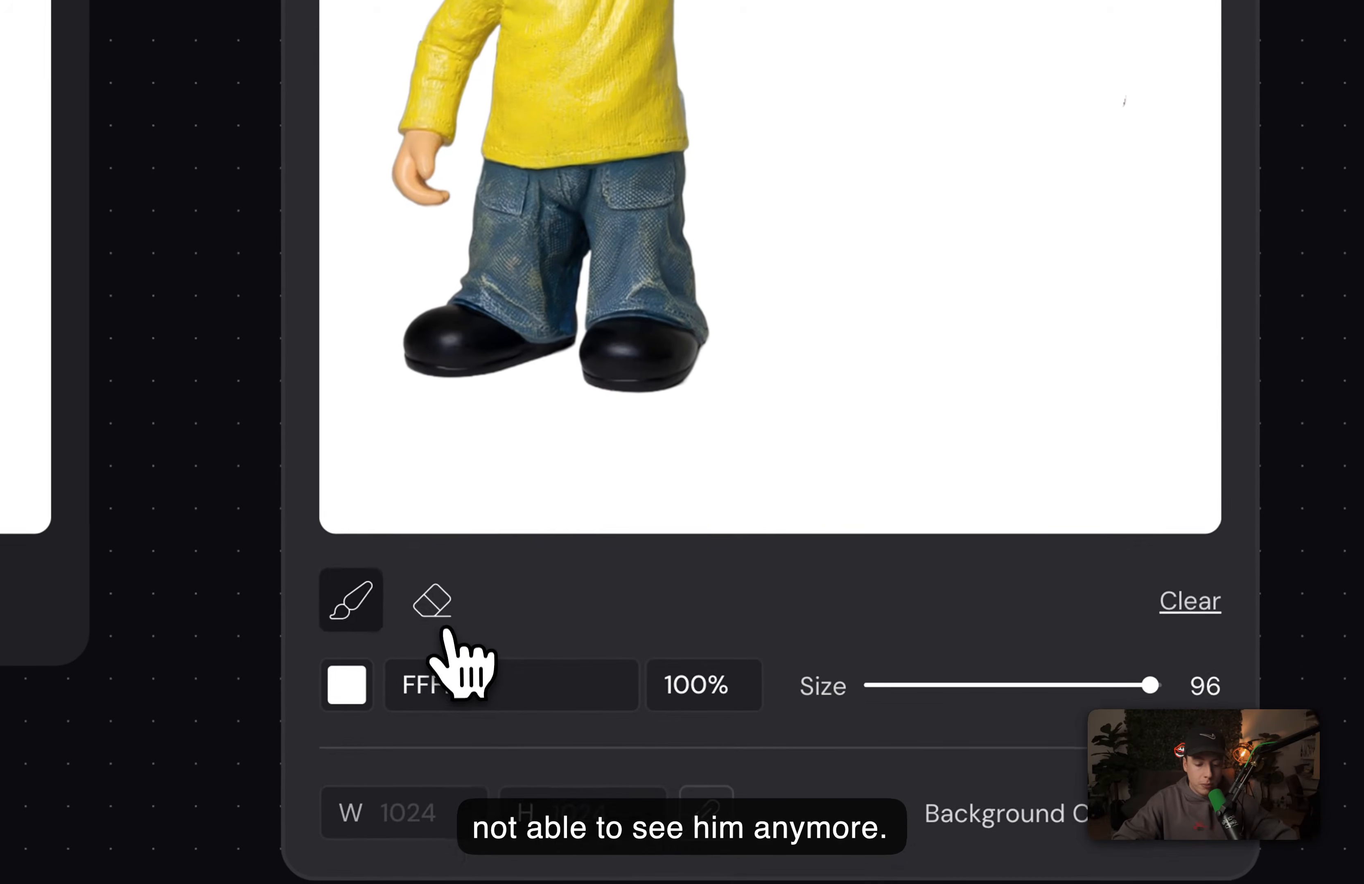
pyautogui.click(444, 622)
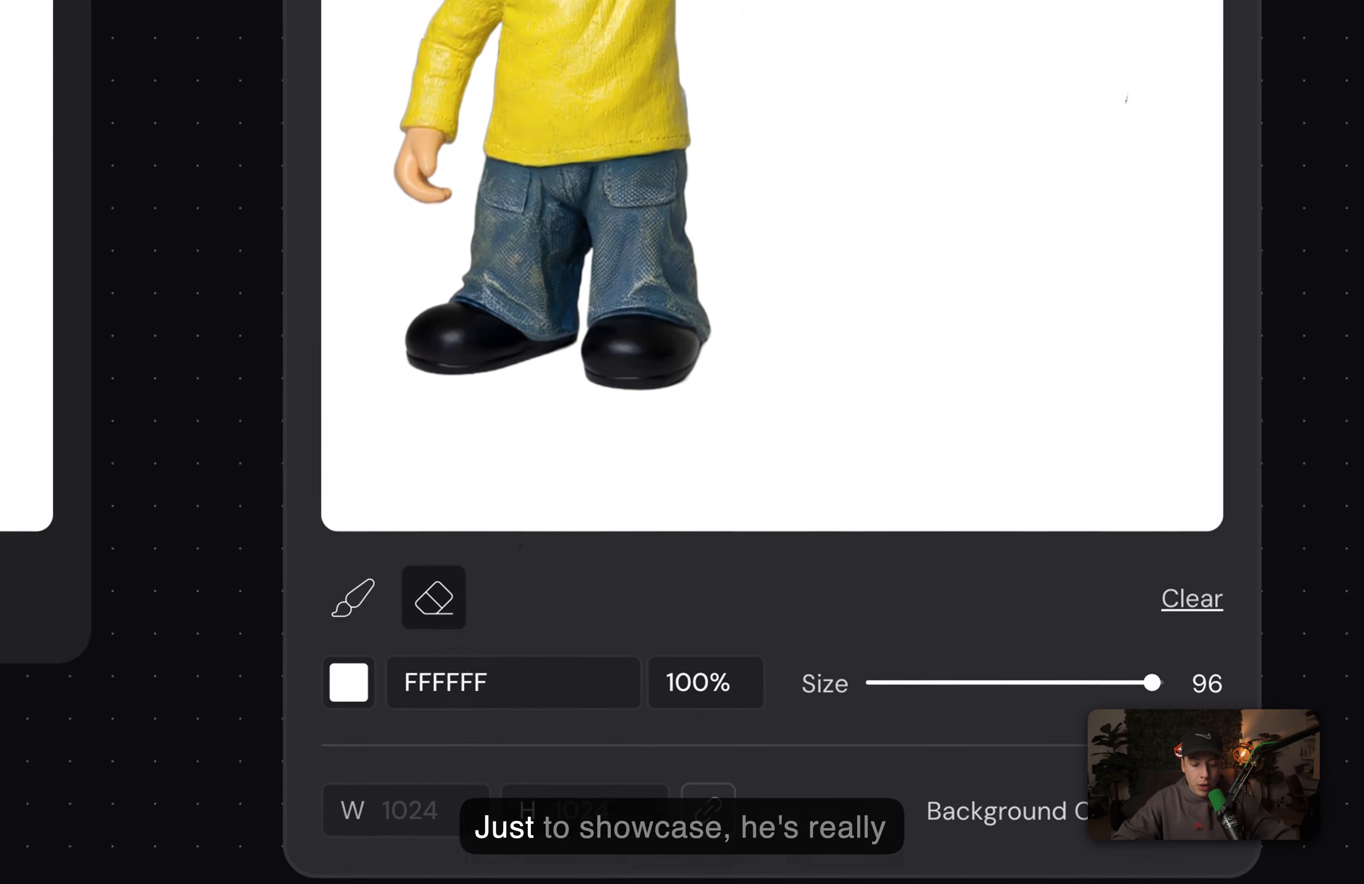
pyautogui.moveTo(1020, 240)
pyautogui.mouseDown()
pyautogui.moveTo(921, 290)
pyautogui.moveTo(868, 355)
pyautogui.moveTo(977, 304)
pyautogui.moveTo(868, 372)
pyautogui.moveTo(846, 303)
pyautogui.moveTo(959, 375)
pyautogui.moveTo(811, 341)
pyautogui.moveTo(913, 397)
pyautogui.moveTo(798, 434)
pyautogui.moveTo(916, 521)
pyautogui.mouseUp()
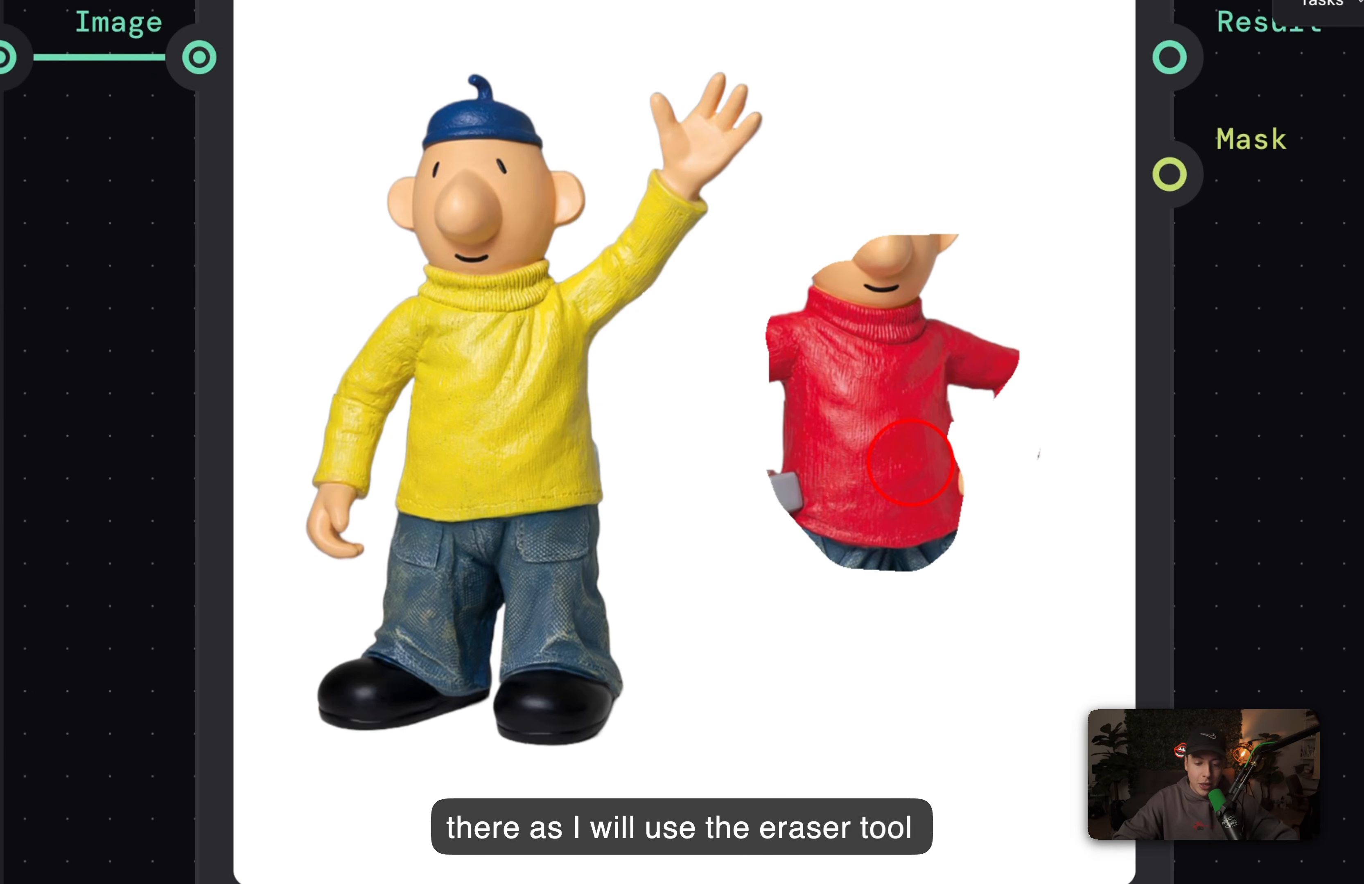
pyautogui.hotkey('ctrl', 'z')
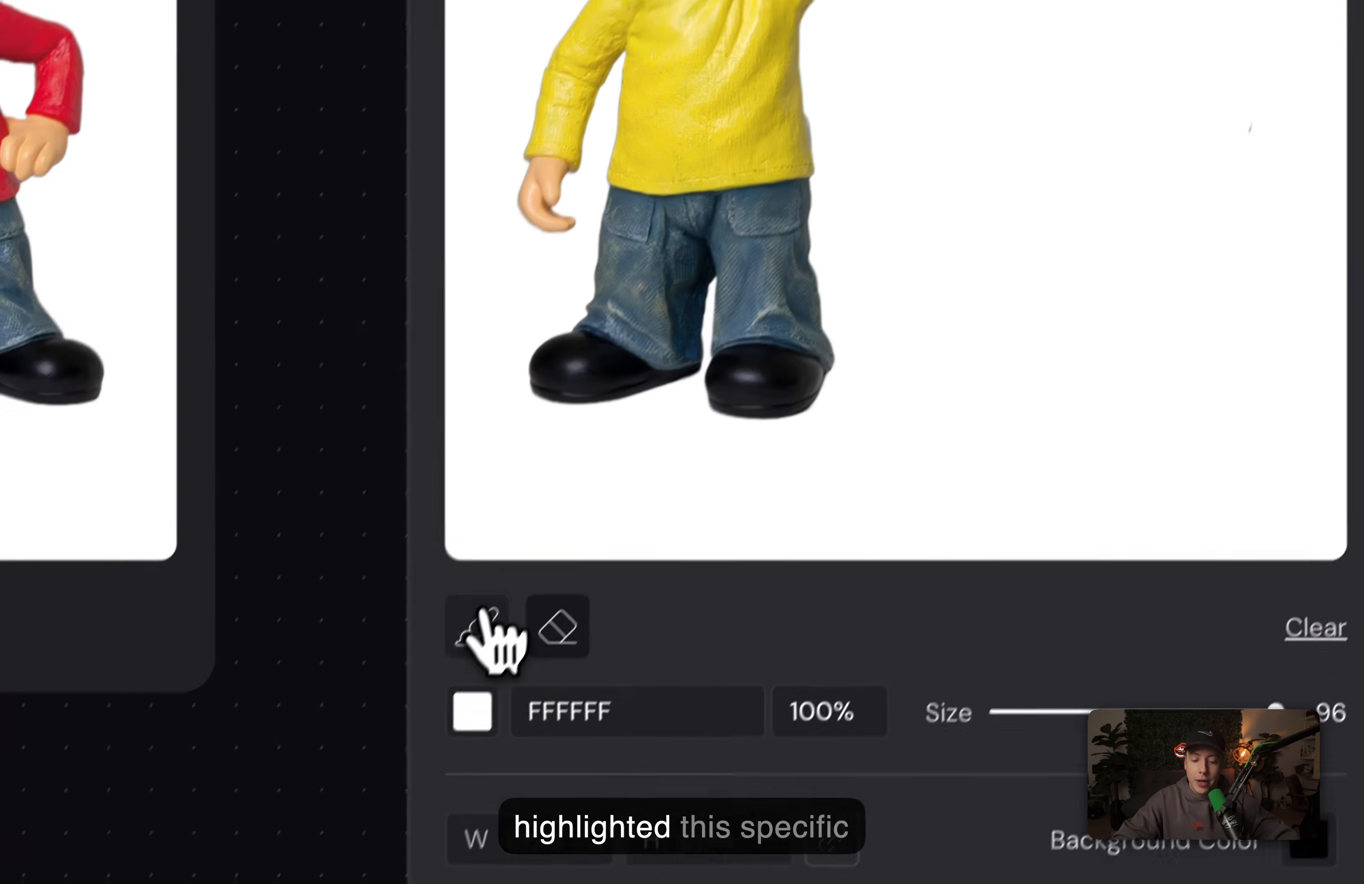
pyautogui.click(495, 595)
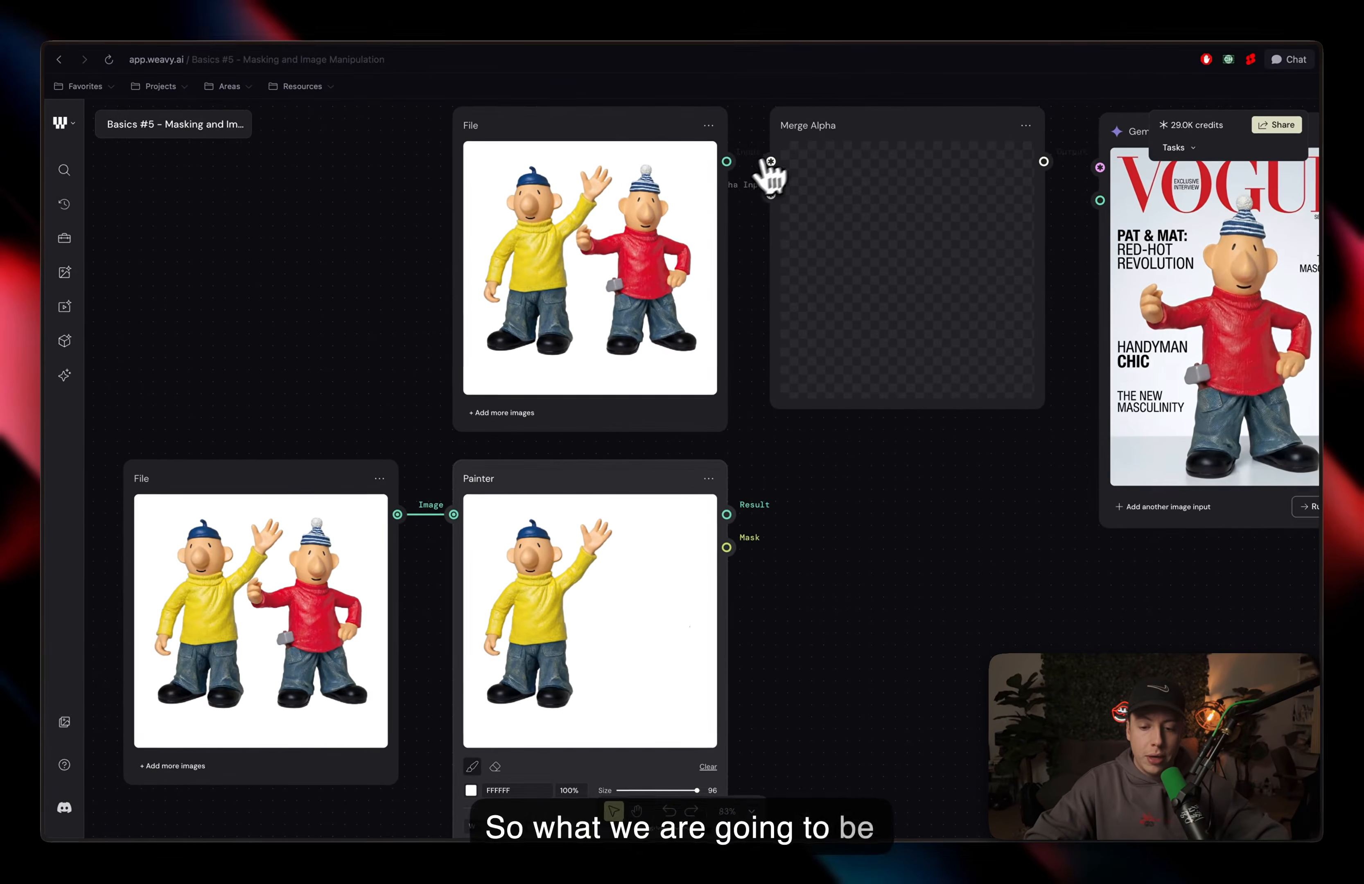
# - Connect the File image to the Merge Alpha node's input and the Painter's Mask output to its alpha input
pyautogui.scroll(1, 675, 55)
pyautogui.hscroll(1, 675, 54)
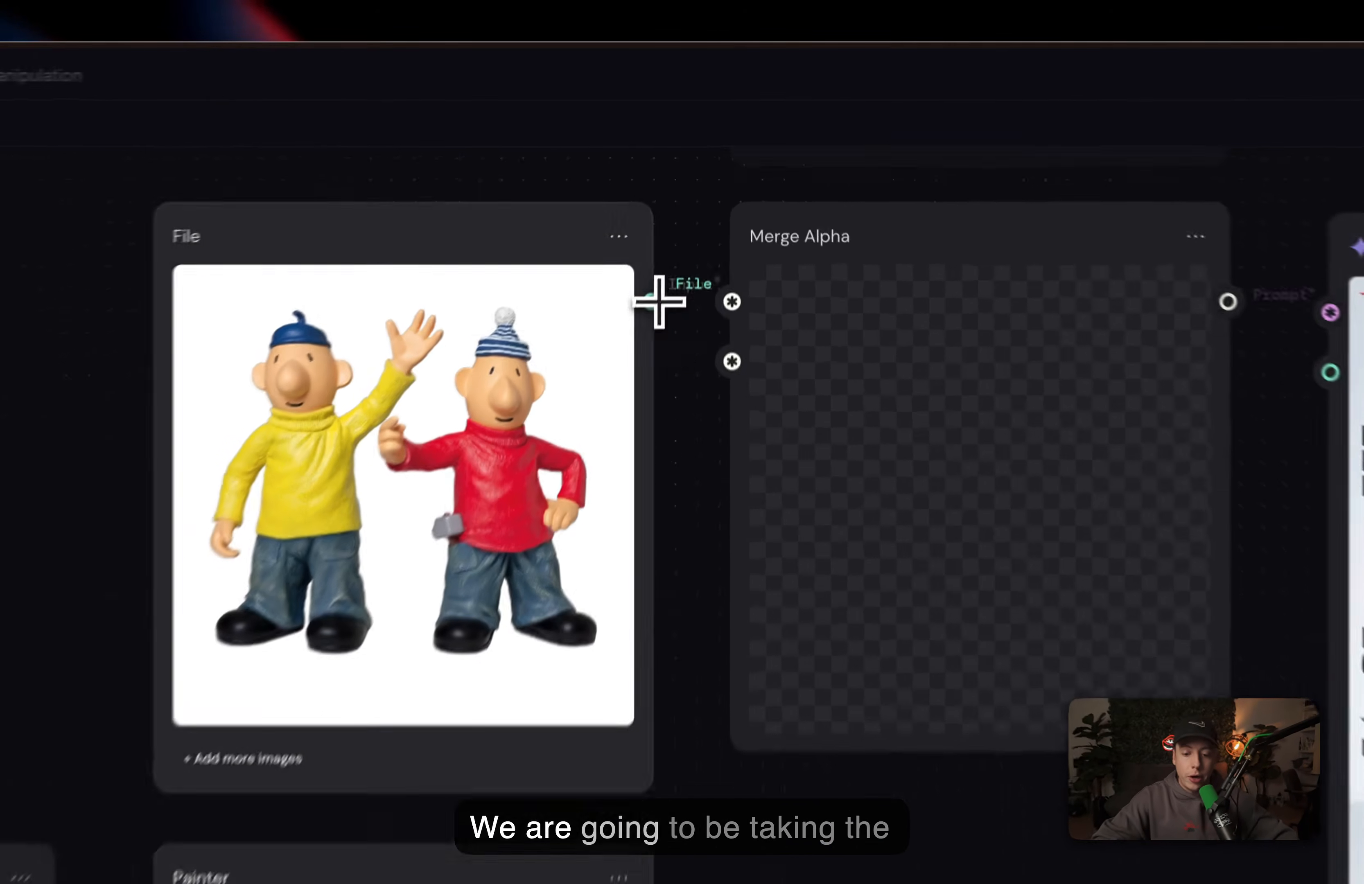
pyautogui.moveTo(697, 184); pyautogui.dragTo(740, 185)
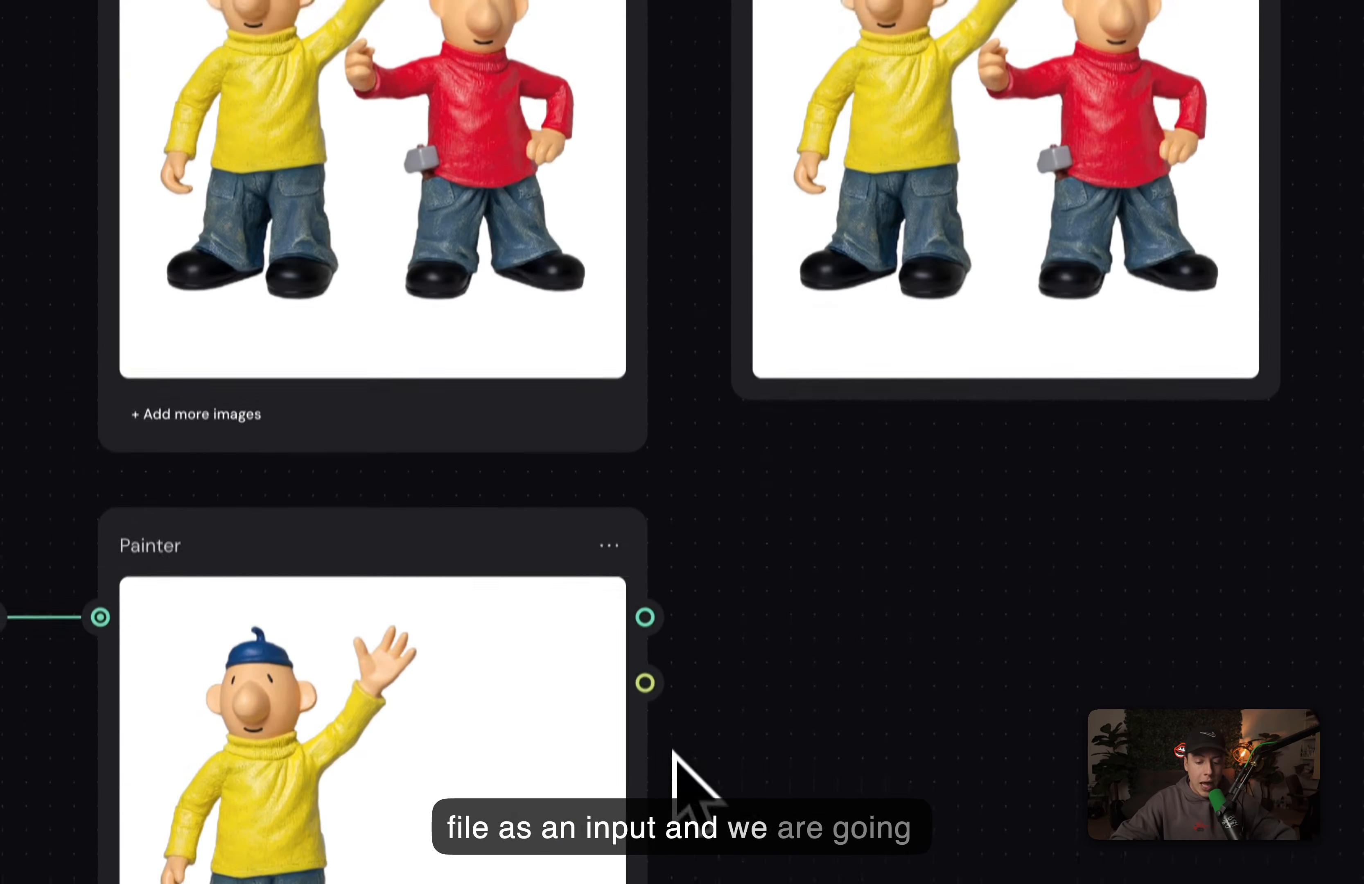
pyautogui.moveTo(645, 683)
pyautogui.mouseDown()
pyautogui.moveTo(663, 148)
pyautogui.moveTo(461, 301)
pyautogui.mouseUp()
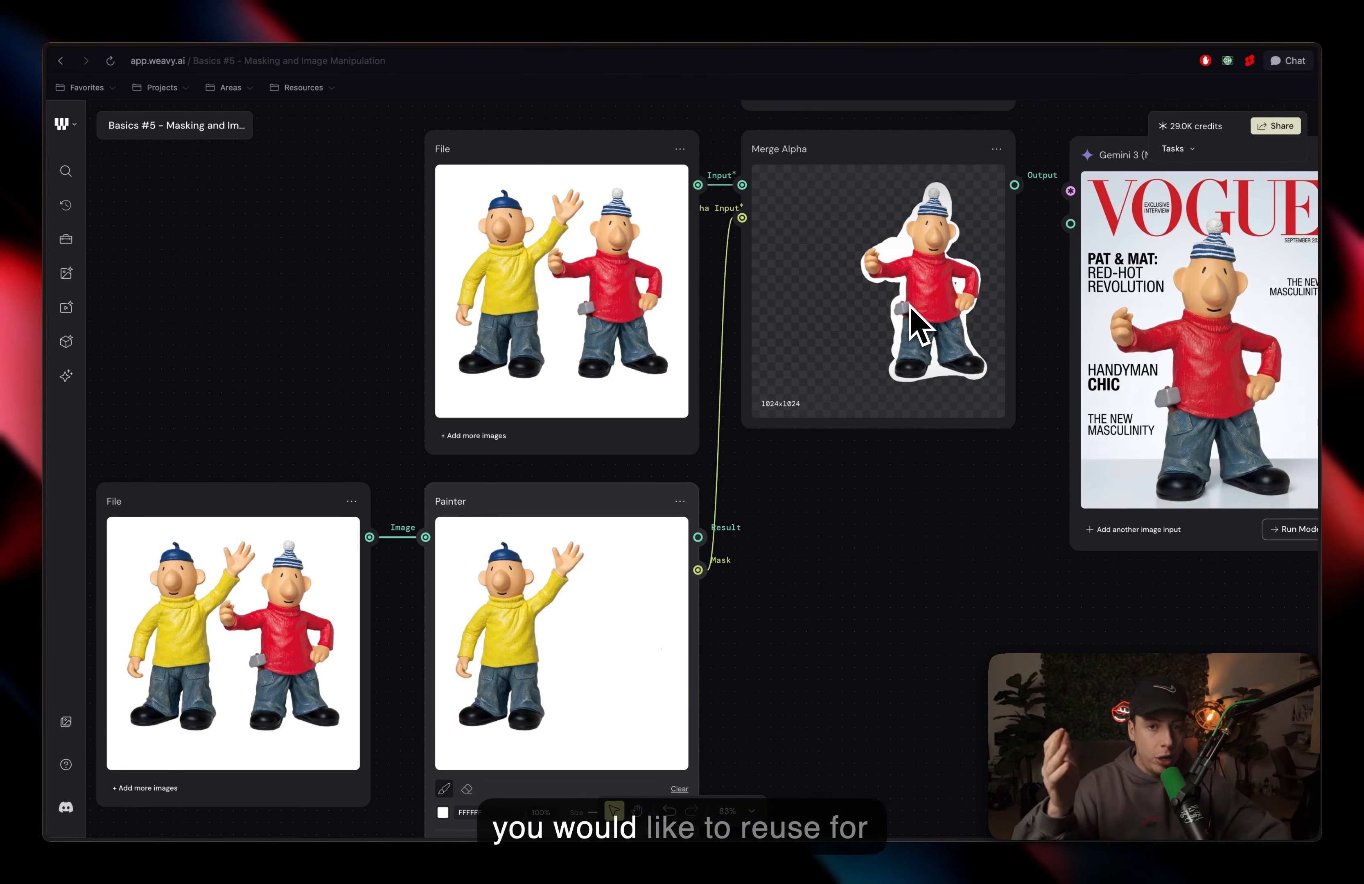
# - Connect the Merge Alpha output to the Image 1 input of the neighbouring Gemini 3 (Nano Banana Pro) node
pyautogui.scroll(3, 911, 309)
pyautogui.hscroll(2, 912, 309)
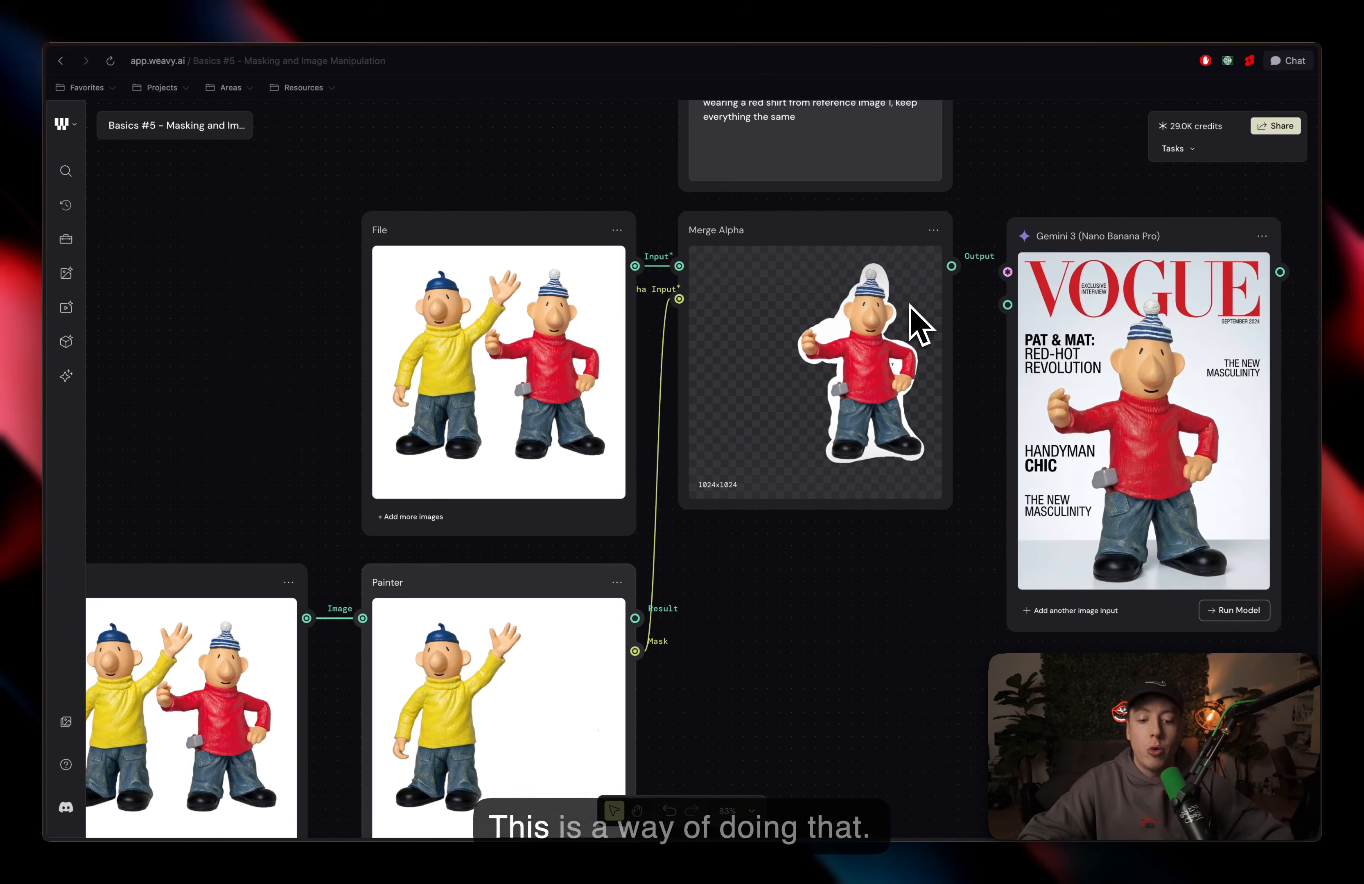
pyautogui.hscroll(5, 910, 306)
pyautogui.scroll(1, 910, 307)
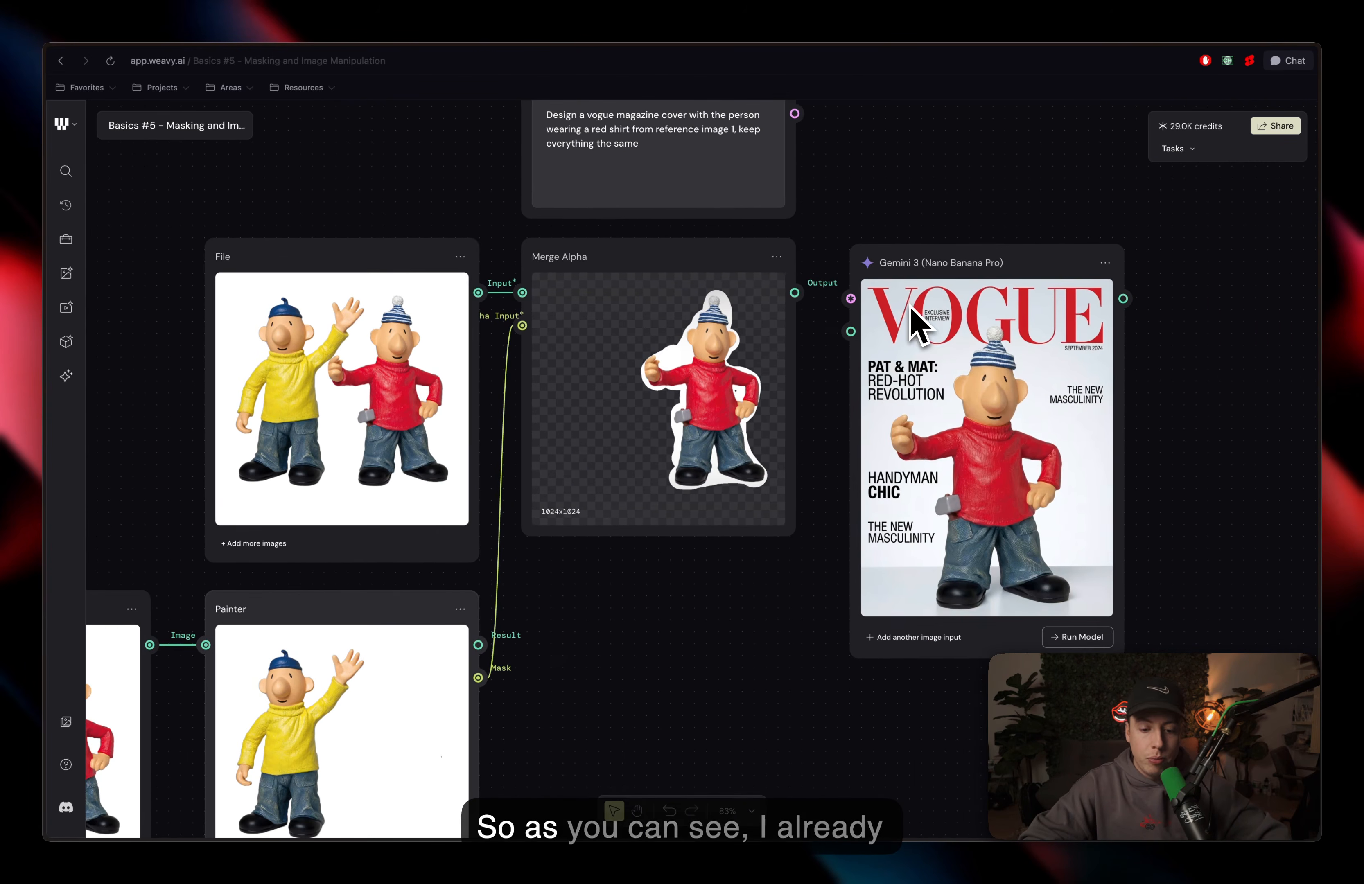
pyautogui.hscroll(2, 875, 312)
pyautogui.scroll(-2, 875, 313)
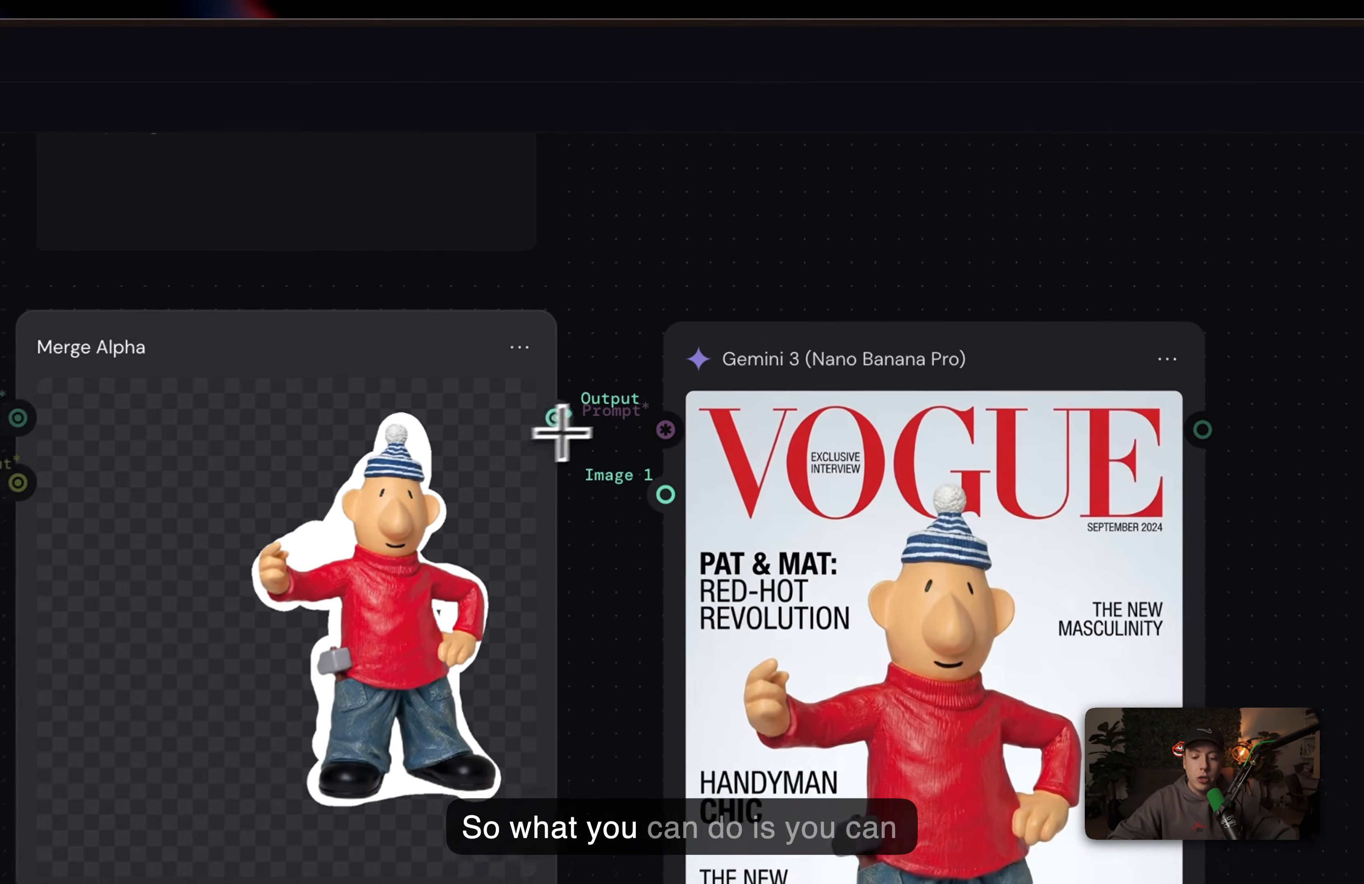
pyautogui.moveTo(734, 245); pyautogui.dragTo(768, 287)
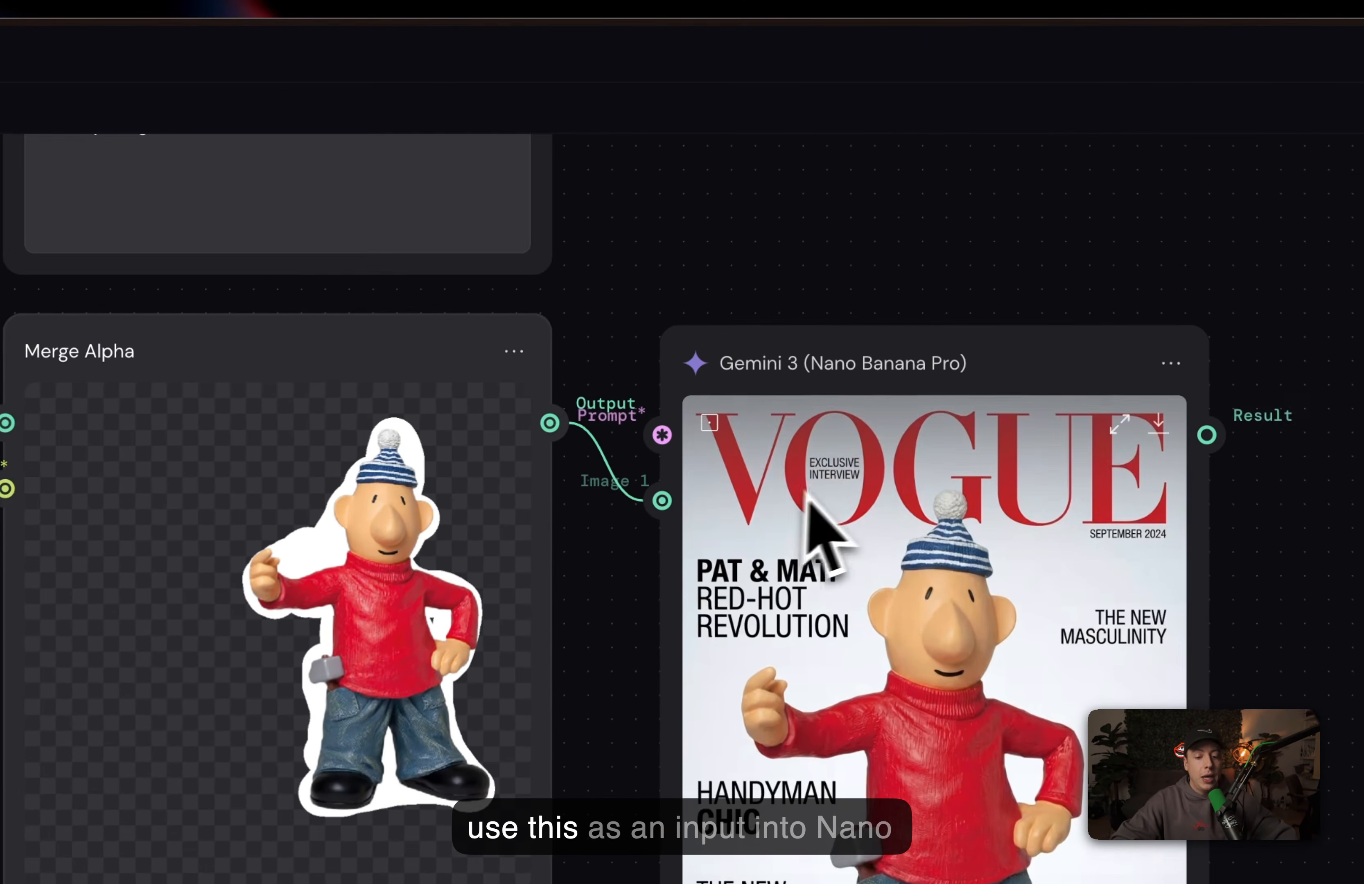
# - Connect the prompt about the person wearing a red shirt to the same Gemini 3 node's Prompt input
pyautogui.scroll(1, 832, 517)
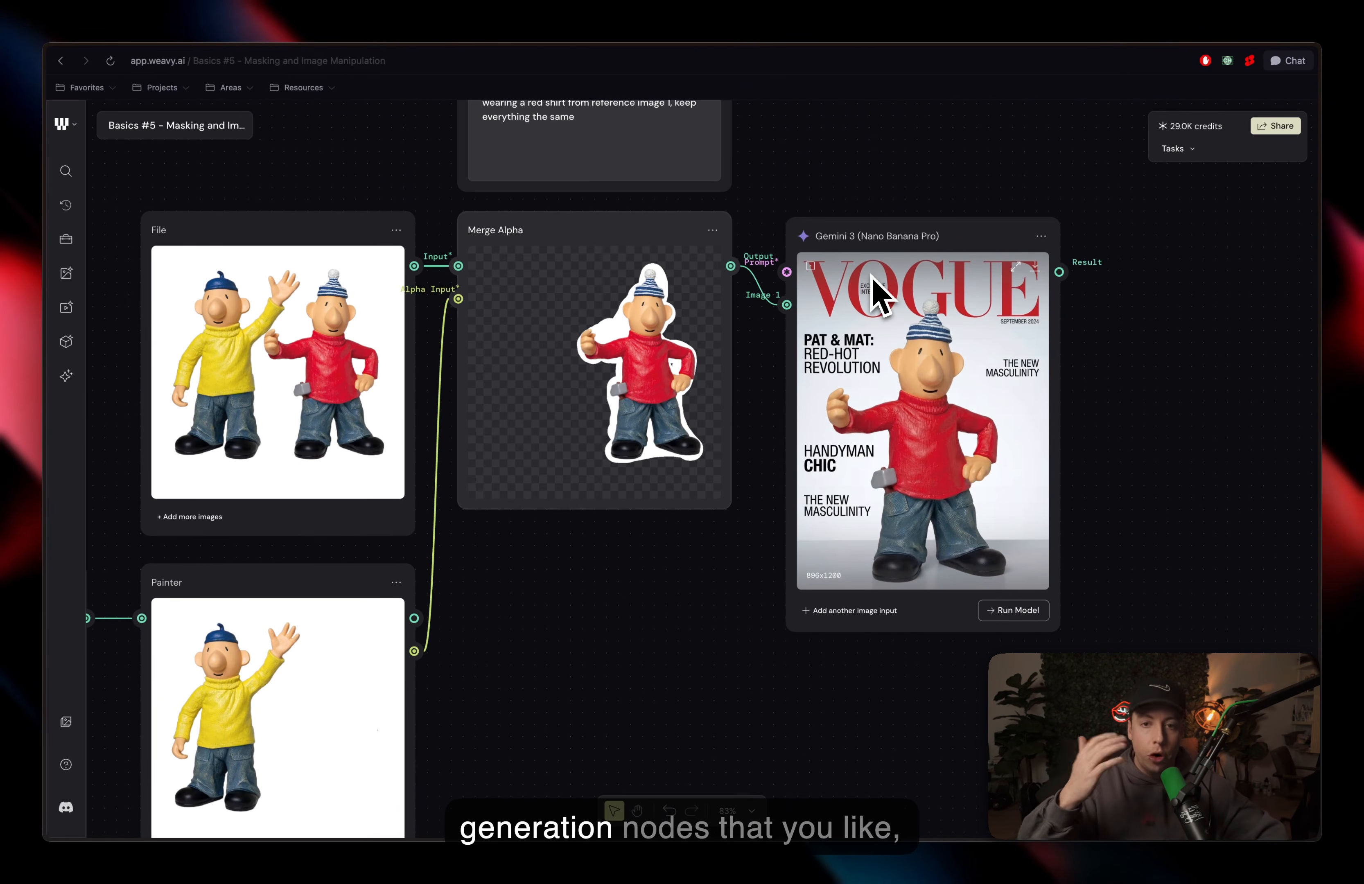
pyautogui.scroll(2, 876, 294)
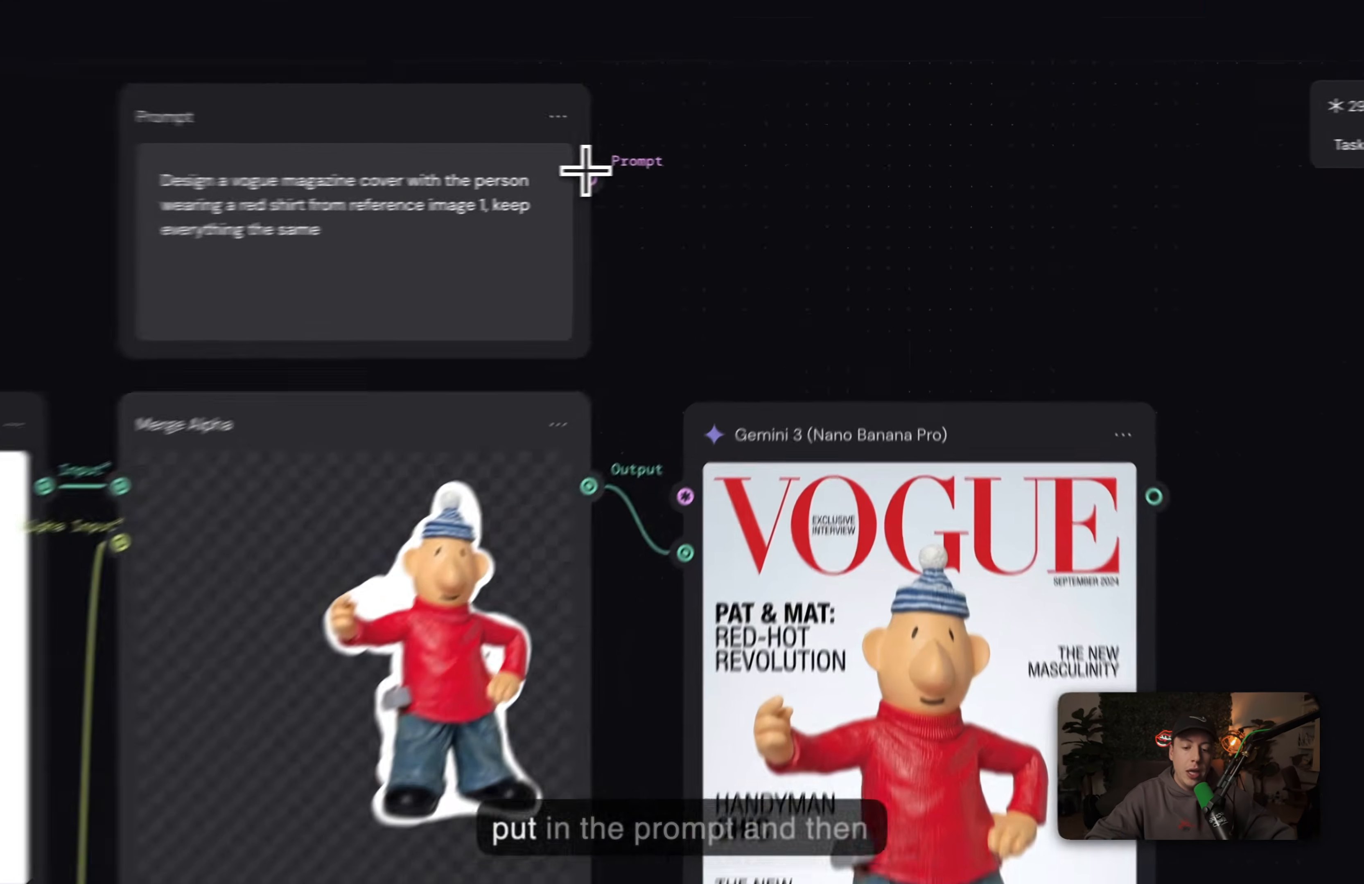
pyautogui.moveTo(729, 167); pyautogui.dragTo(790, 349)
pyautogui.moveTo(663, 545); pyautogui.dragTo(662, 546)
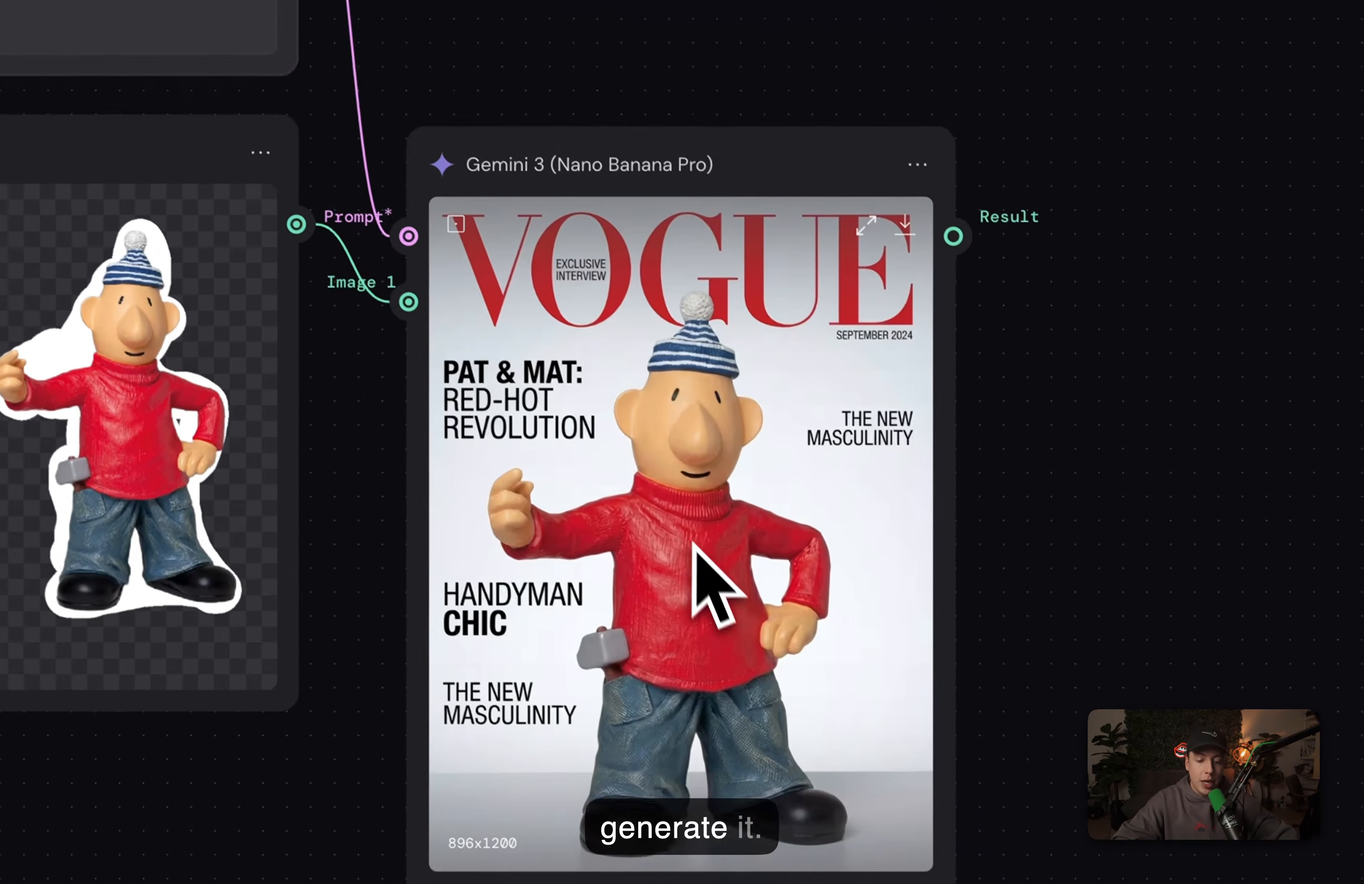
# - Examine the Vogue covers of both masking workflows and the DETROIT and DELEGATE compositing workflow further along the canvas
pyautogui.scroll(-2, 932, 843)
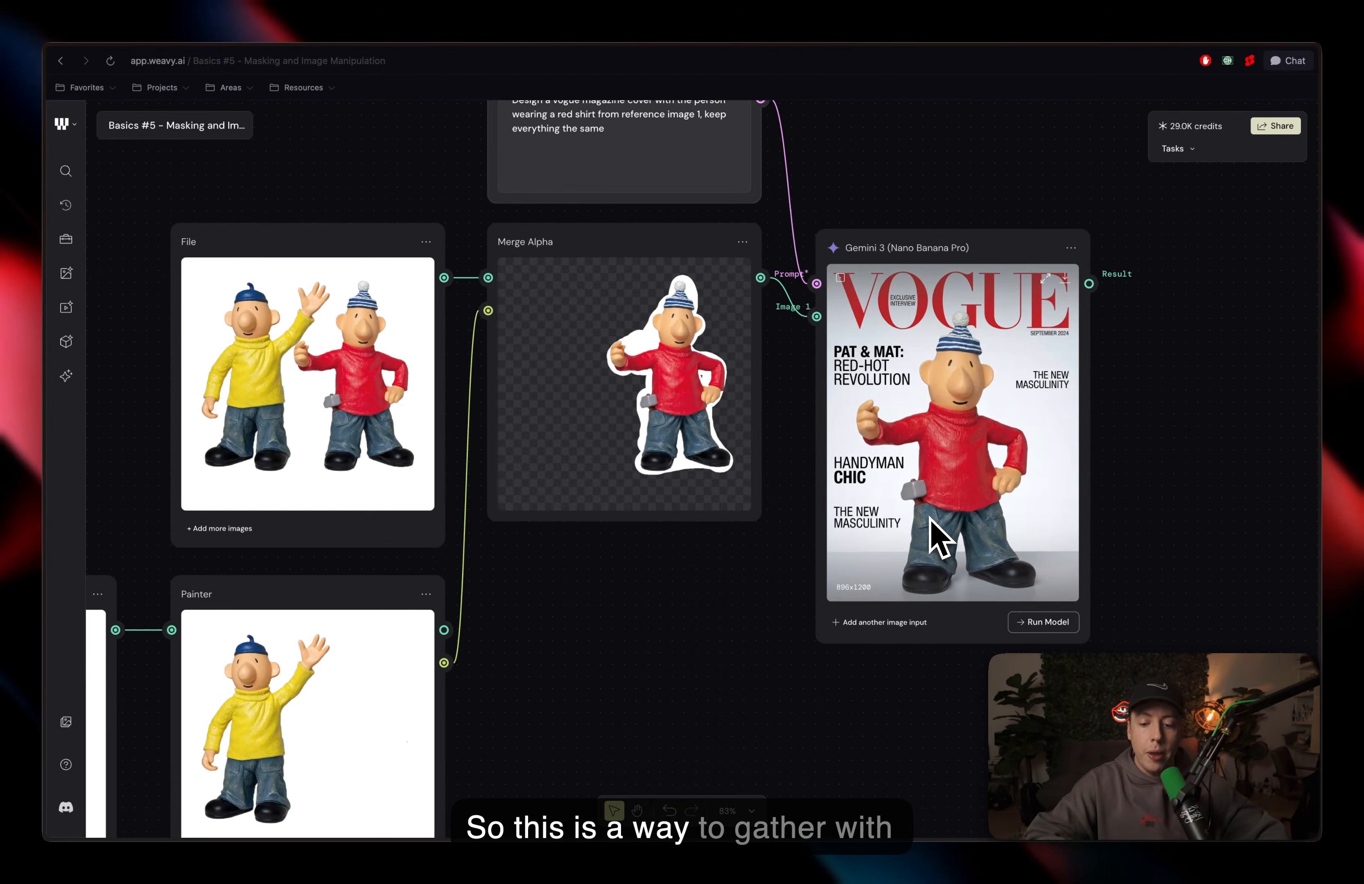
pyautogui.scroll(15, 936, 537)
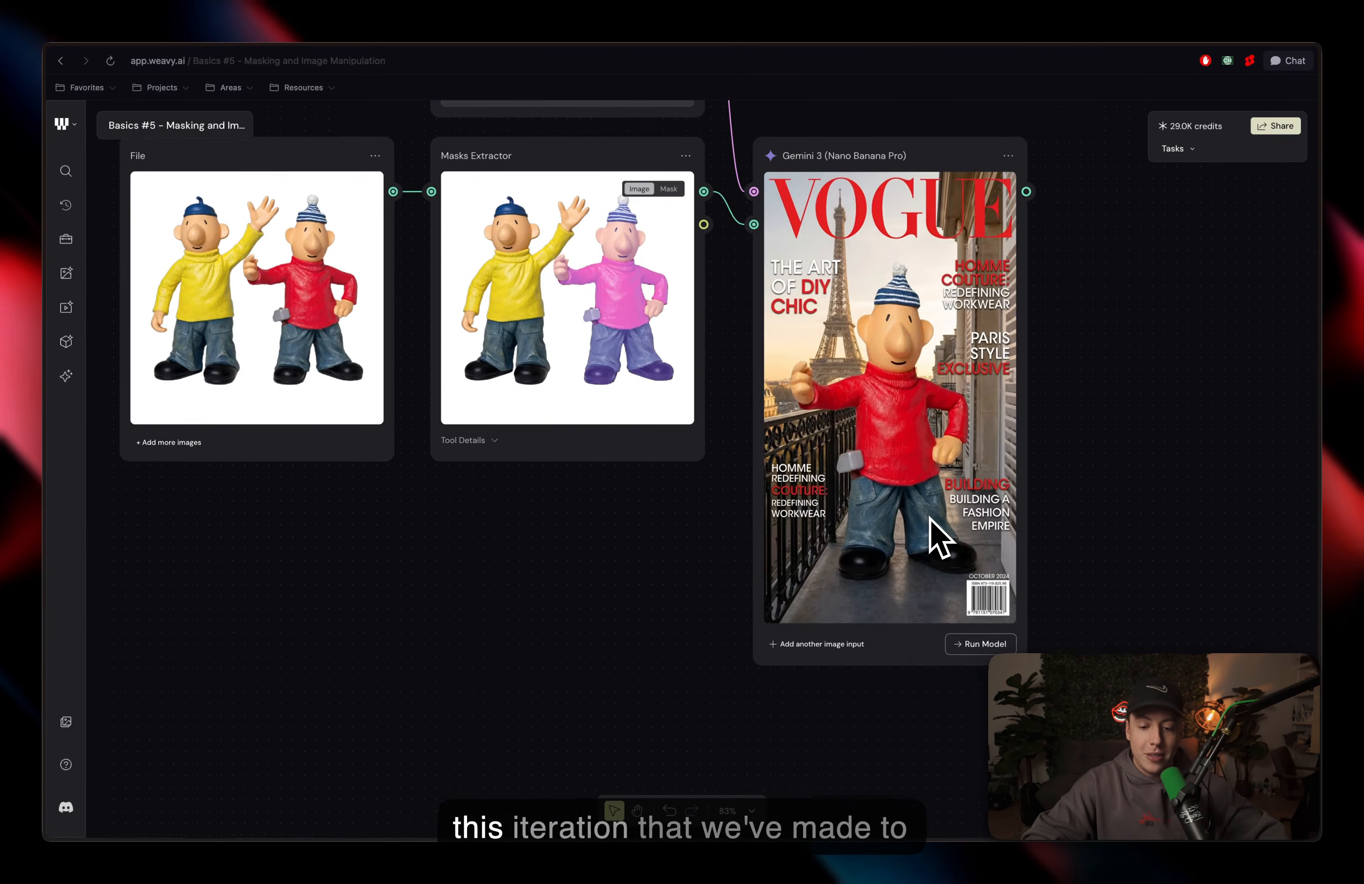
pyautogui.hscroll(-1, 929, 543)
pyautogui.hscroll(1, 928, 552)
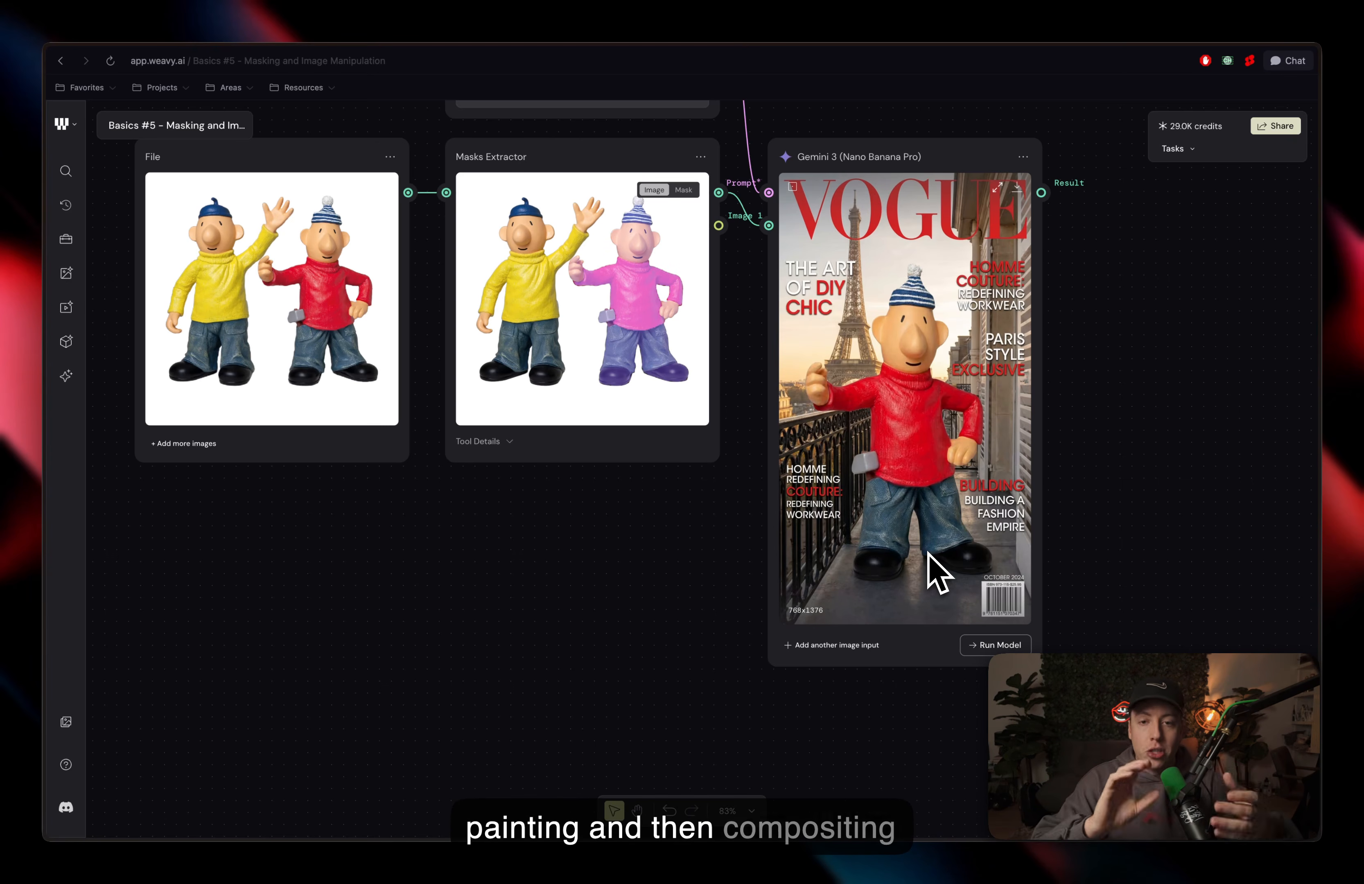
pyautogui.scroll(-5, 935, 574)
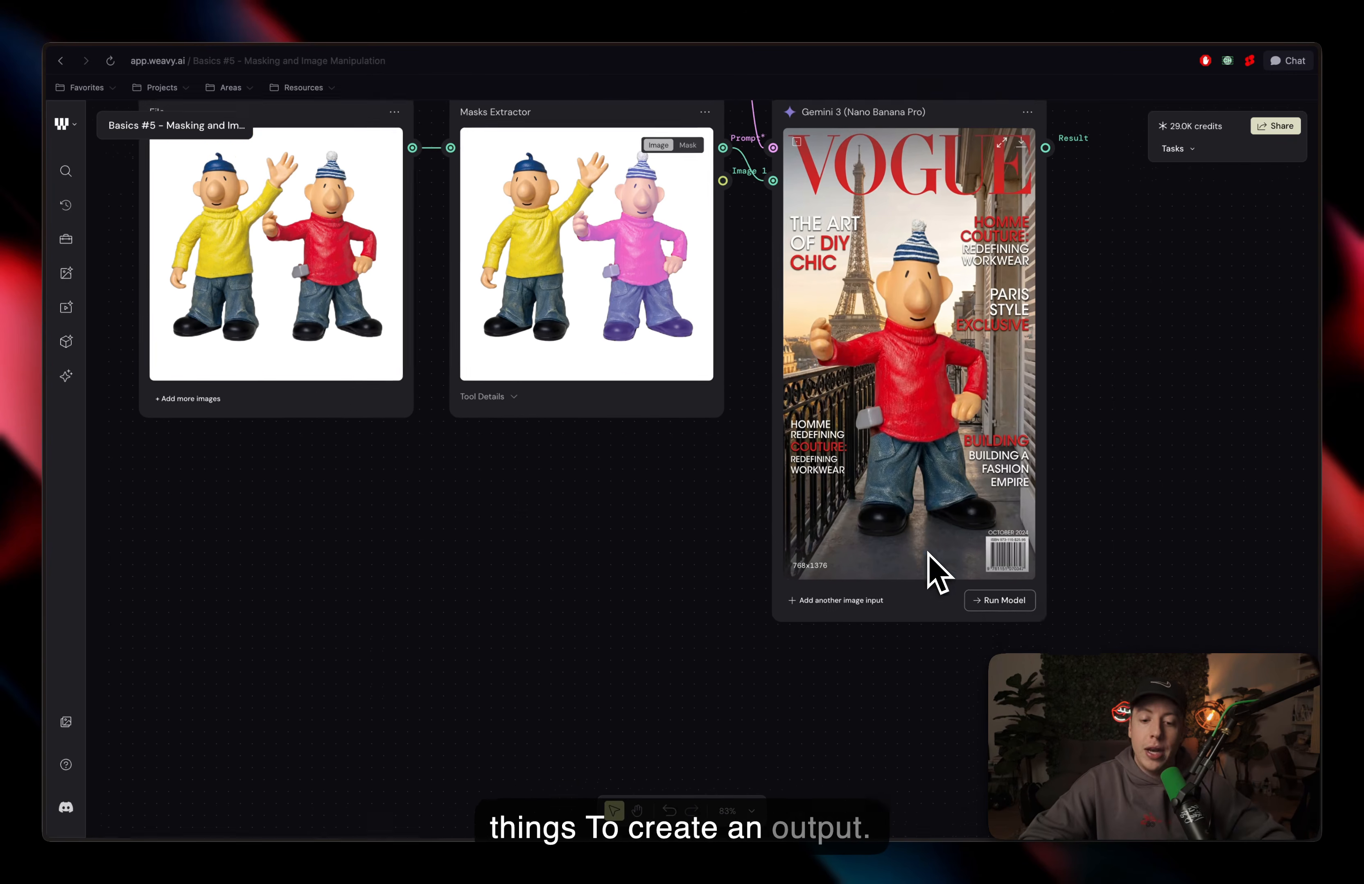
pyautogui.scroll(-5, 936, 575)
pyautogui.scroll(-10, 929, 555)
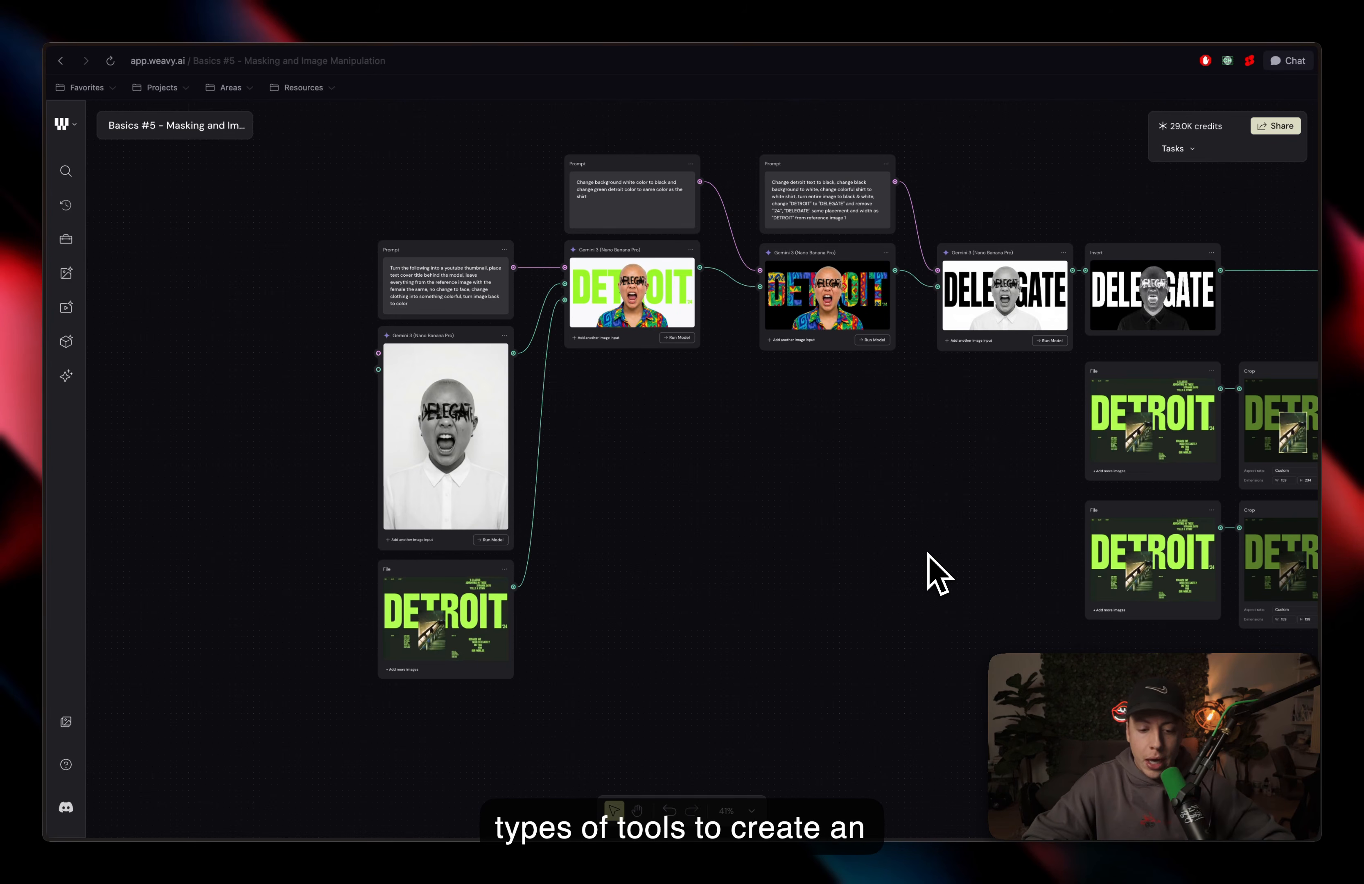
pyautogui.hscroll(-3, 929, 554)
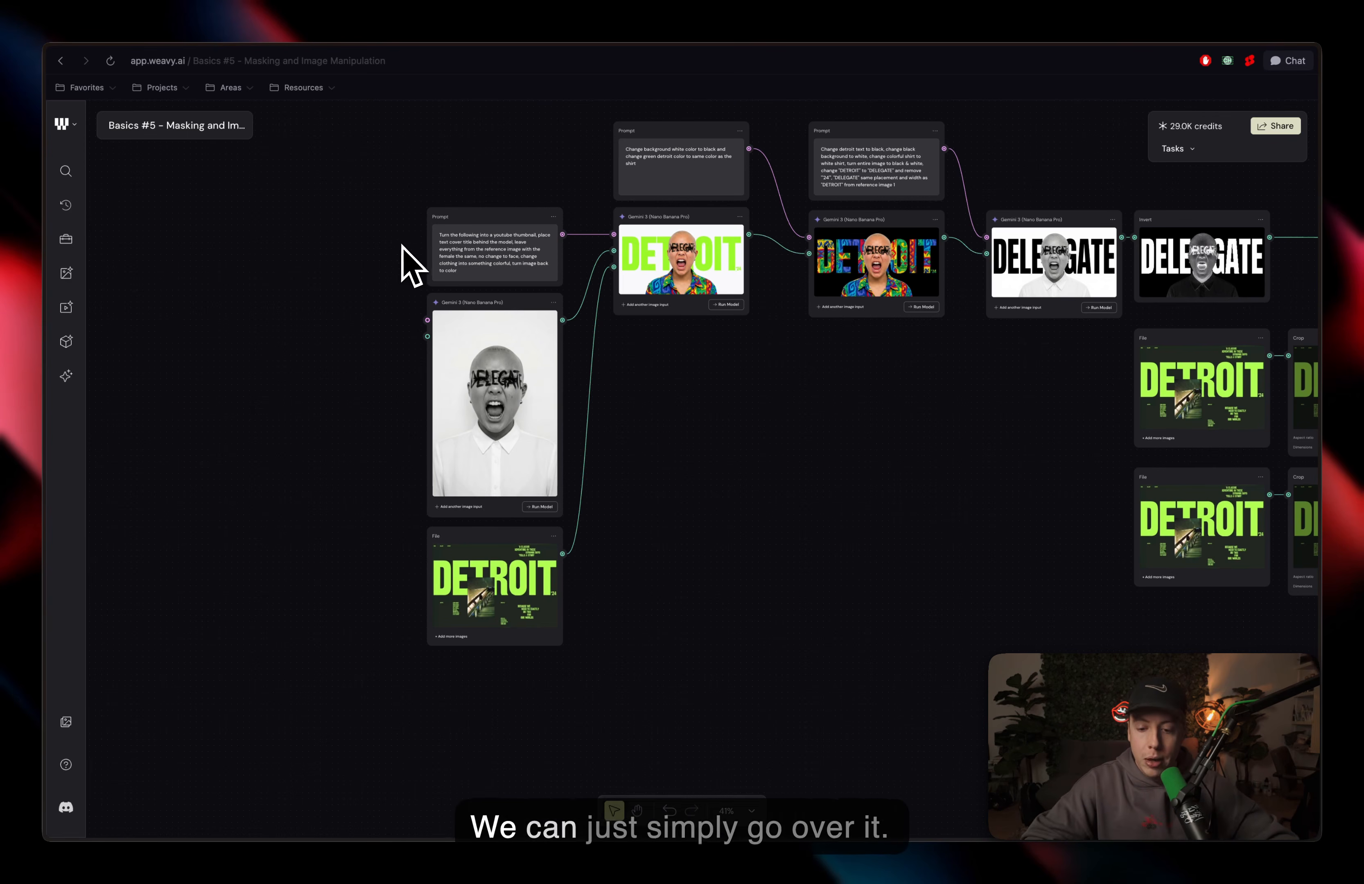
# - Examine the thumbnail workflow's two reference images: the black-and-white portrait with DELEGATE across the eyes and the DETROIT poster
pyautogui.scroll(10, 405, 259)
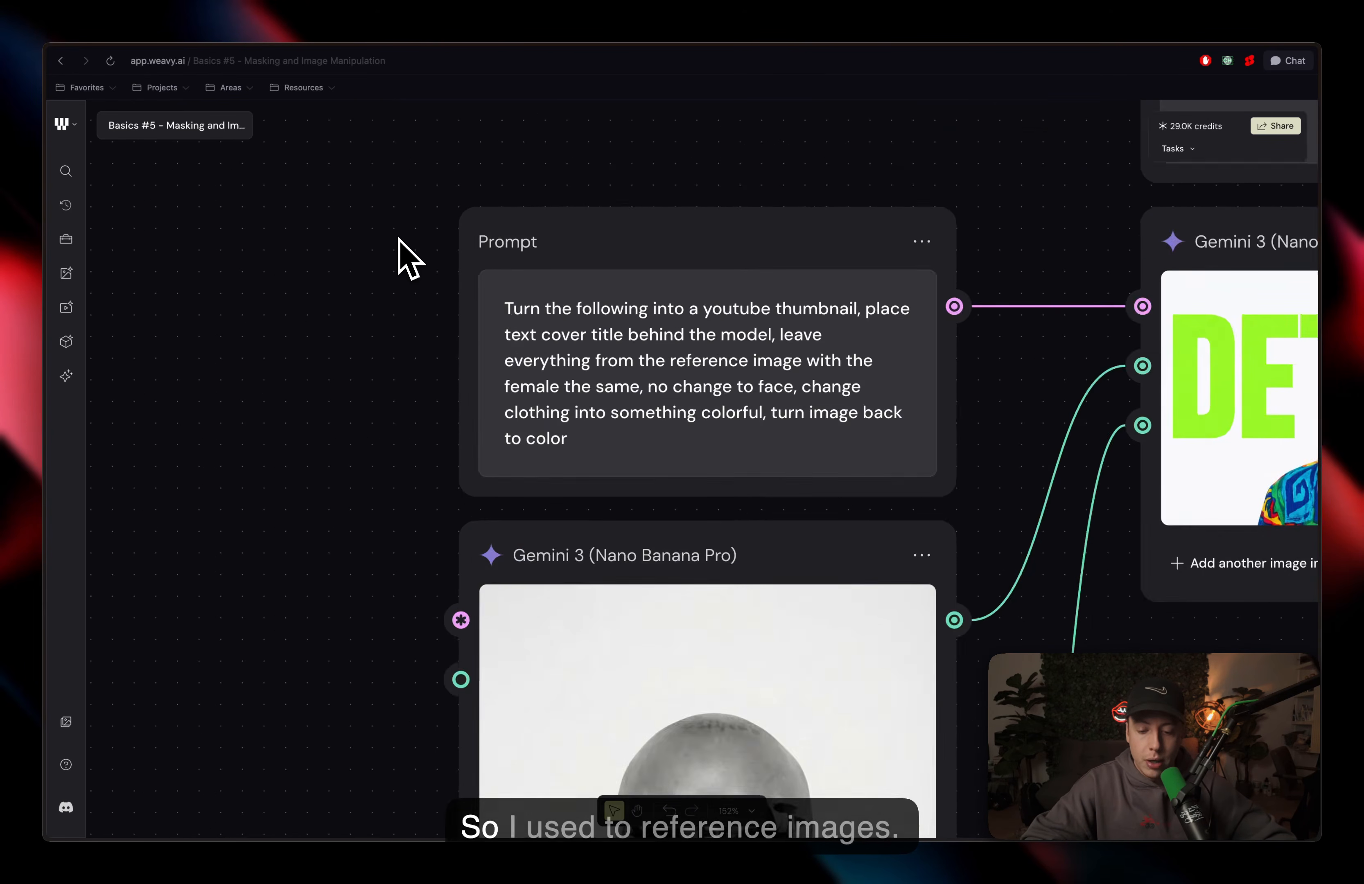
pyautogui.scroll(-5, 405, 259)
pyautogui.scroll(-5, 404, 259)
pyautogui.hscroll(-5, 548, 442)
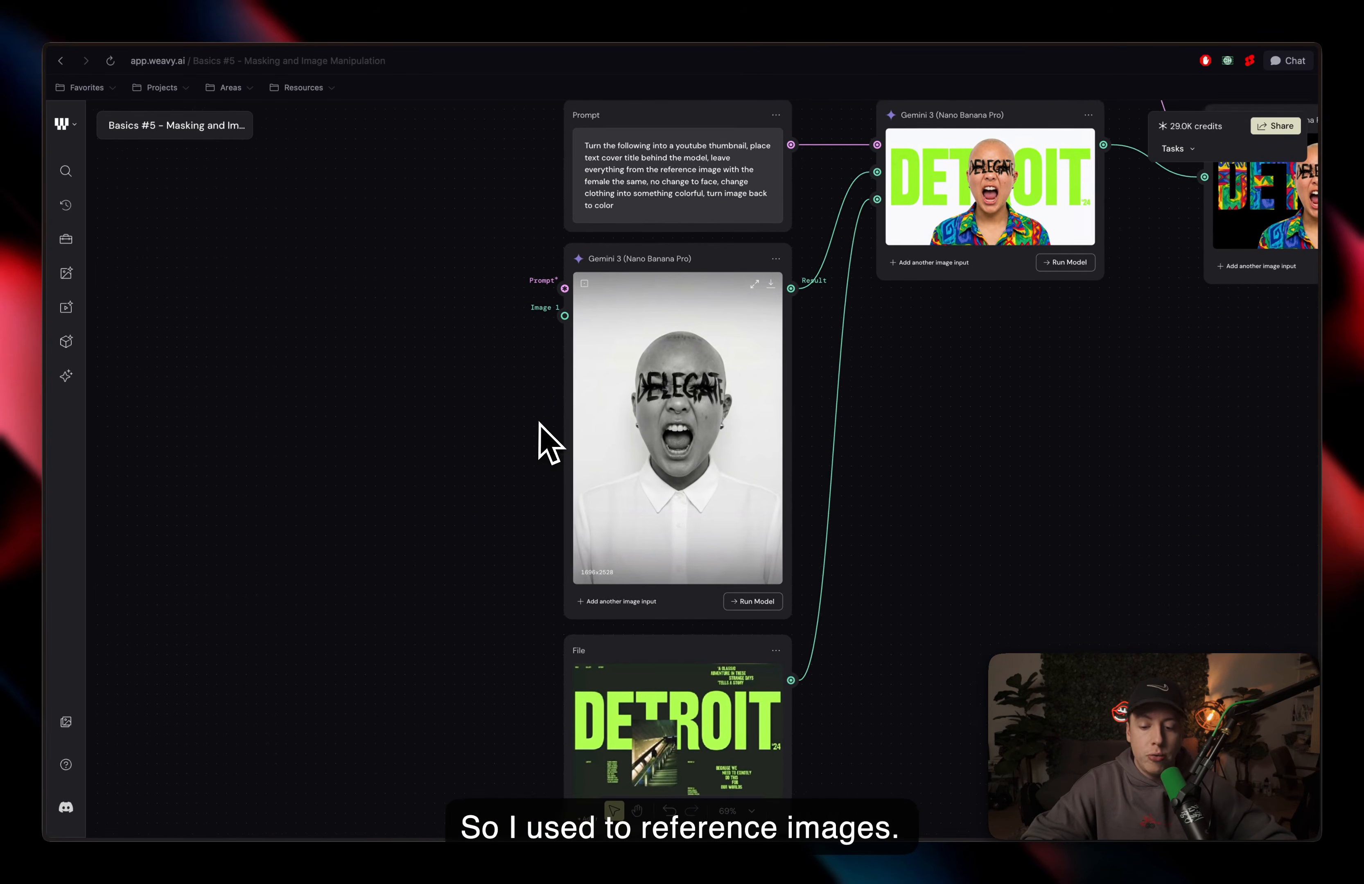
pyautogui.scroll(8, 685, 421)
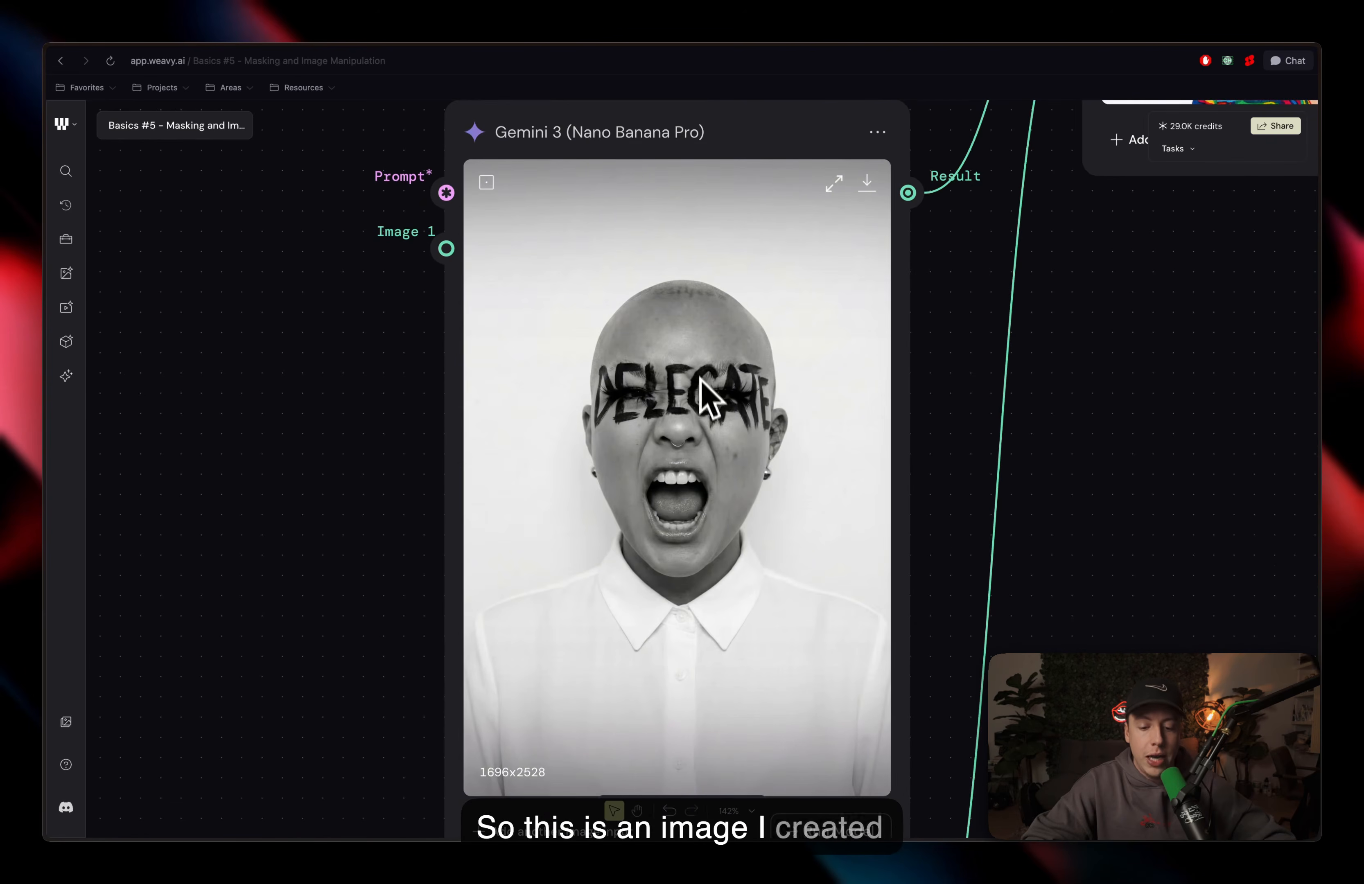
pyautogui.scroll(-10, 614, 442)
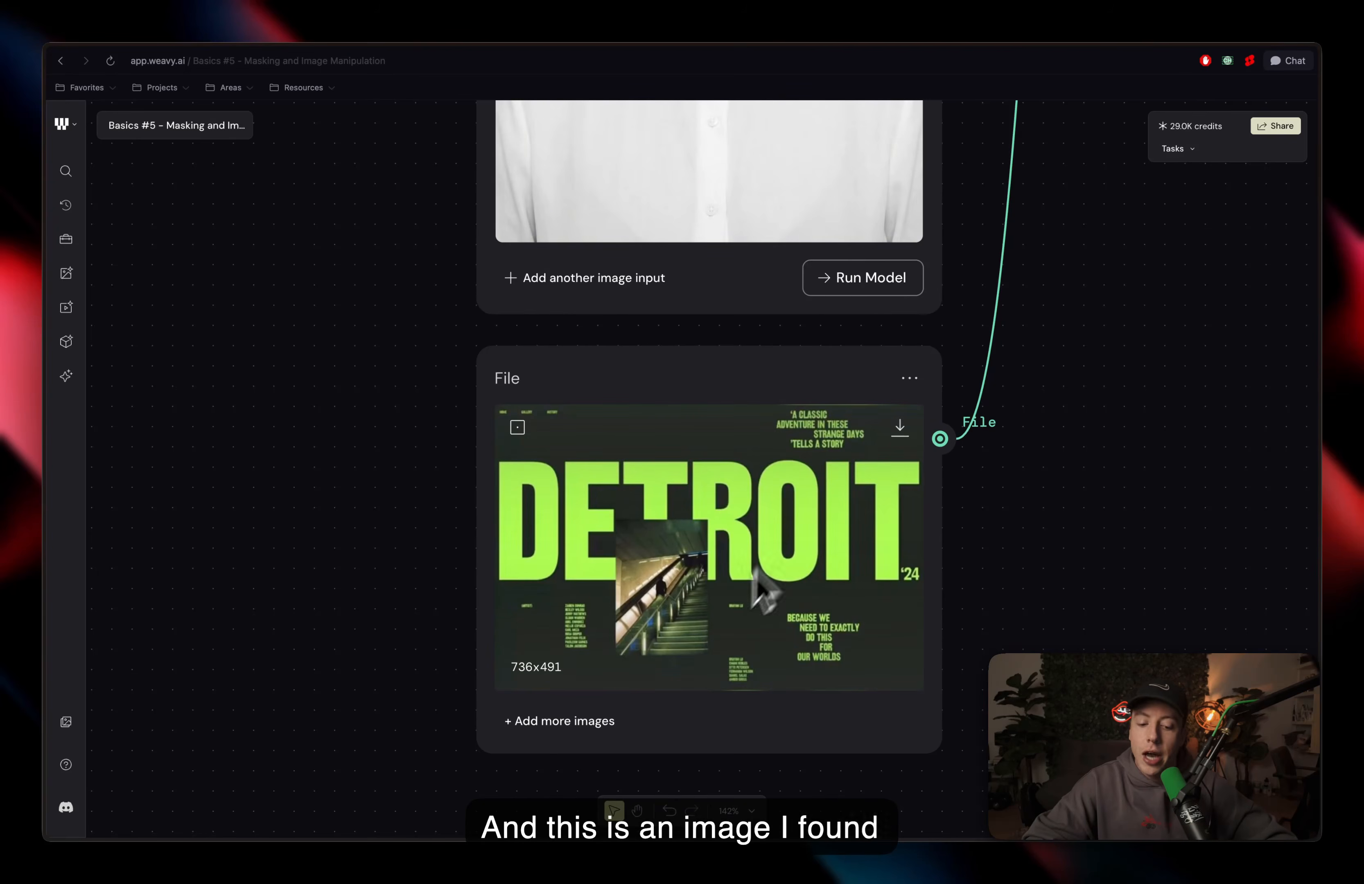
pyautogui.scroll(10, 849, 512)
pyautogui.hscroll(10, 849, 513)
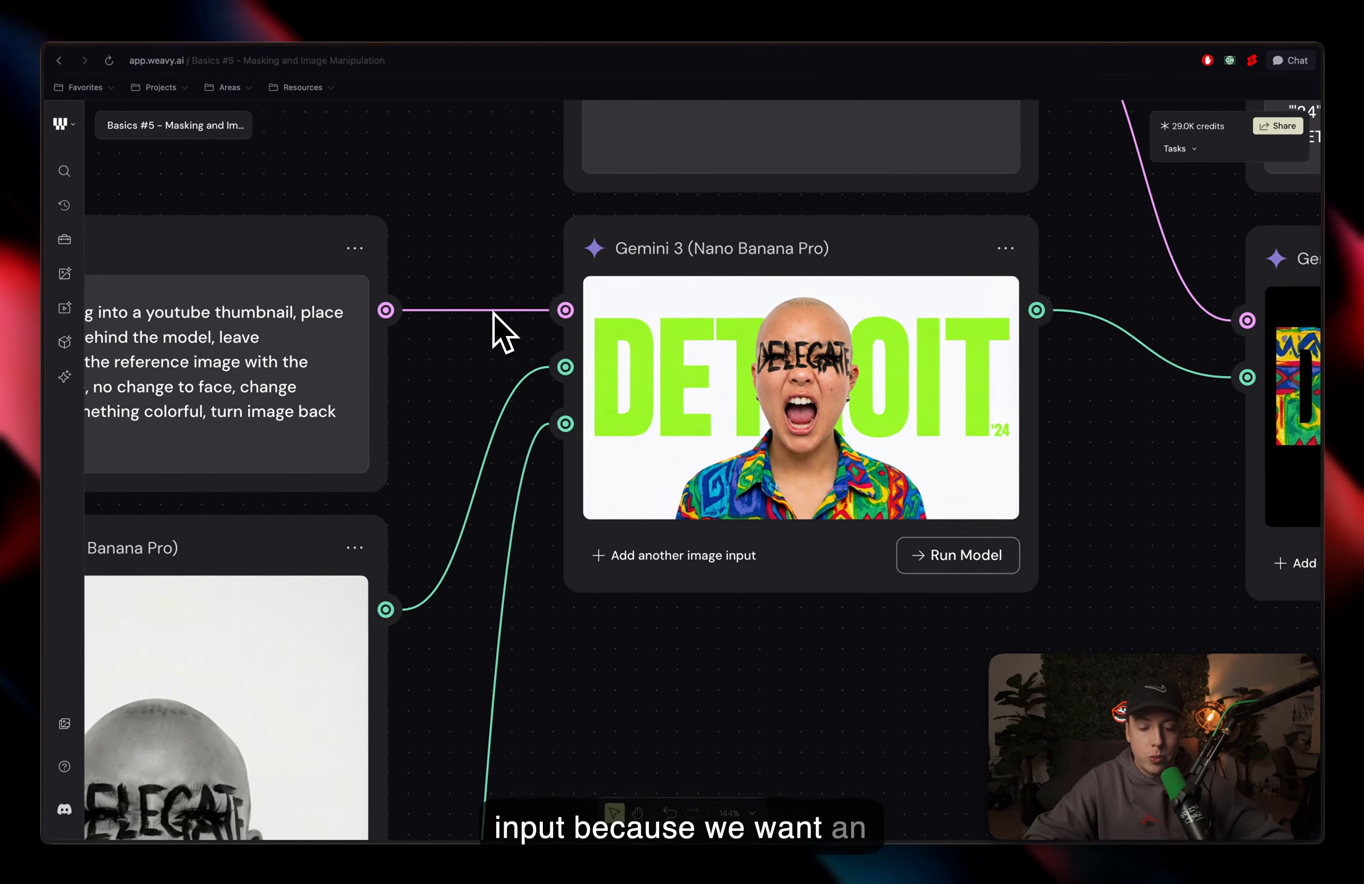
# - Read the YouTube thumbnail prompt and compare the black-and-white portrait with the colourful DETROIT image from the connected Gemini 3 node
pyautogui.scroll(4, 493, 317)
pyautogui.hscroll(-5, 494, 317)
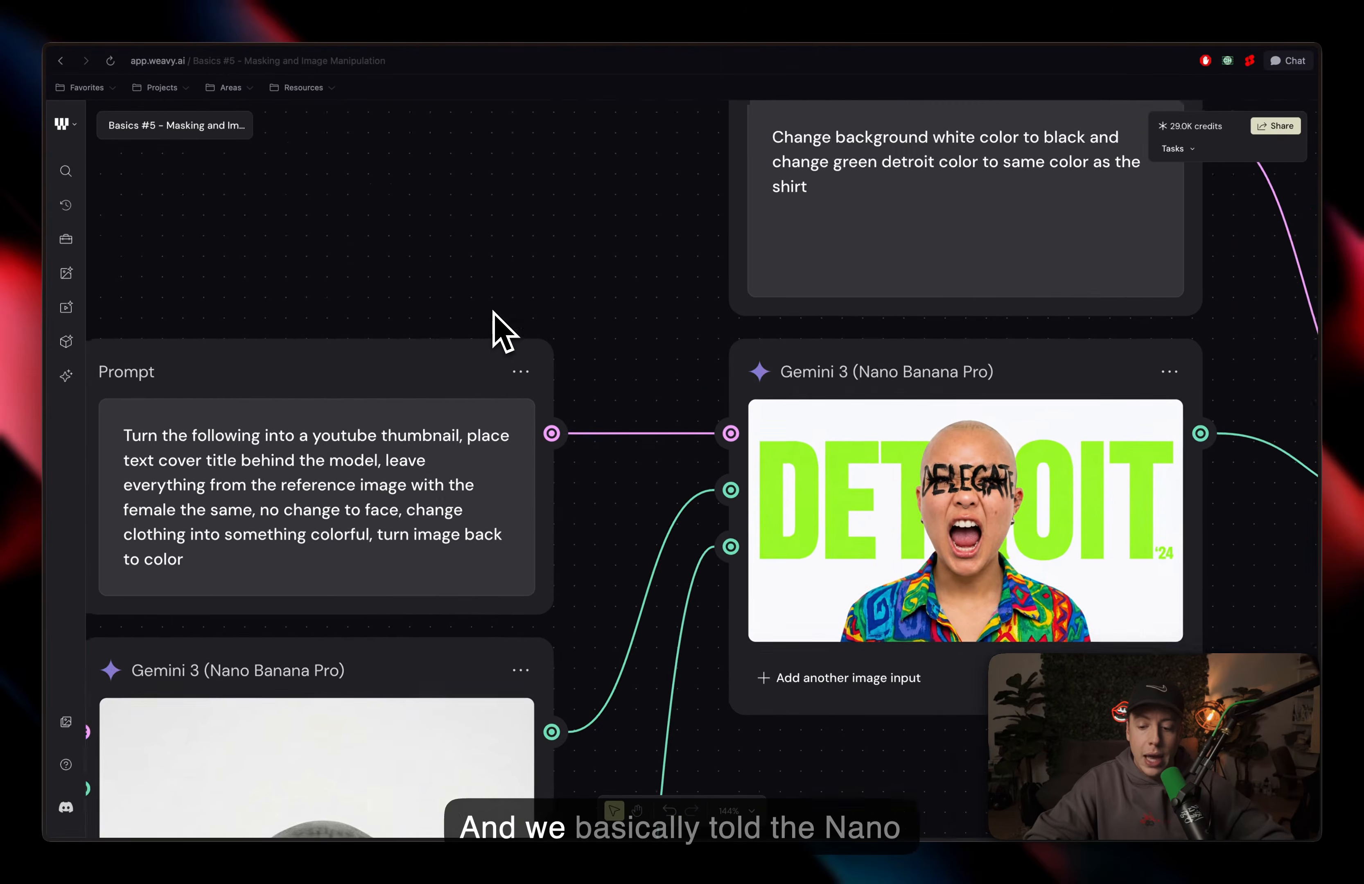
pyautogui.scroll(-2, 493, 316)
pyautogui.hscroll(-2, 493, 315)
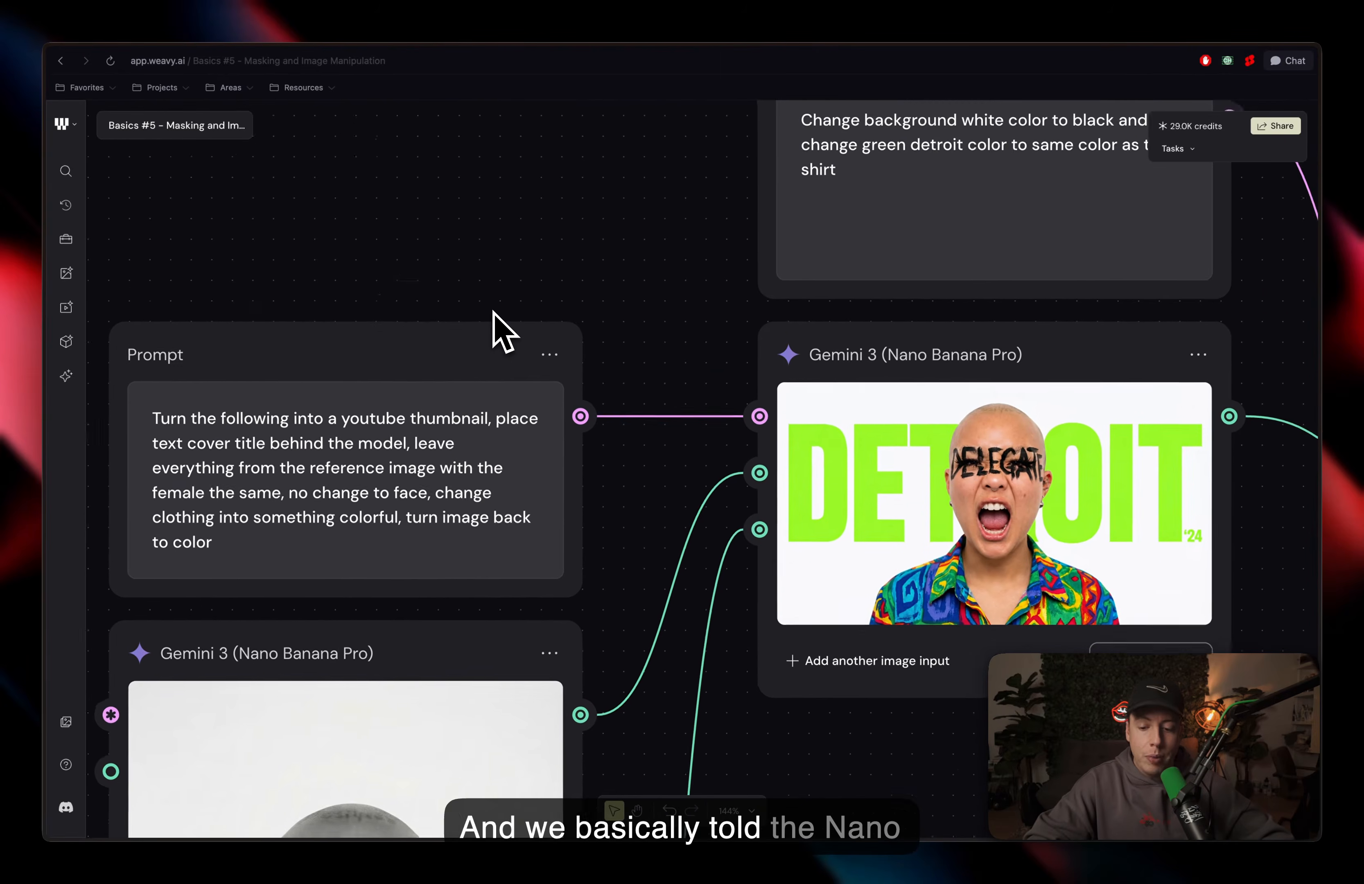
pyautogui.click(973, 330)
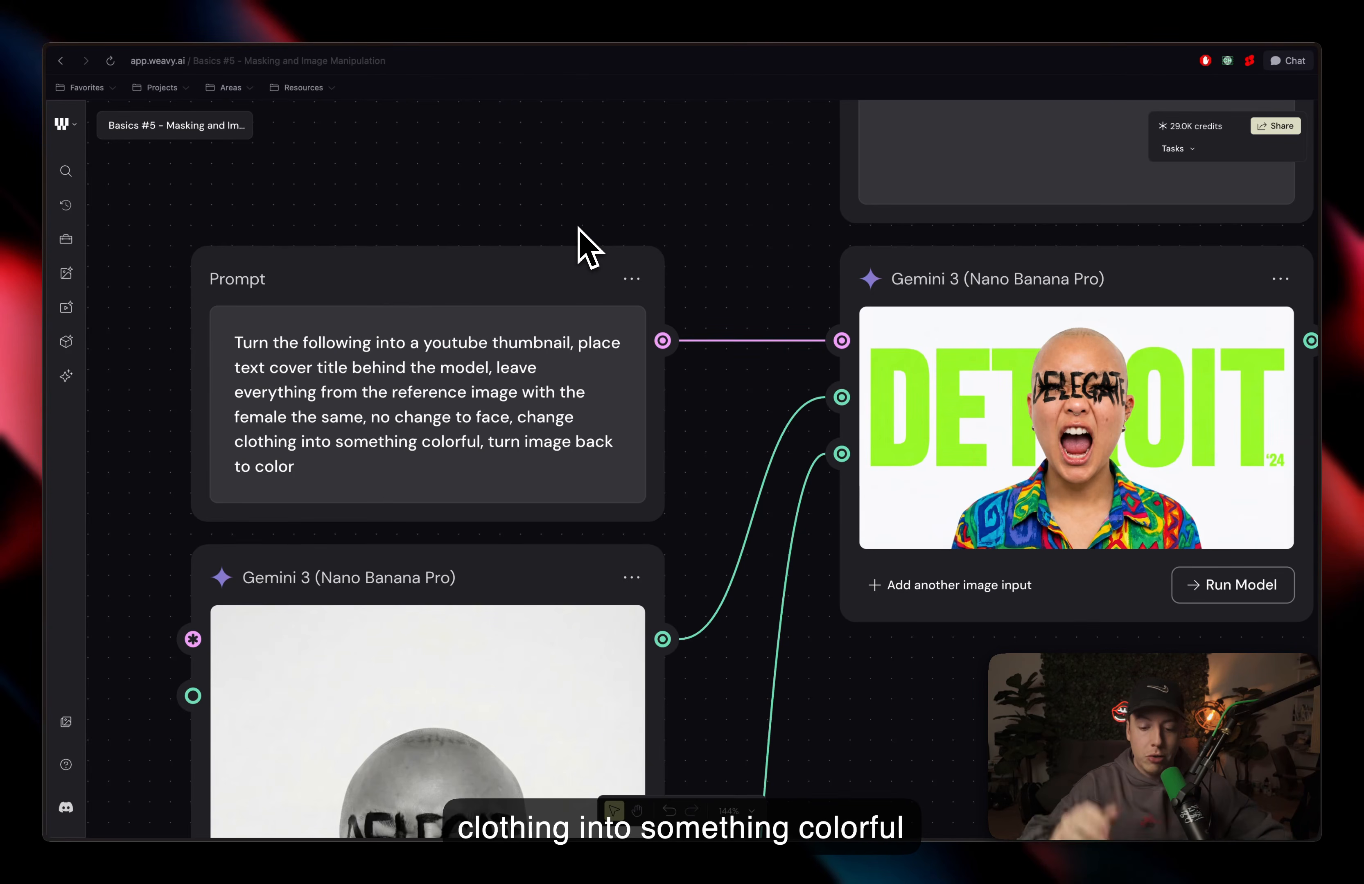
pyautogui.hscroll(5, 578, 229)
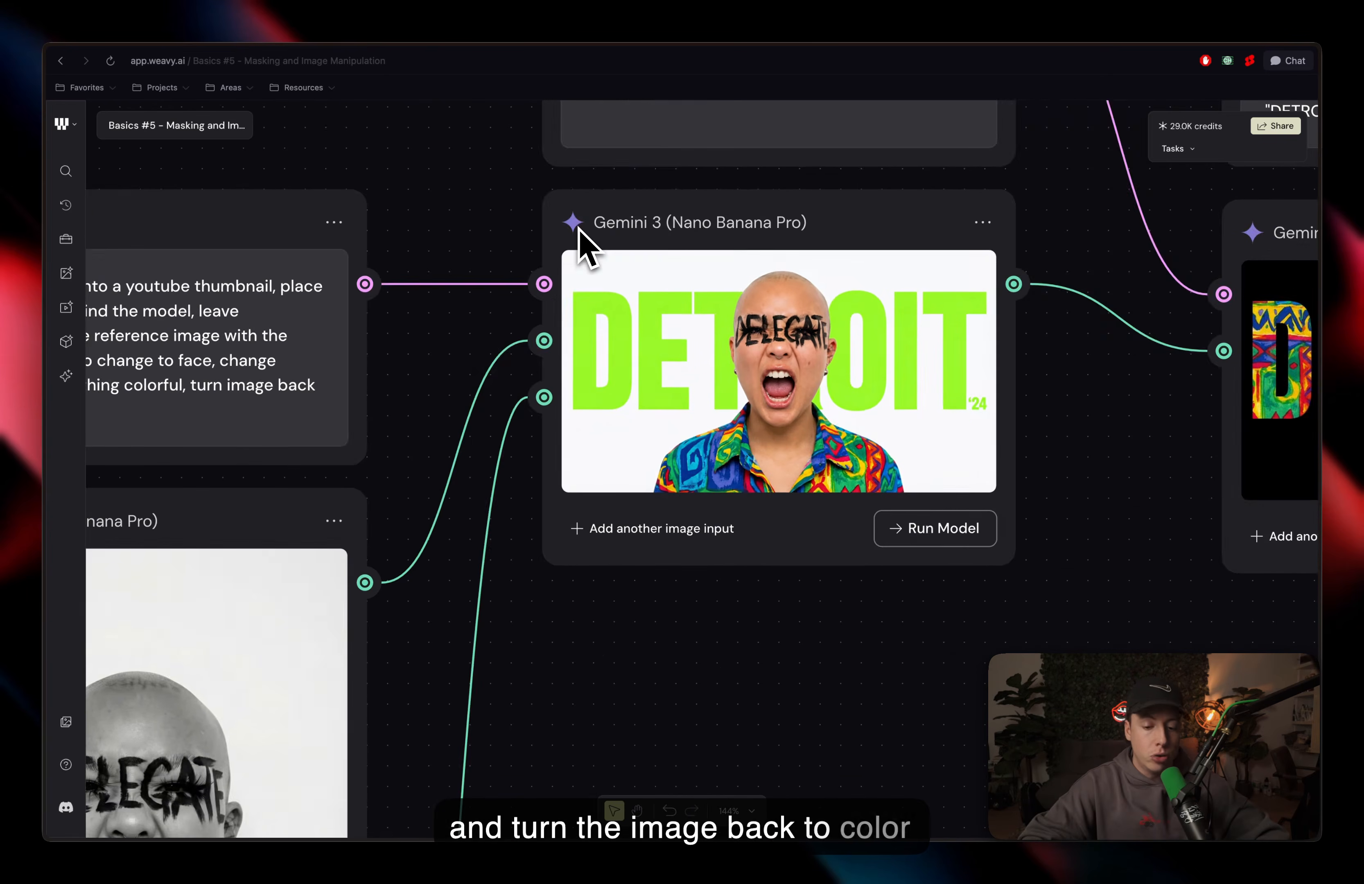
pyautogui.hscroll(-5, 578, 228)
pyautogui.scroll(-4, 578, 228)
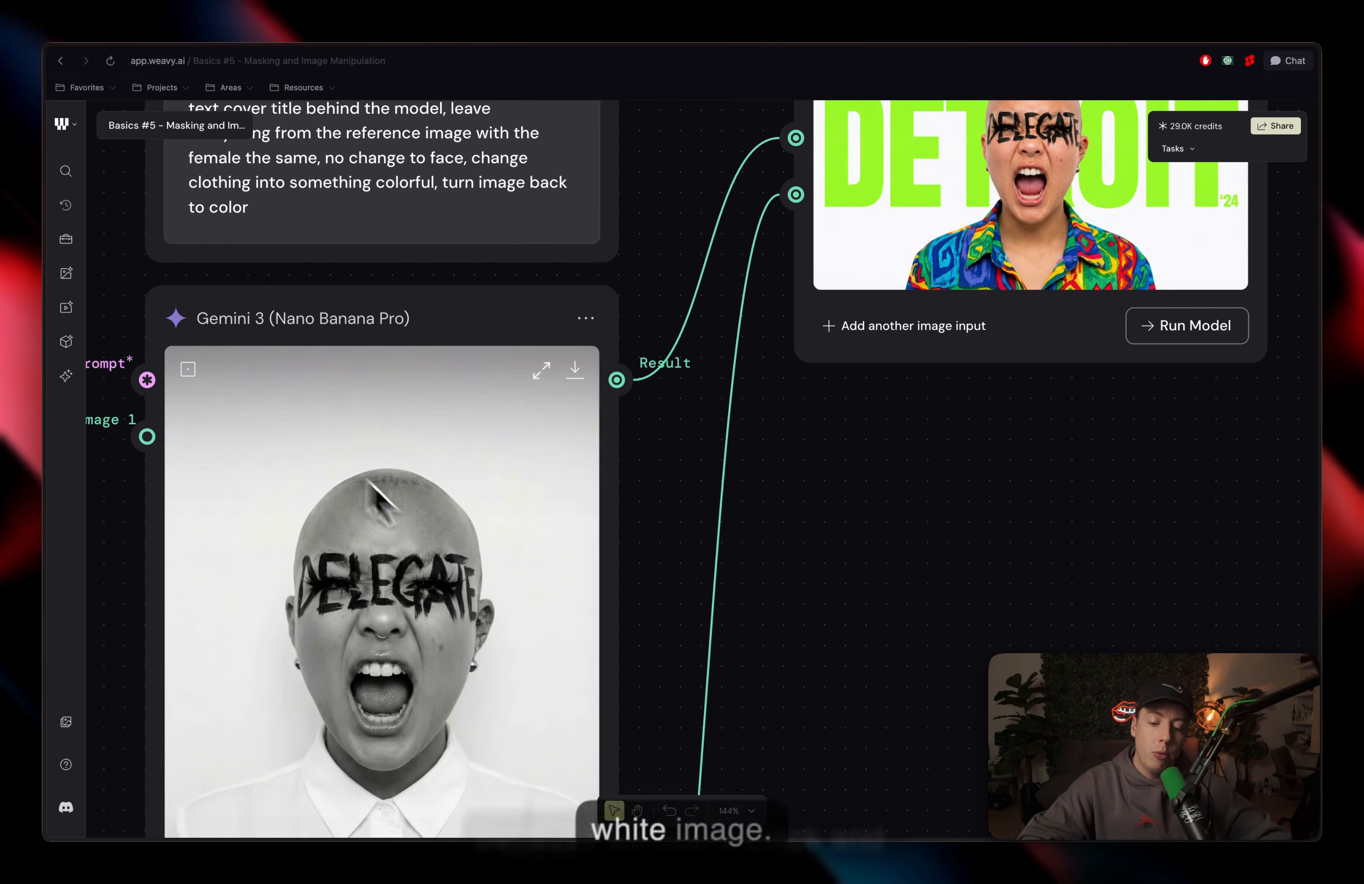
pyautogui.hscroll(4, 689, 565)
pyautogui.scroll(2, 689, 565)
pyautogui.scroll(1, 824, 313)
pyautogui.hscroll(1, 825, 314)
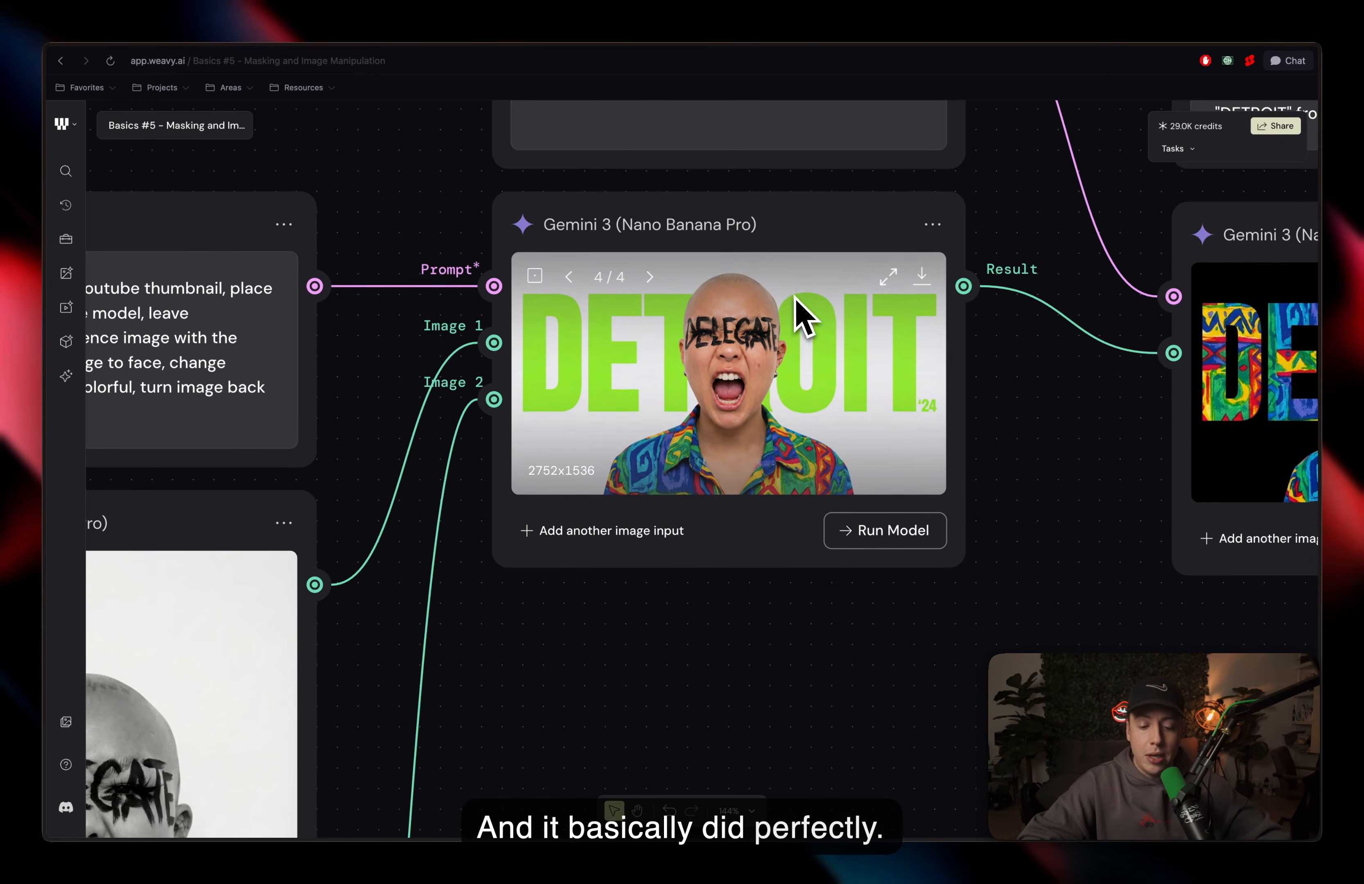
# - Review the two follow-up prompts, for recolouring the DETROIT image and for changing its text to DELEGATE, alongside their Gemini 3 nodes
pyautogui.scroll(-5, 827, 367)
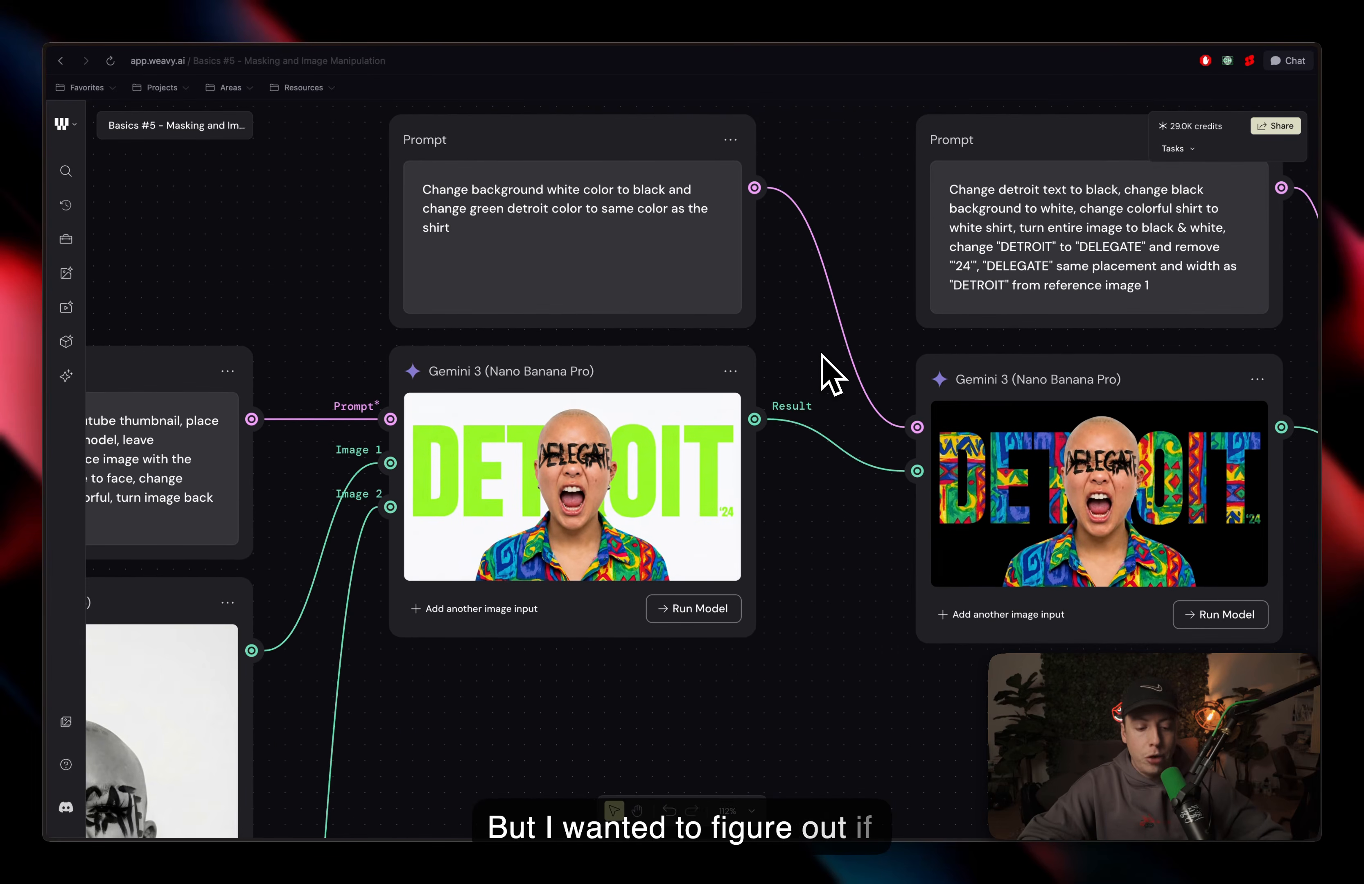
pyautogui.hscroll(3, 822, 354)
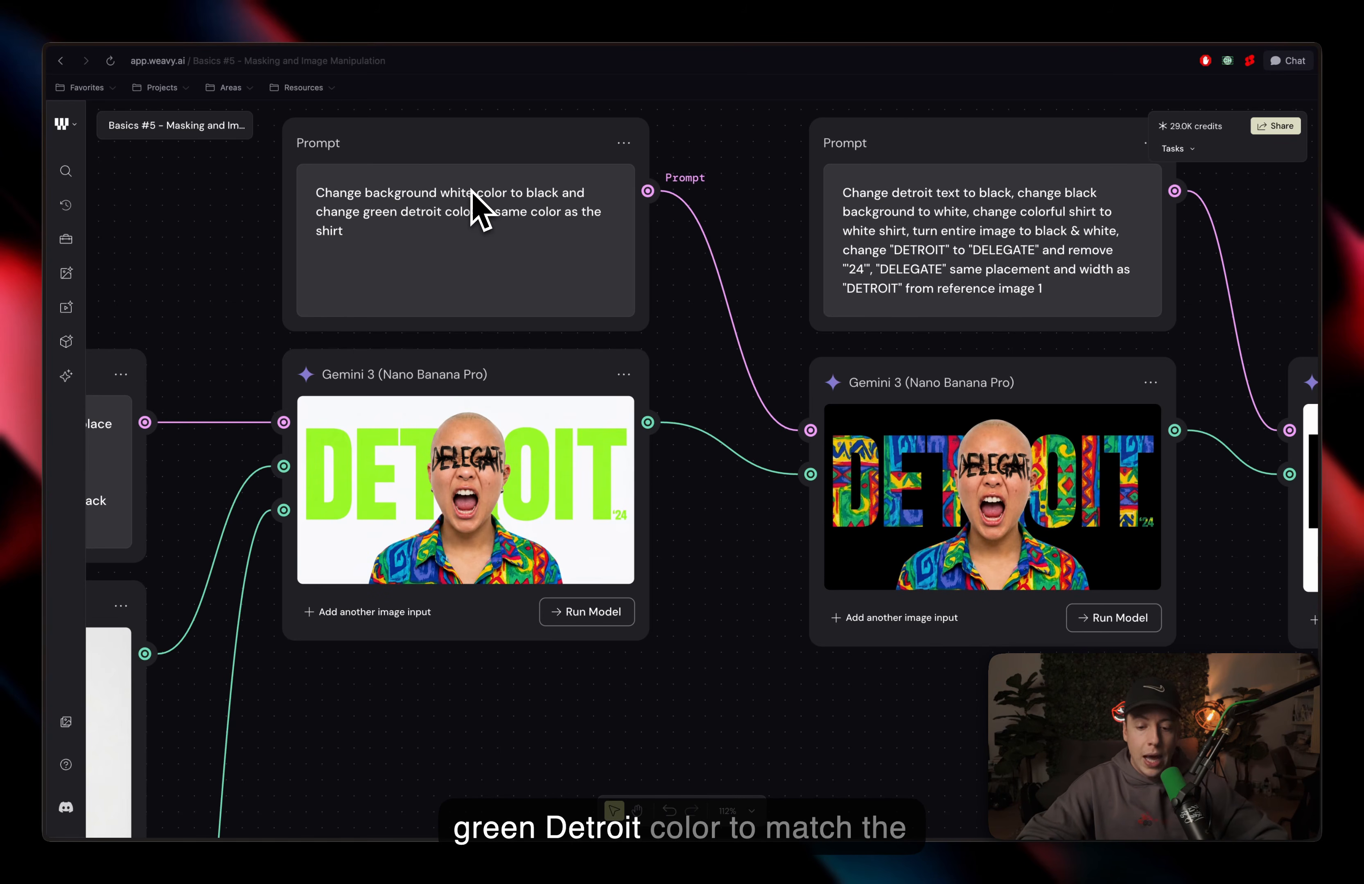
pyautogui.hscroll(7, 471, 192)
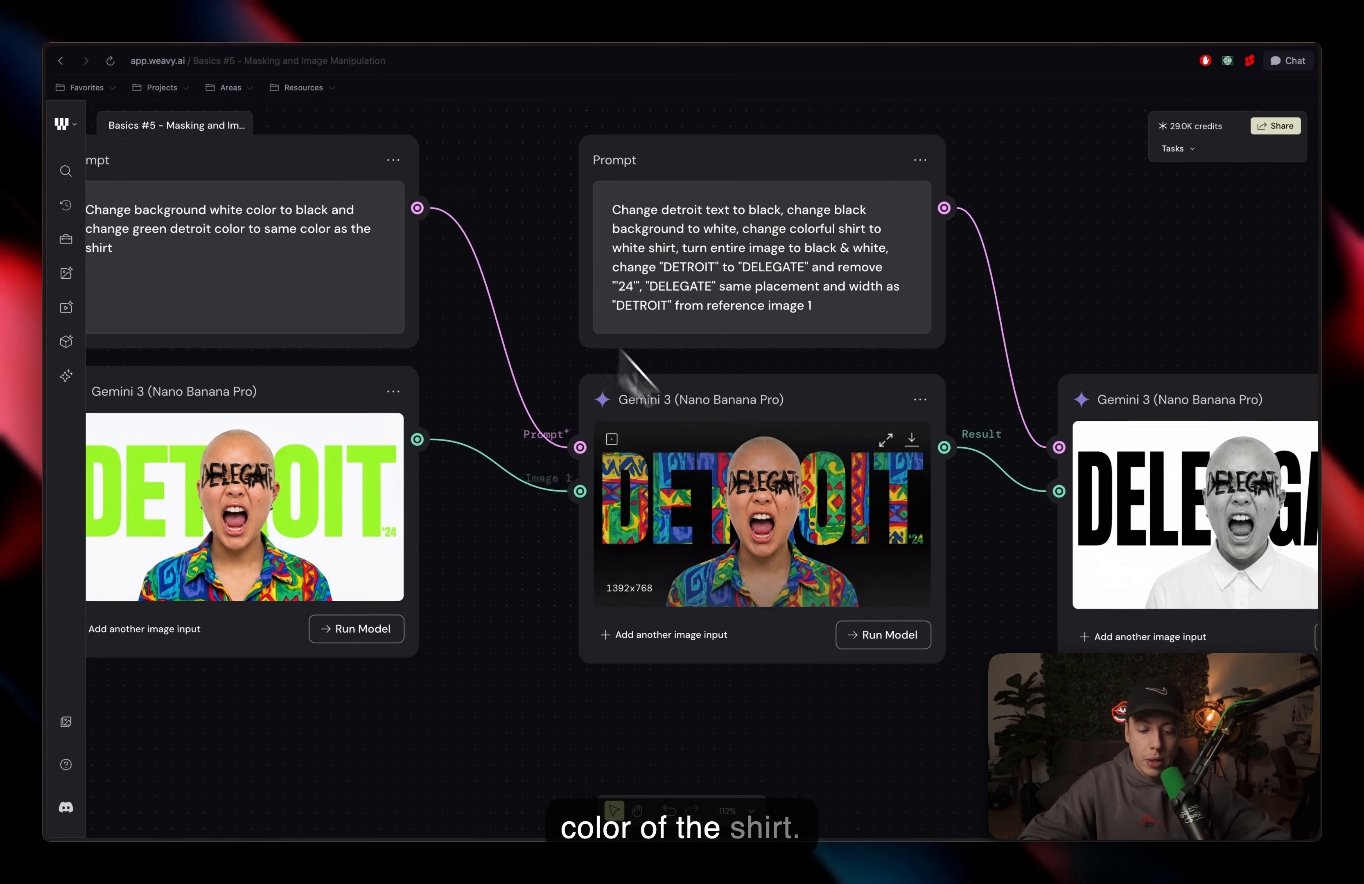
pyautogui.hscroll(3, 756, 494)
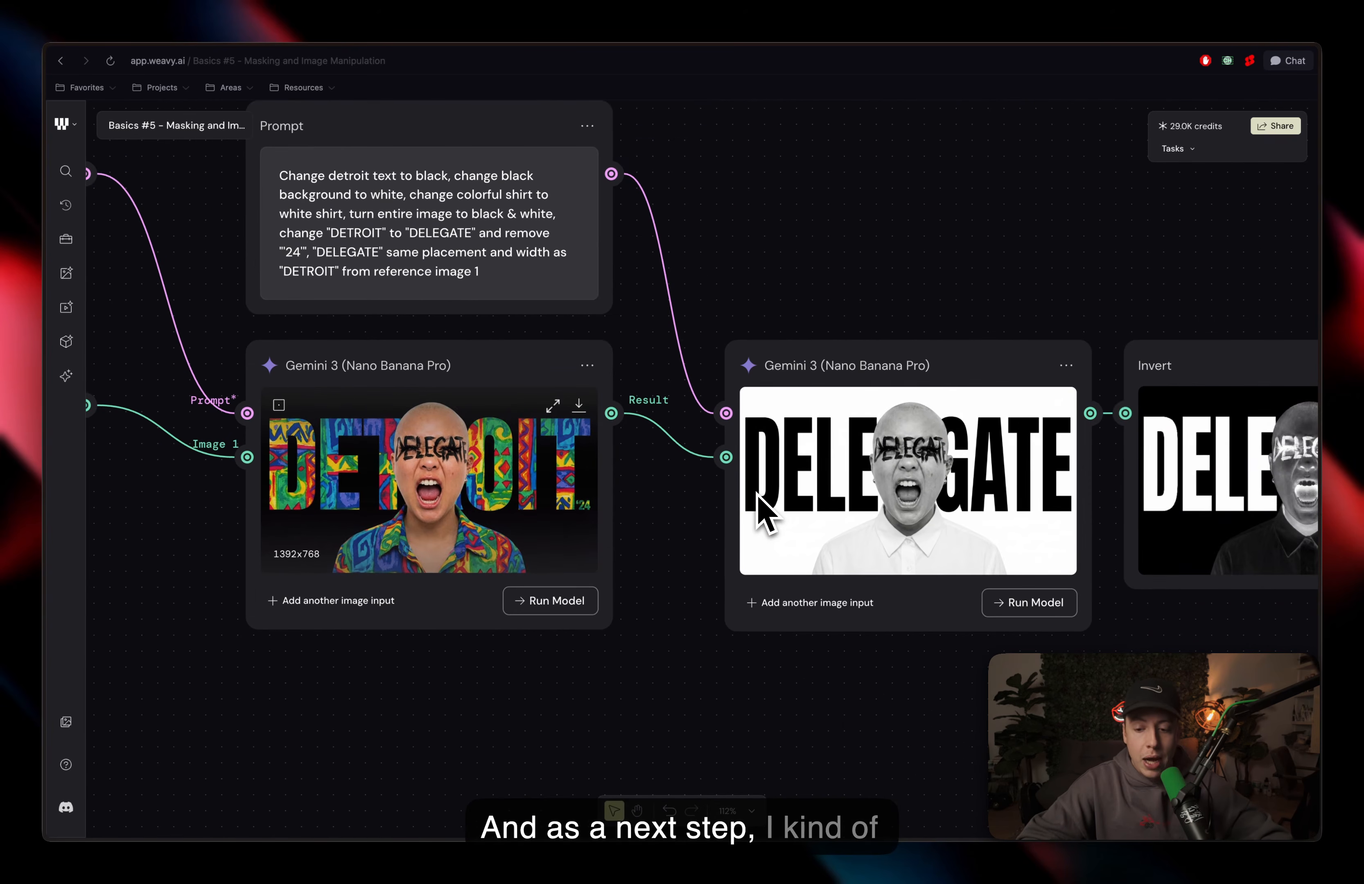
pyautogui.hscroll(1, 761, 501)
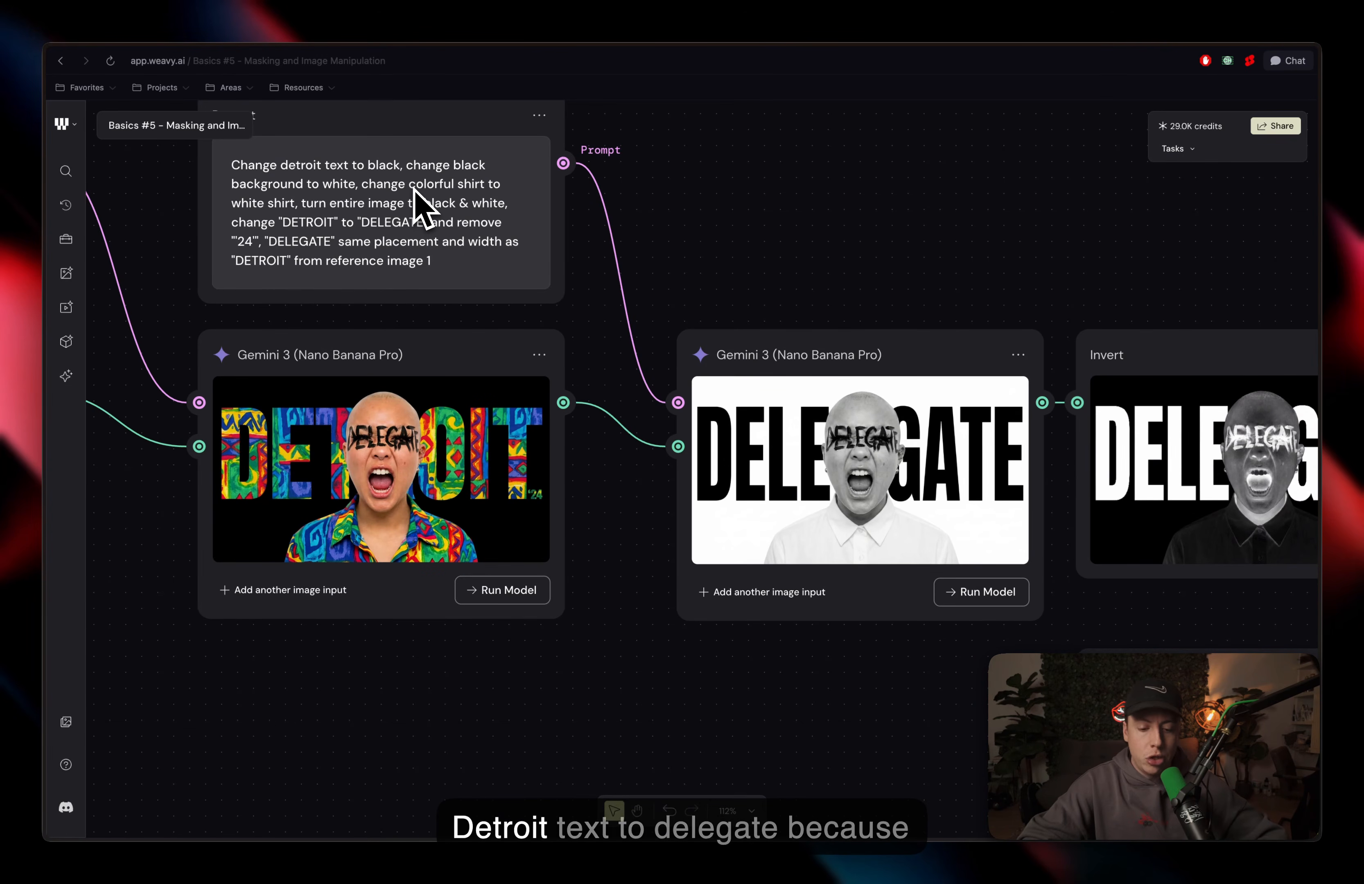
pyautogui.scroll(2, 603, 299)
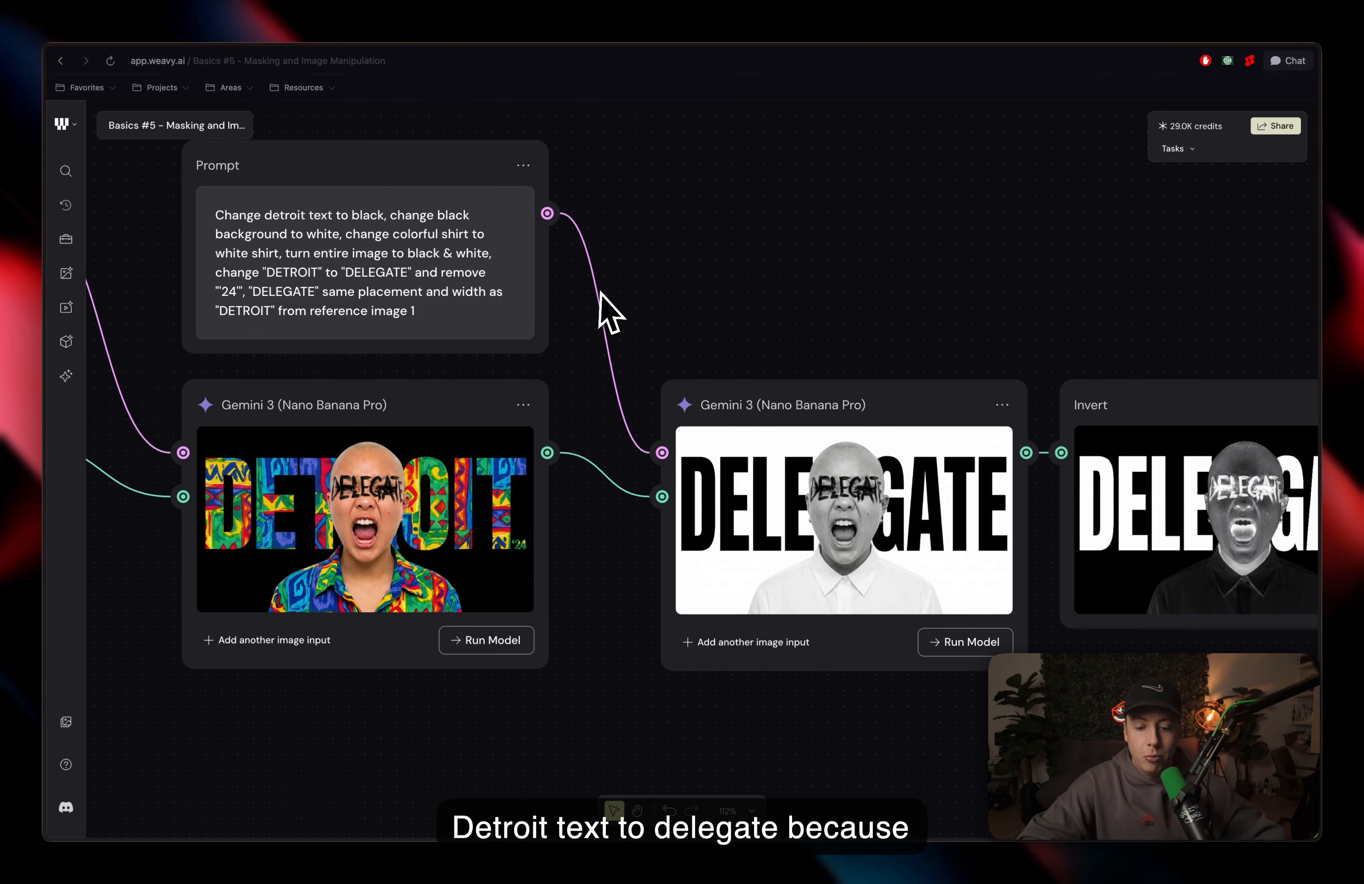
pyautogui.hscroll(5, 608, 307)
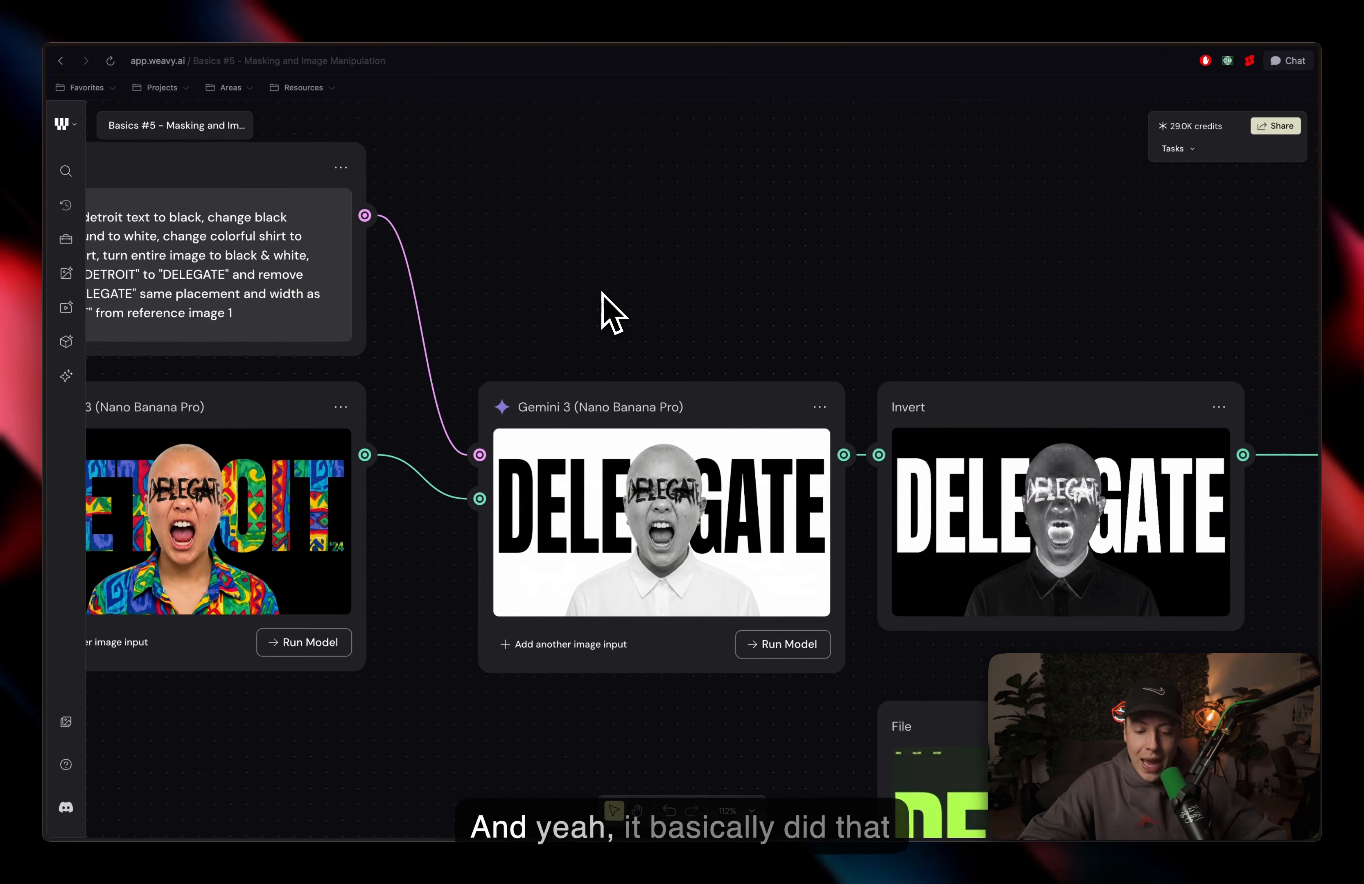
# - Inspect the black-and-white DELEGATE image in the last Gemini 3 node of the chain
pyautogui.scroll(4, 478, 499)
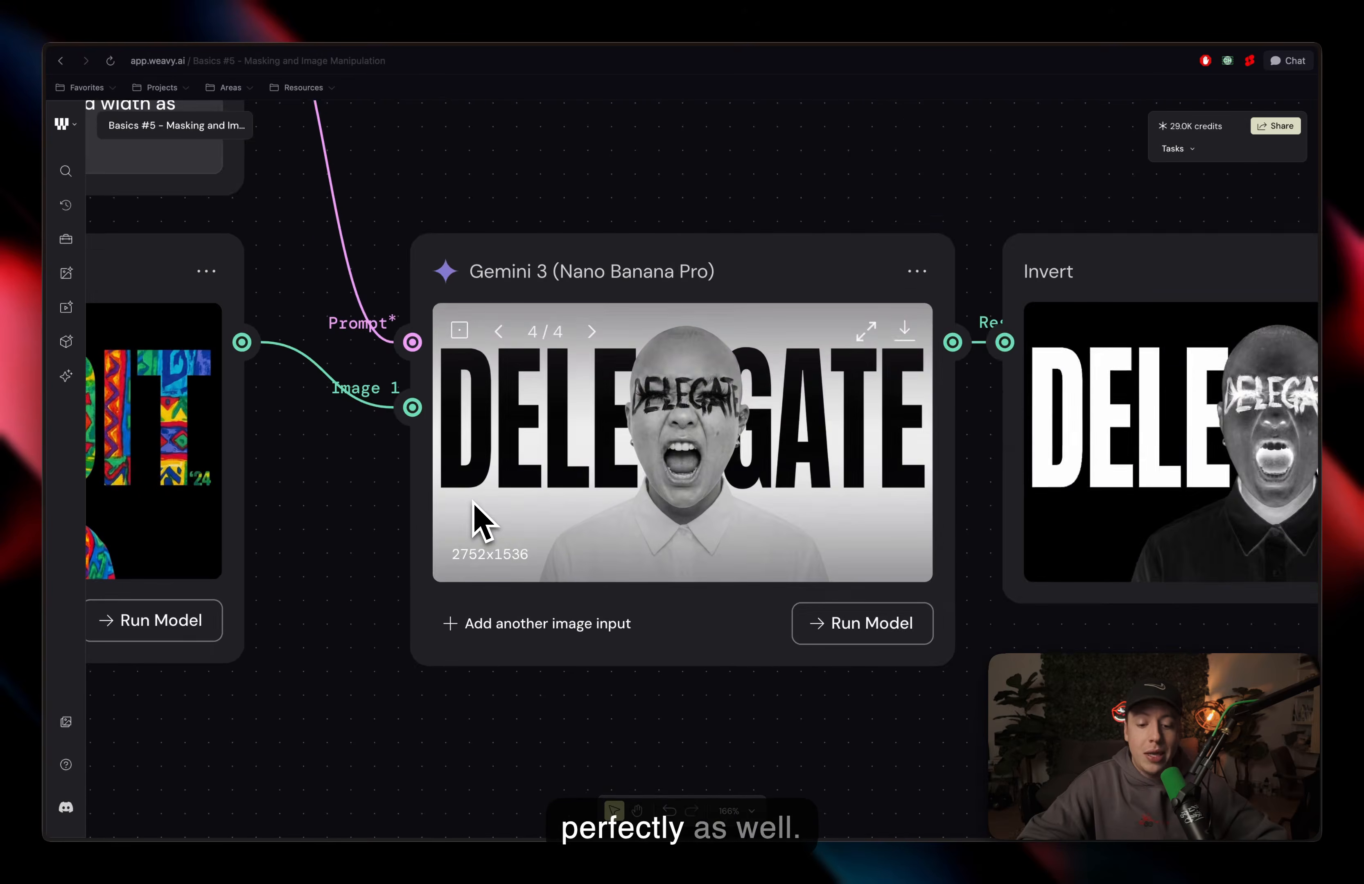
pyautogui.scroll(-5, 473, 501)
pyautogui.scroll(3, 474, 500)
pyautogui.scroll(-2, 472, 500)
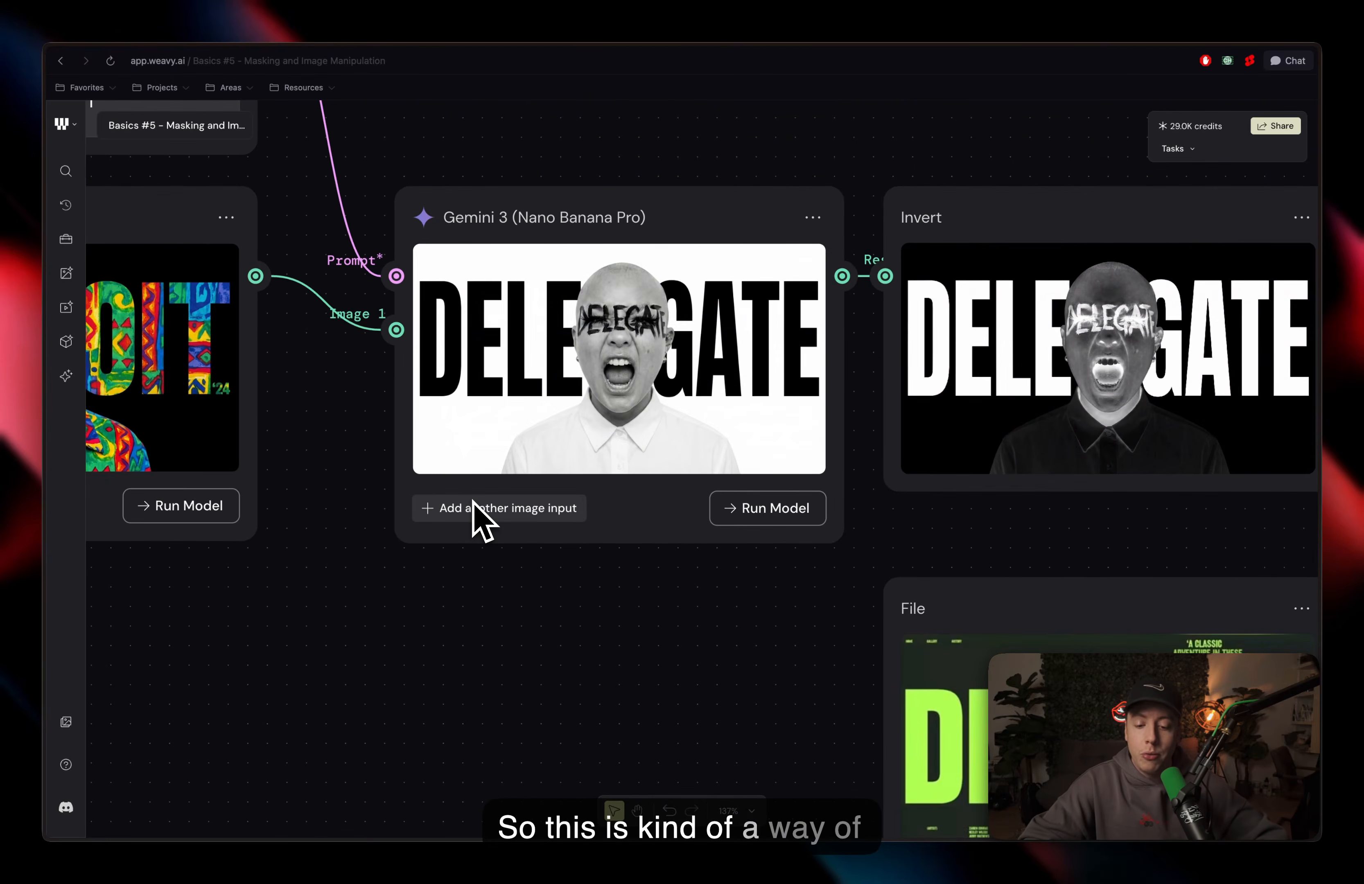
pyautogui.hscroll(-3, 473, 500)
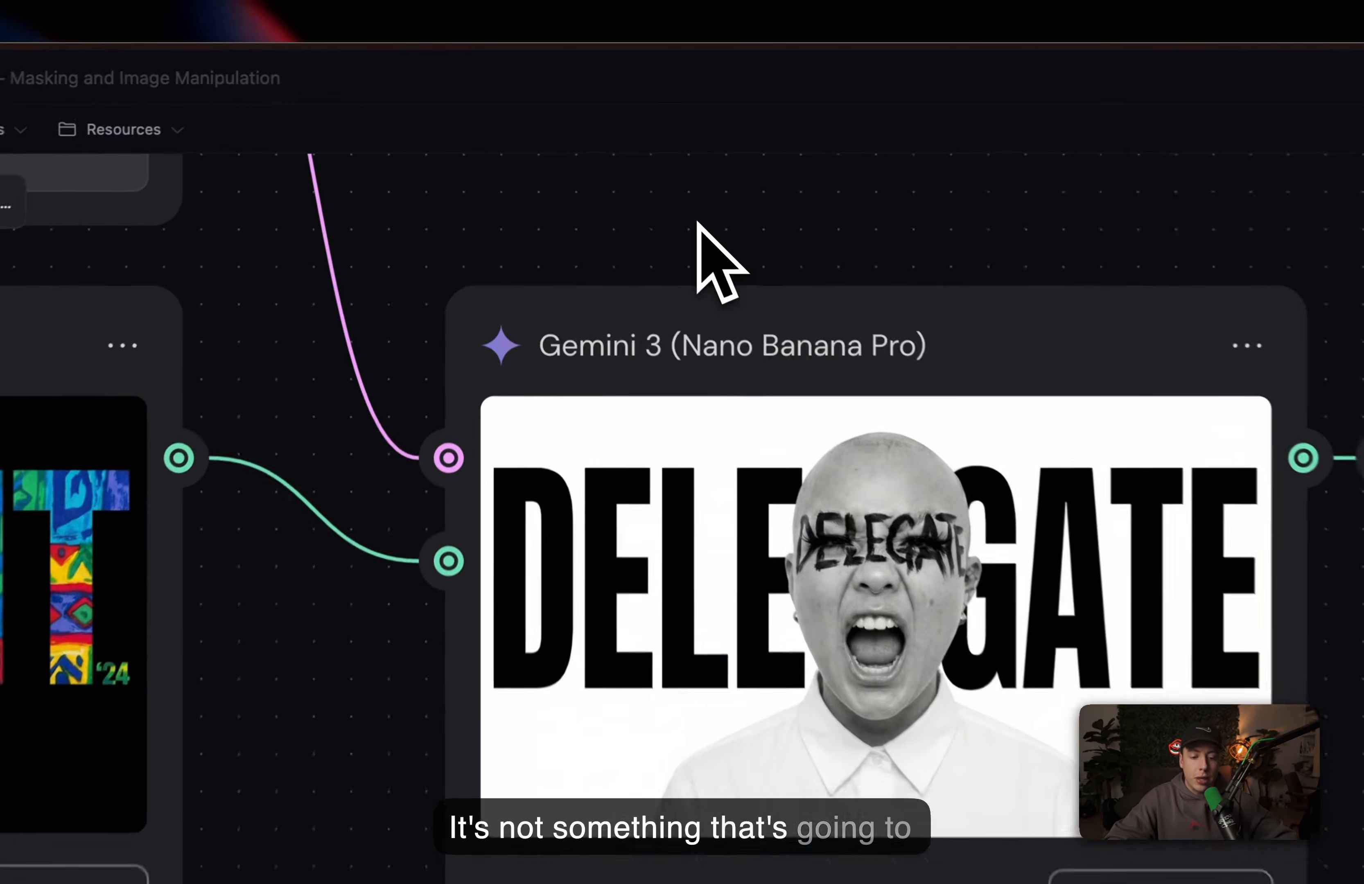
pyautogui.scroll(-2, 601, 135)
pyautogui.scroll(1, 705, 230)
pyautogui.hscroll(1, 705, 230)
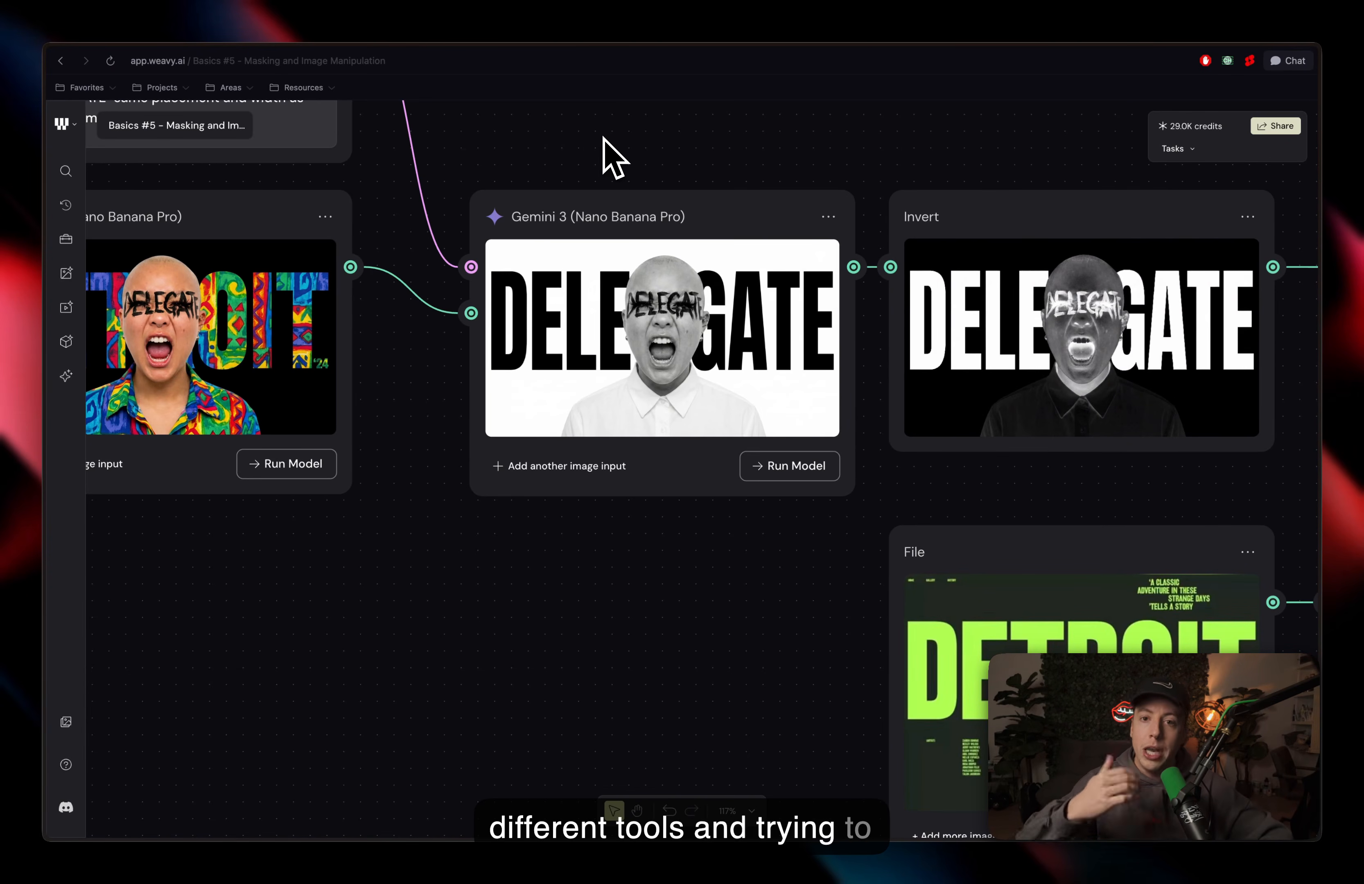
# - Inspect the Invert node's version of the DELEGATE image and compare it with the Gemini 3 image feeding it
pyautogui.hscroll(5, 646, 175)
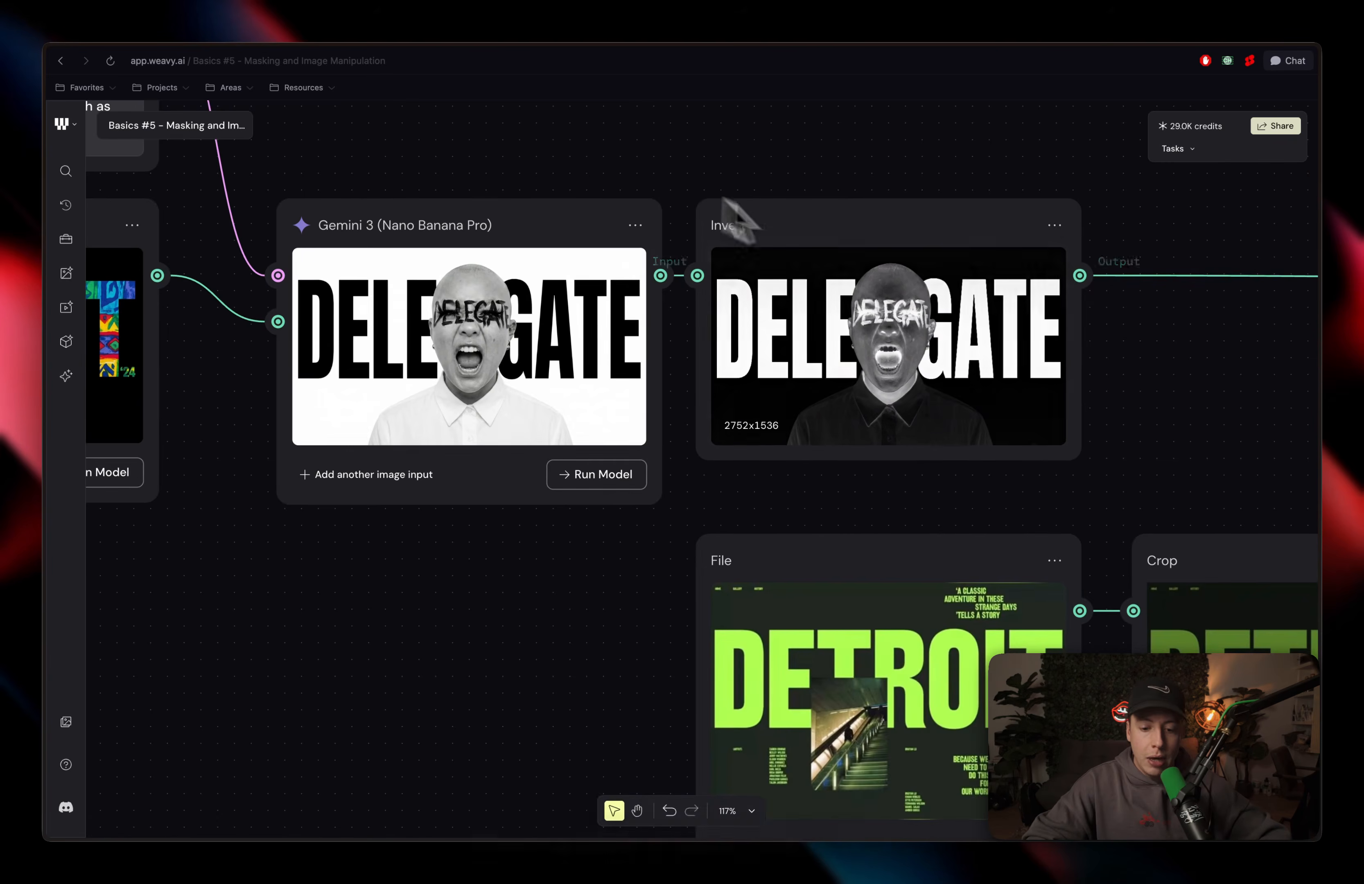
pyautogui.hscroll(2, 724, 207)
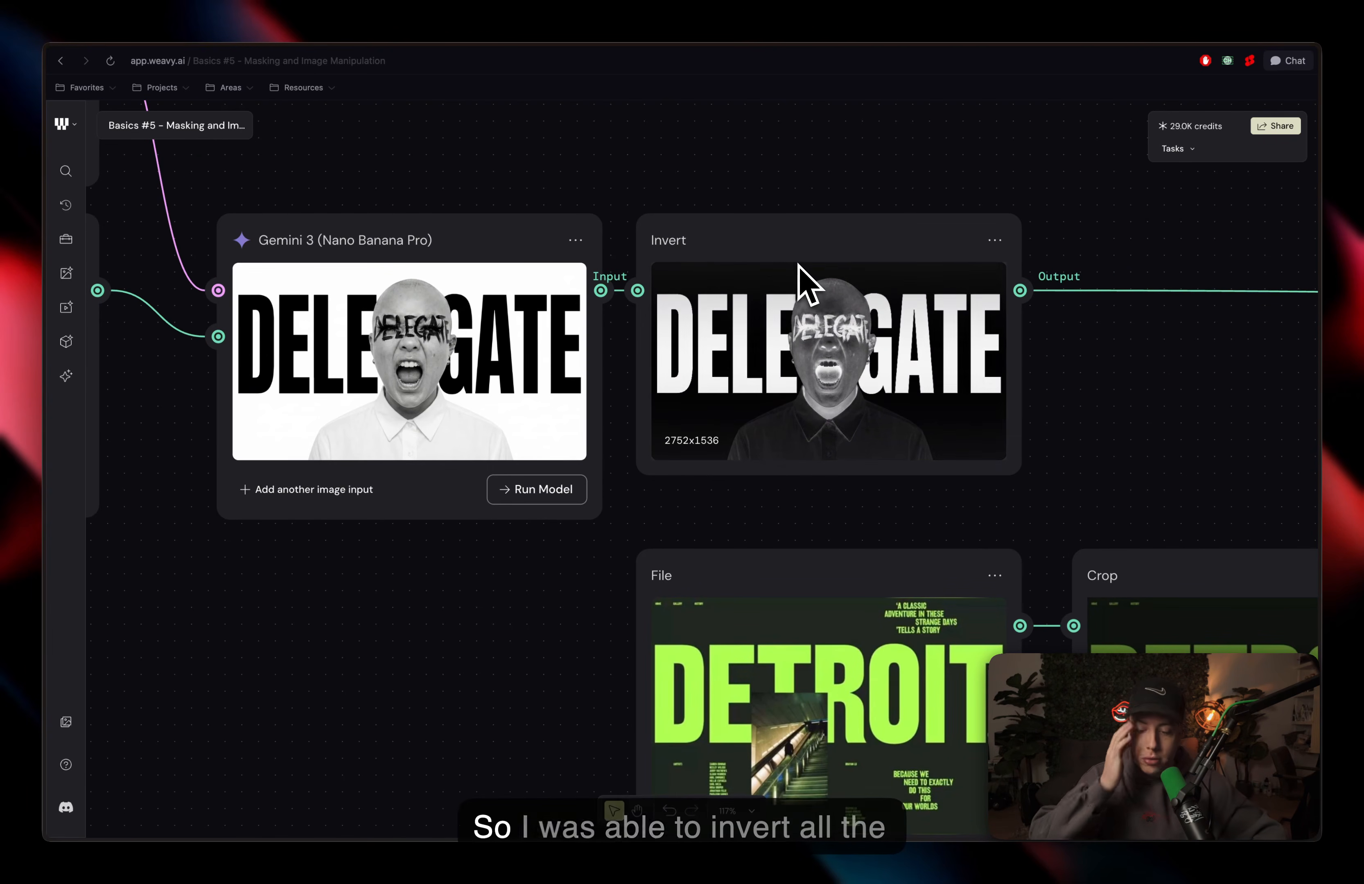
pyautogui.scroll(5, 799, 265)
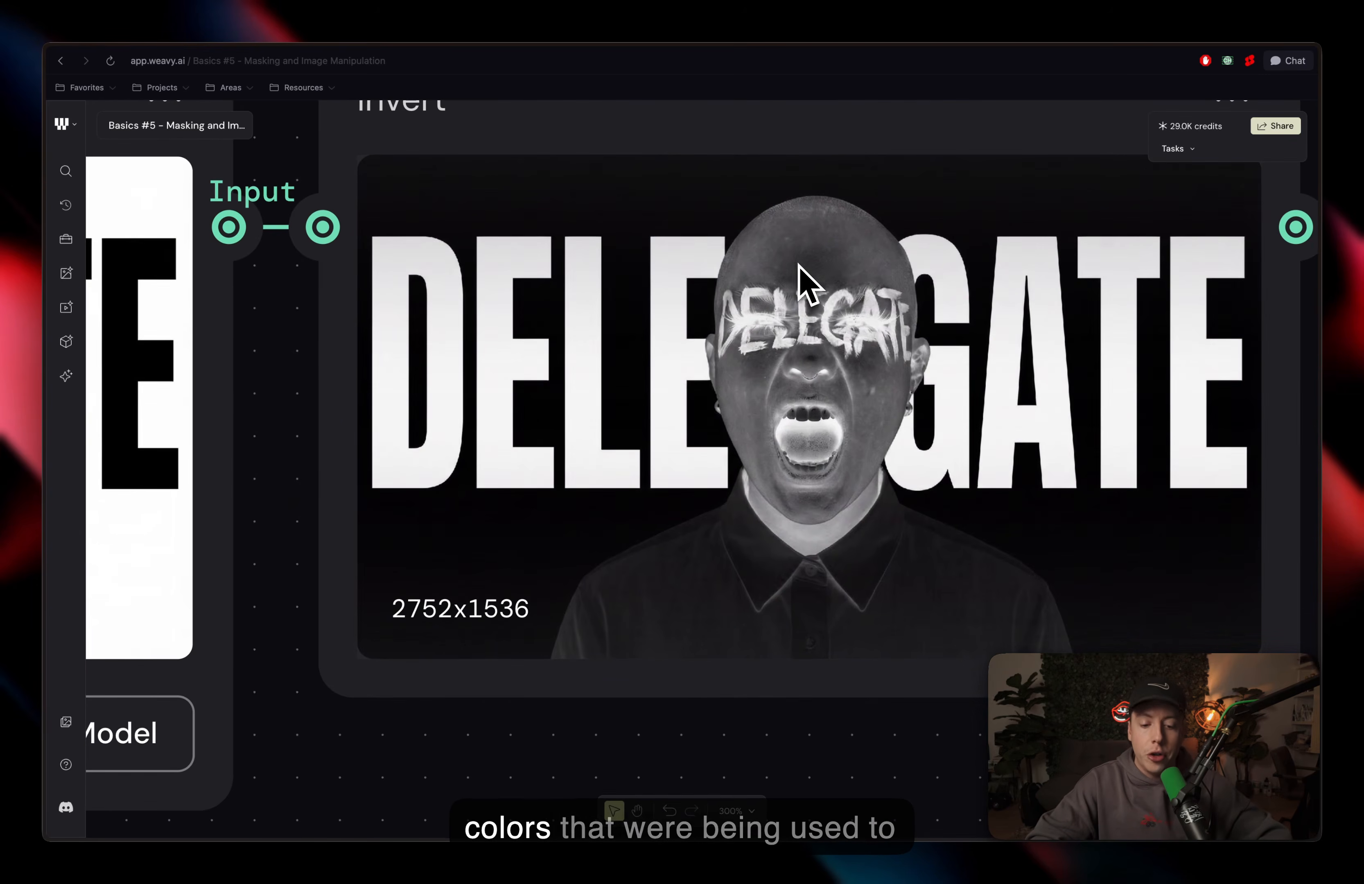
pyautogui.scroll(-5, 902, 261)
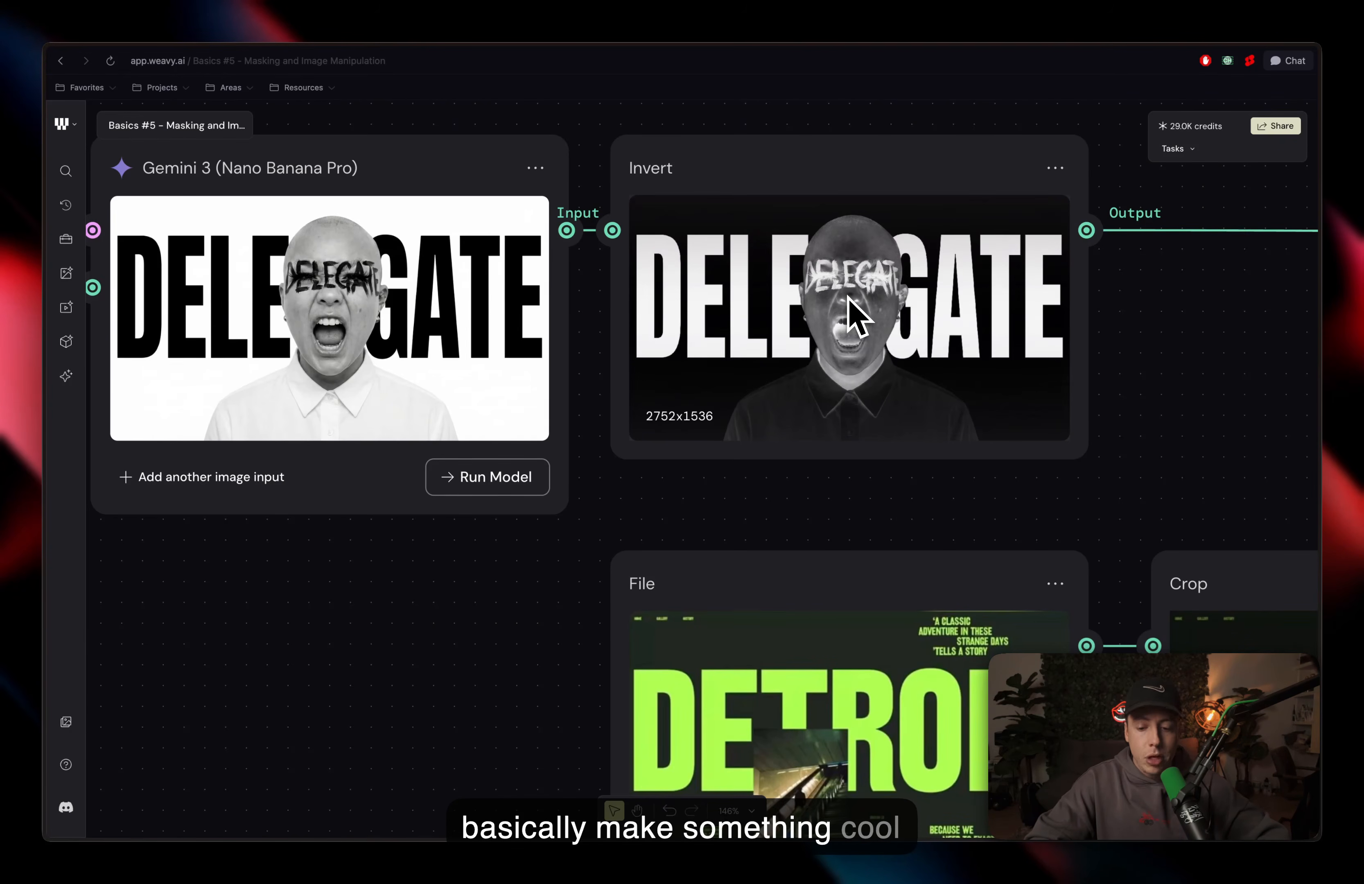
pyautogui.scroll(-4, 858, 316)
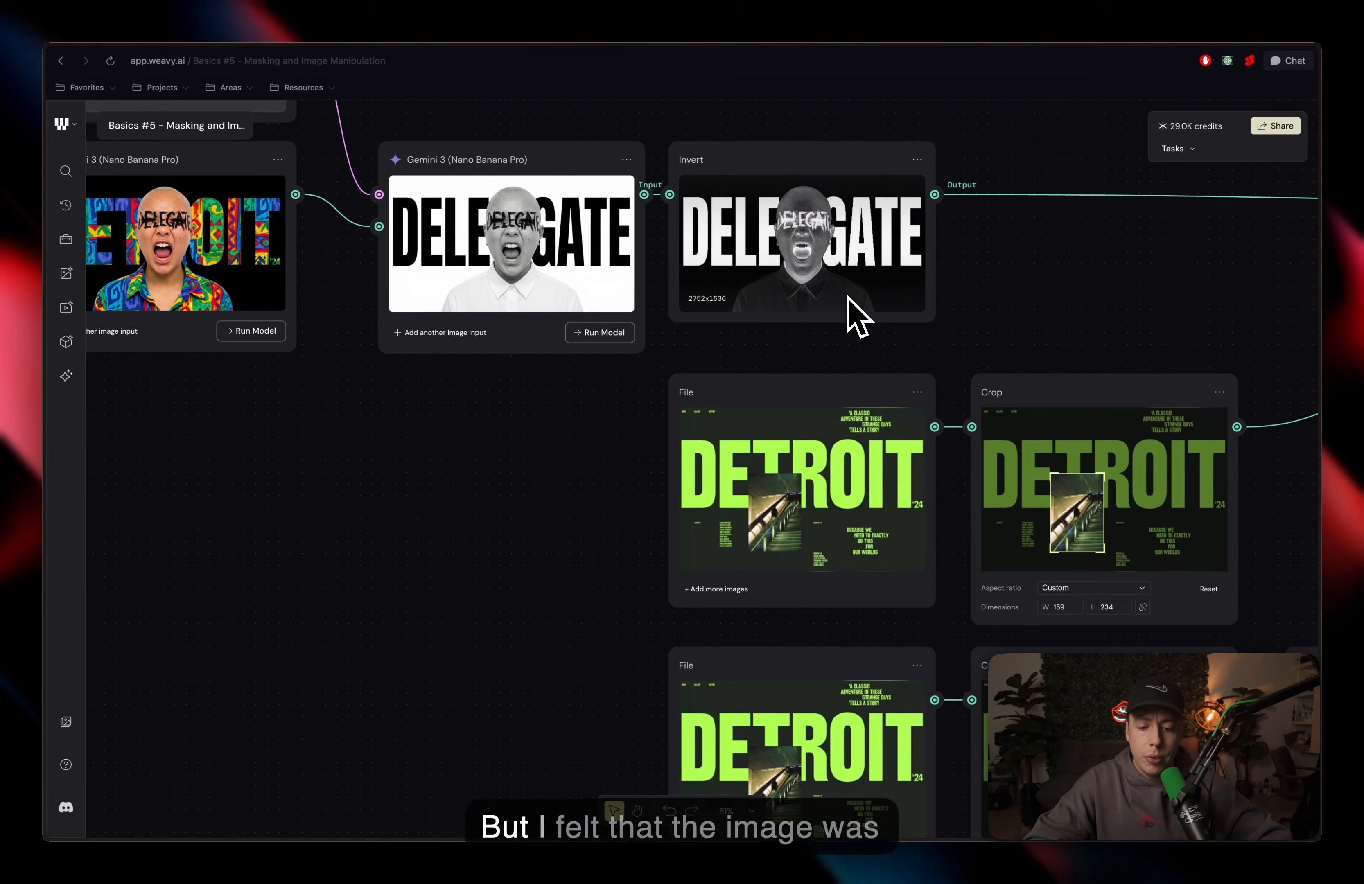
pyautogui.scroll(3, 867, 252)
pyautogui.scroll(1, 773, 246)
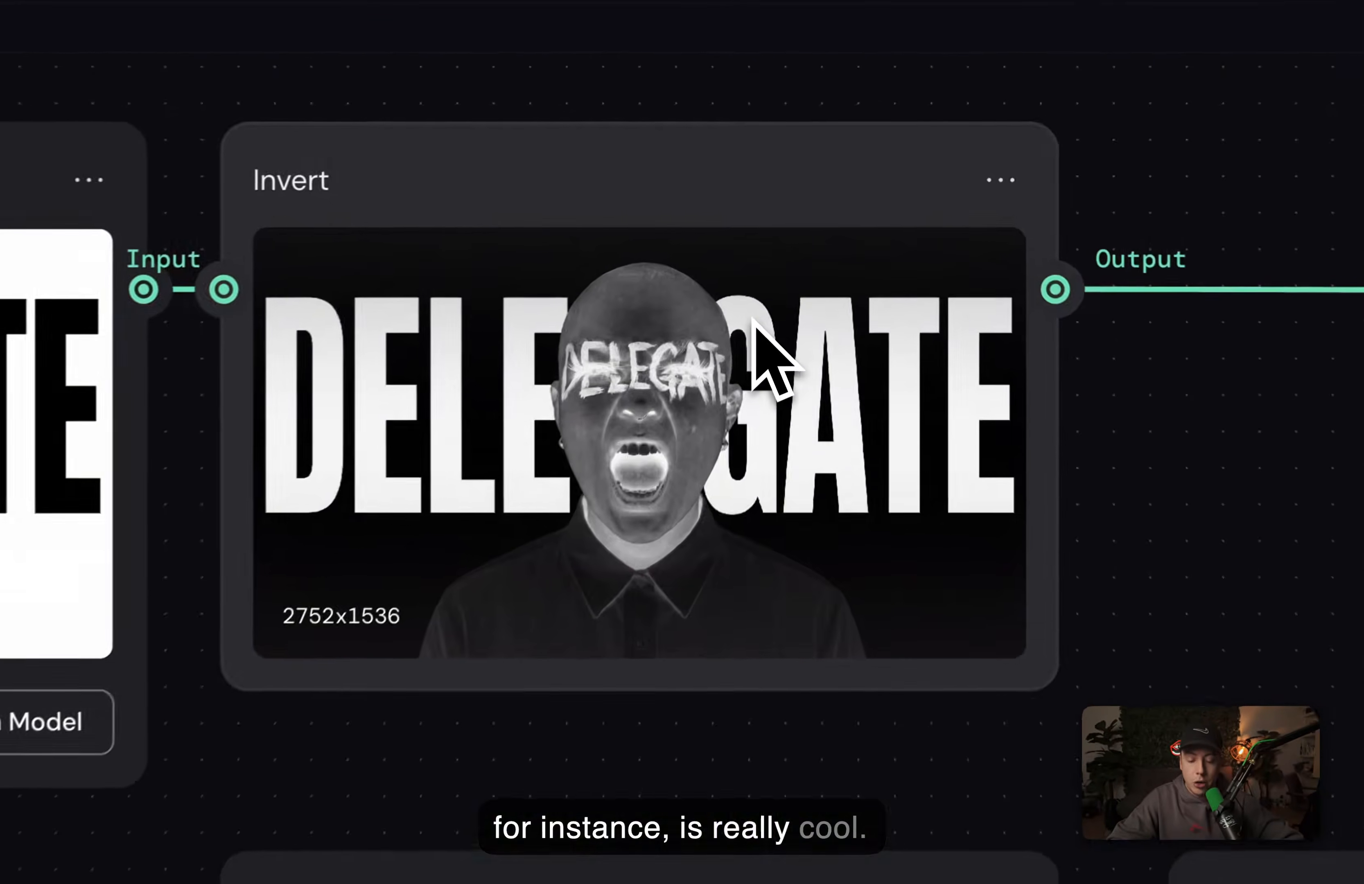
# - Examine the File and Crop node pairs that extract the staircase photo and small text block from the DETROIT reference image
pyautogui.scroll(-5, 752, 318)
pyautogui.scroll(-3, 753, 325)
pyautogui.hscroll(3, 753, 324)
pyautogui.scroll(2, 616, 557)
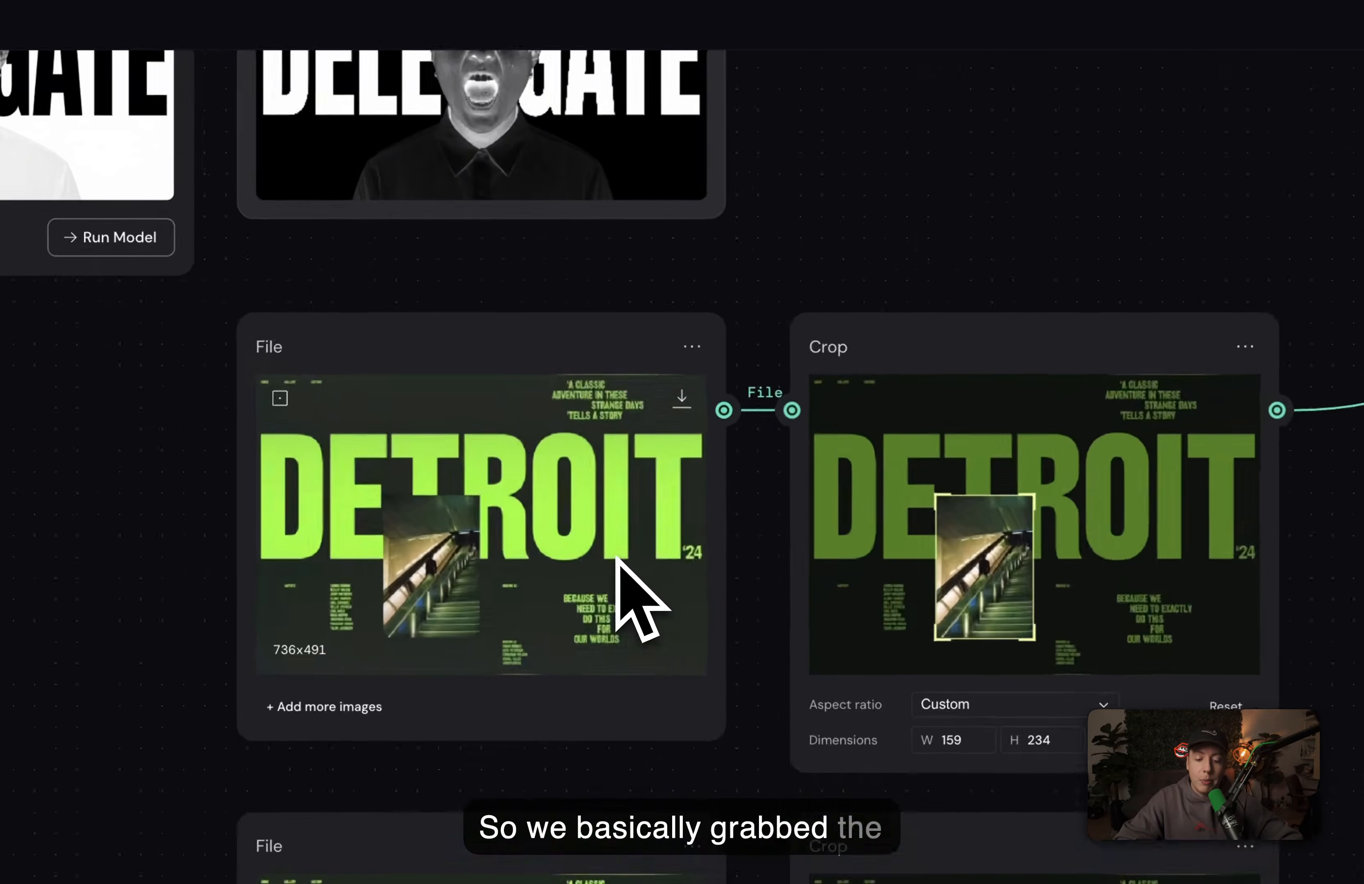
pyautogui.scroll(-2, 615, 557)
pyautogui.hscroll(-20, 616, 557)
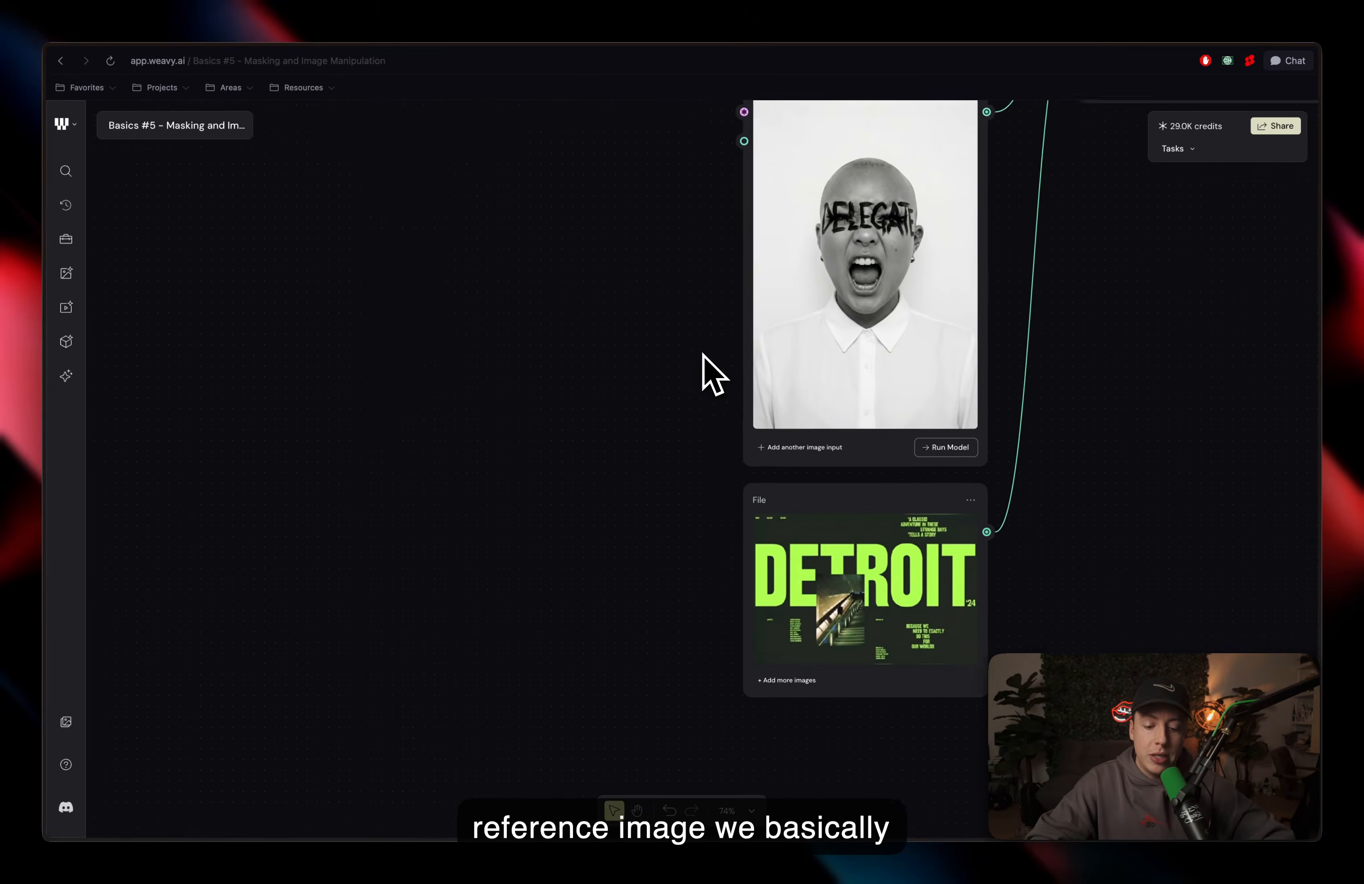
pyautogui.scroll(-2, 703, 355)
pyautogui.hscroll(1, 703, 355)
pyautogui.scroll(2, 828, 515)
pyautogui.hscroll(9, 828, 515)
pyautogui.hscroll(-9, 825, 508)
pyautogui.scroll(-5, 825, 508)
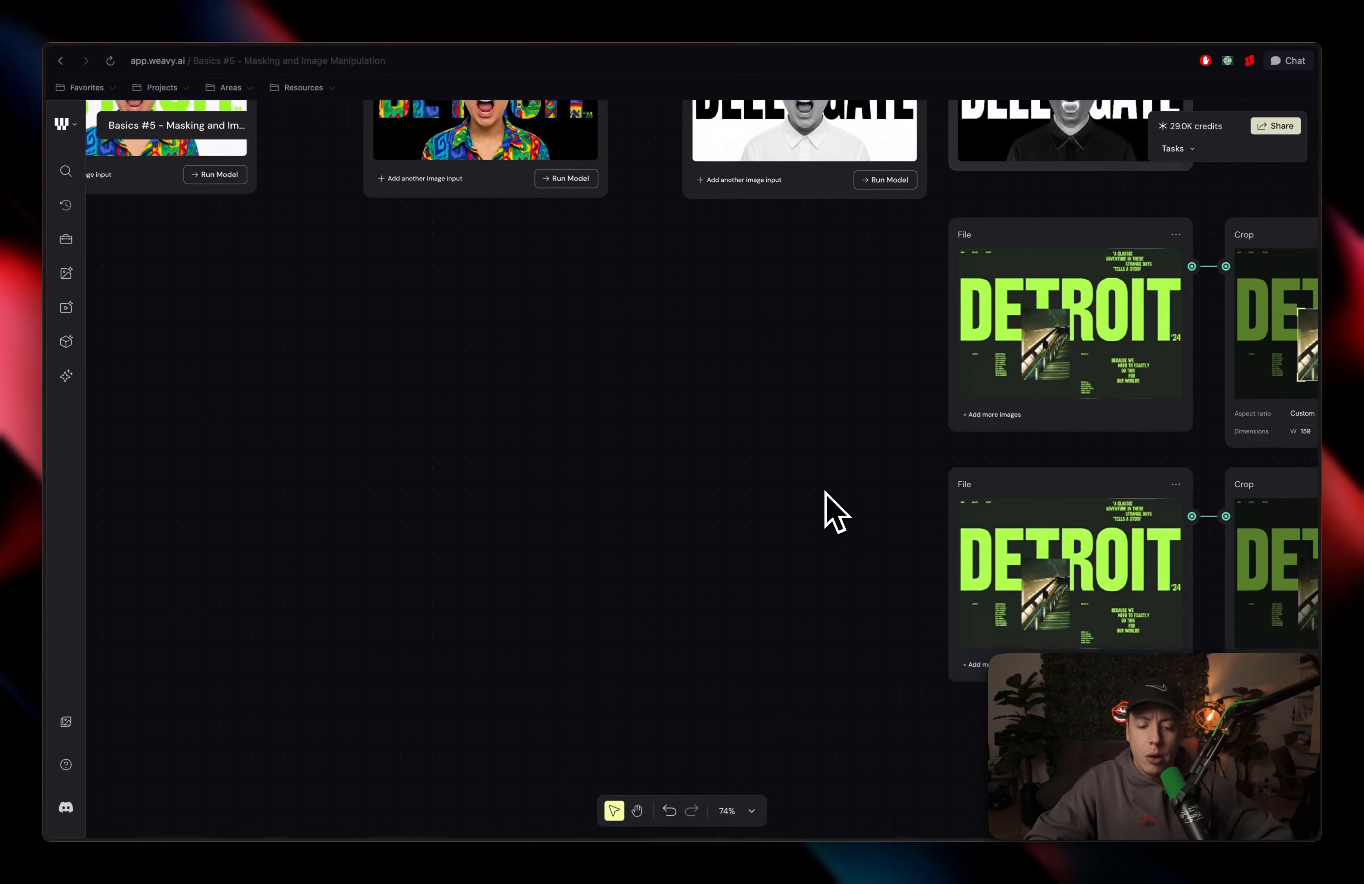
pyautogui.hscroll(8, 825, 508)
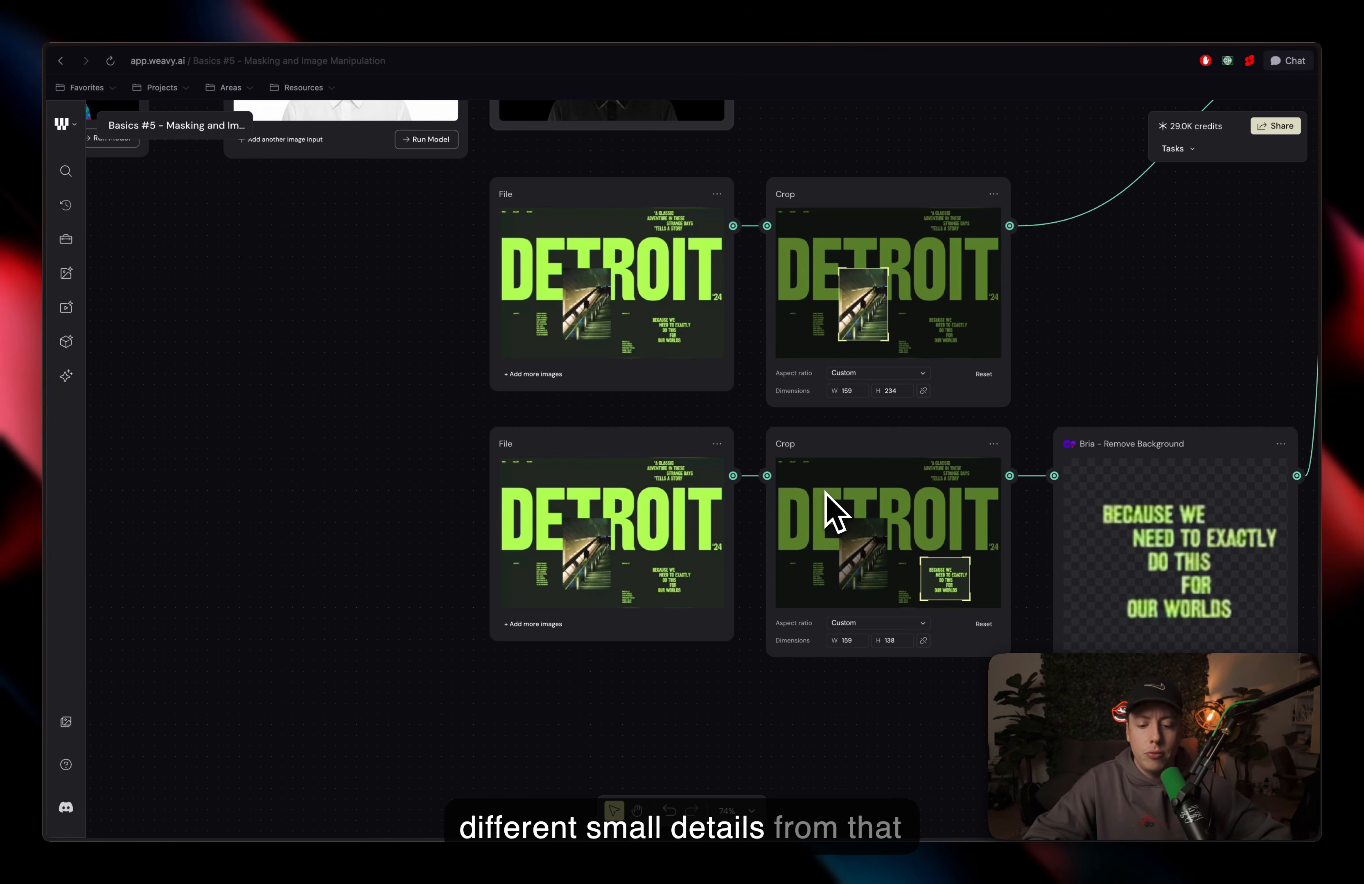
pyautogui.scroll(-2, 826, 492)
pyautogui.hscroll(3, 826, 492)
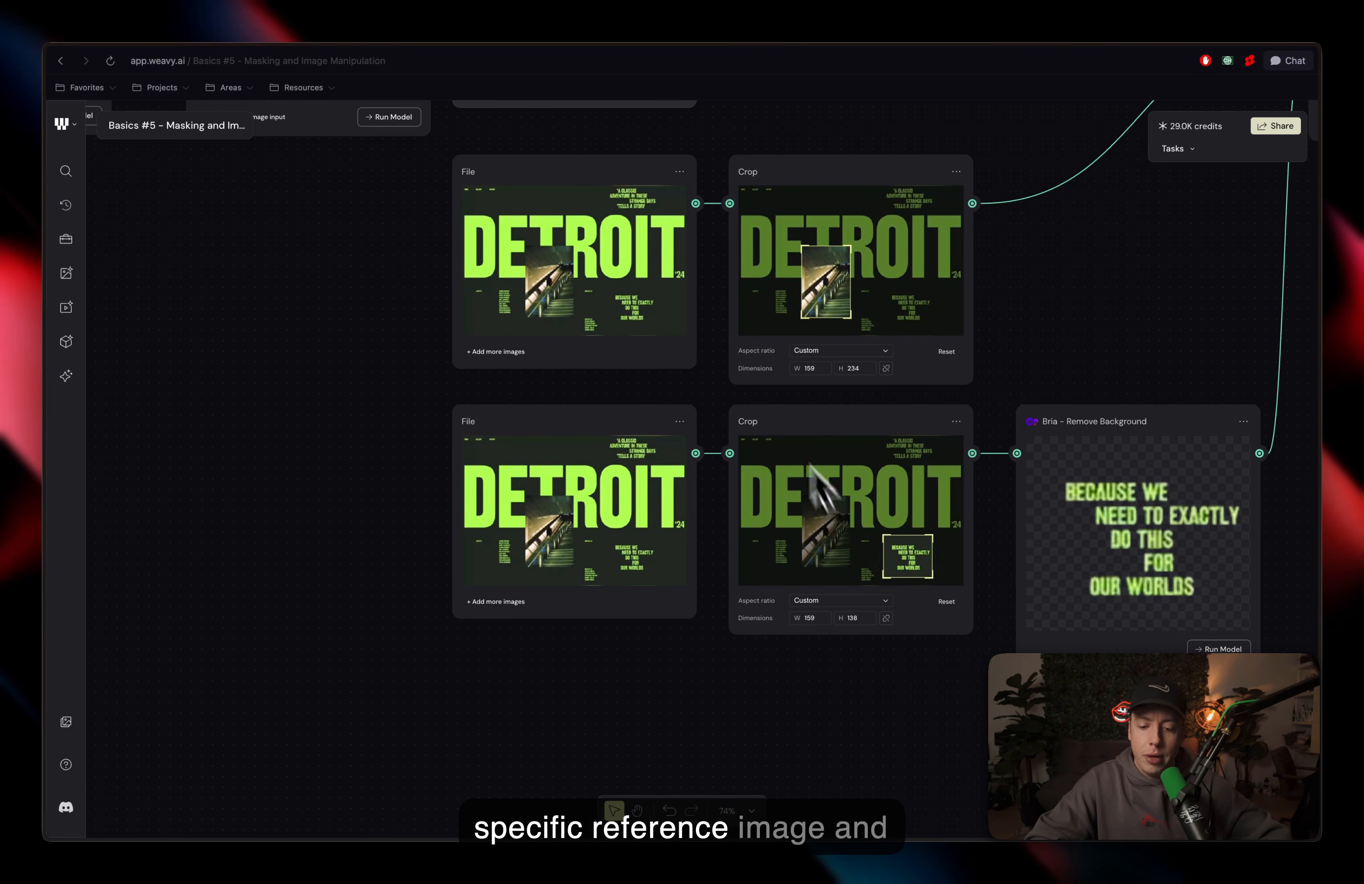
pyautogui.scroll(6, 649, 219)
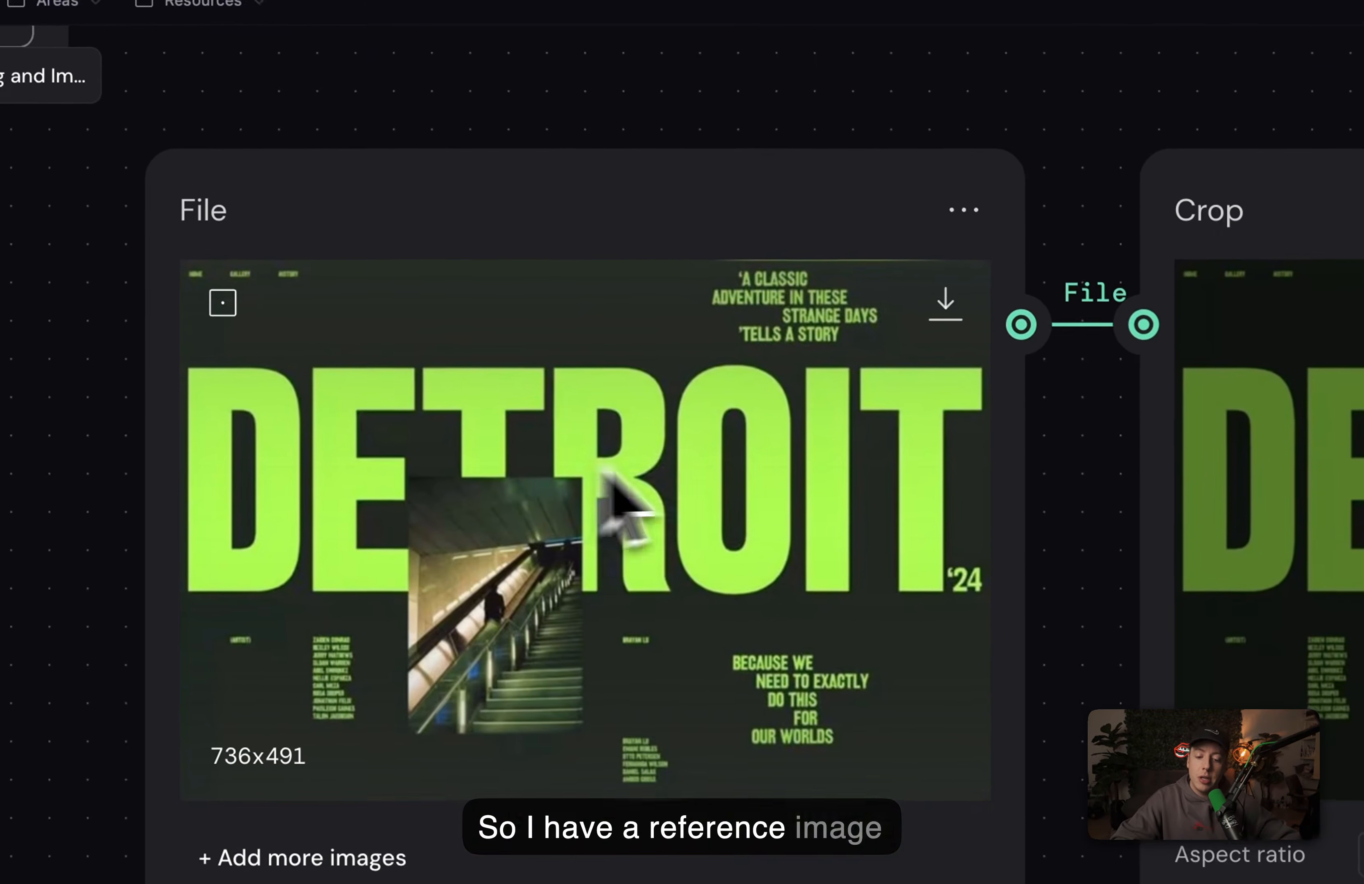
pyautogui.hscroll(2, 939, 266)
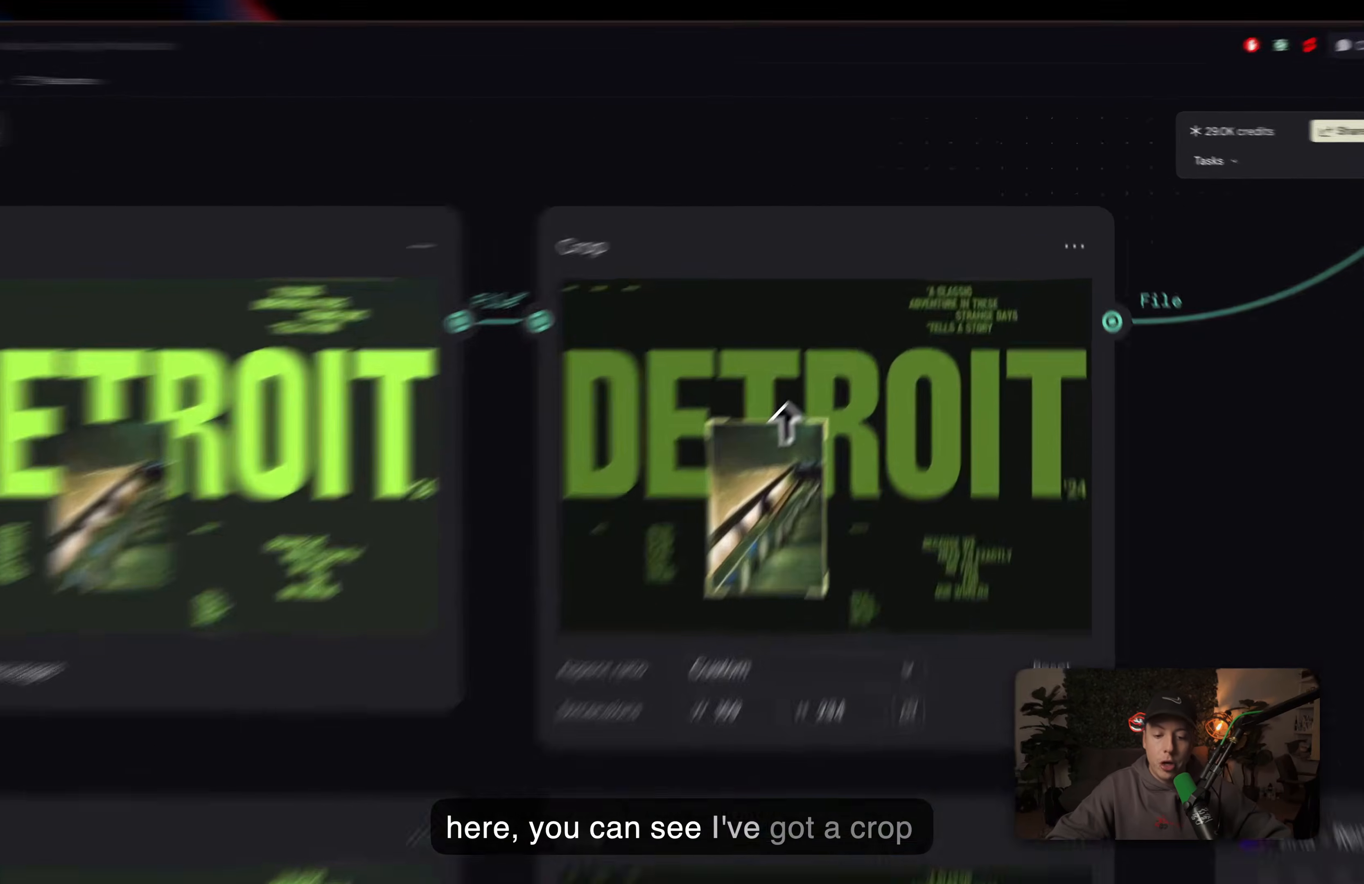
# - Examine the Crop node isolating the staircase photo and trace how both DETROIT crops connect to the Compositor node
pyautogui.moveTo(850, 347)
pyautogui.mouseDown()
pyautogui.moveTo(850, 307)
pyautogui.moveTo(851, 368)
pyautogui.moveTo(842, 319)
pyautogui.mouseUp()
pyautogui.moveTo(691, 640)
pyautogui.mouseDown()
pyautogui.moveTo(713, 649)
pyautogui.moveTo(647, 648)
pyautogui.moveTo(720, 664)
pyautogui.moveTo(704, 664)
pyautogui.mouseUp()
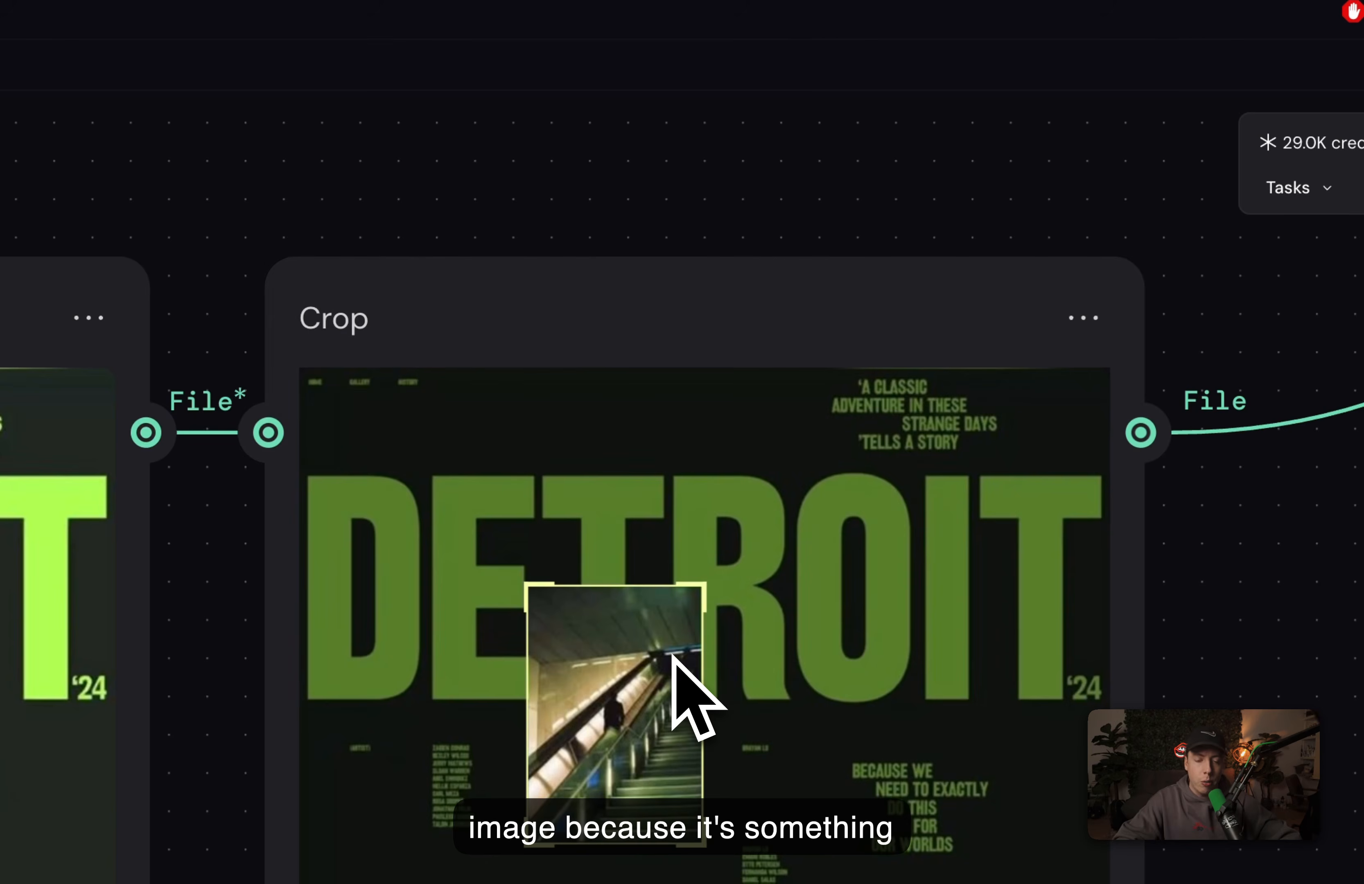
pyautogui.scroll(1, 671, 655)
pyautogui.hscroll(1, 672, 654)
pyautogui.scroll(-3, 672, 654)
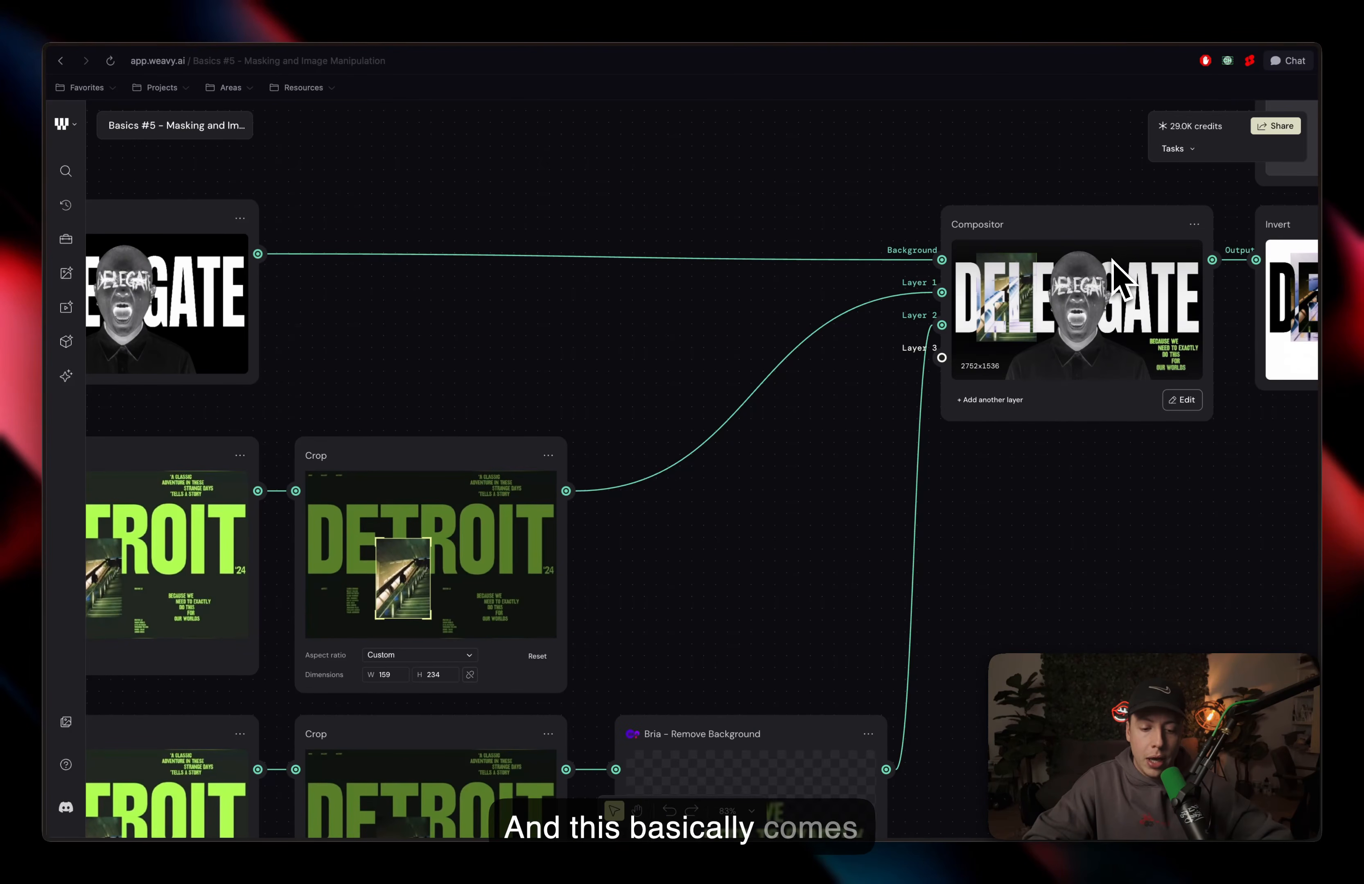
pyautogui.hscroll(-3, 1116, 278)
pyautogui.scroll(-2, 1117, 278)
pyautogui.scroll(-3, 1116, 278)
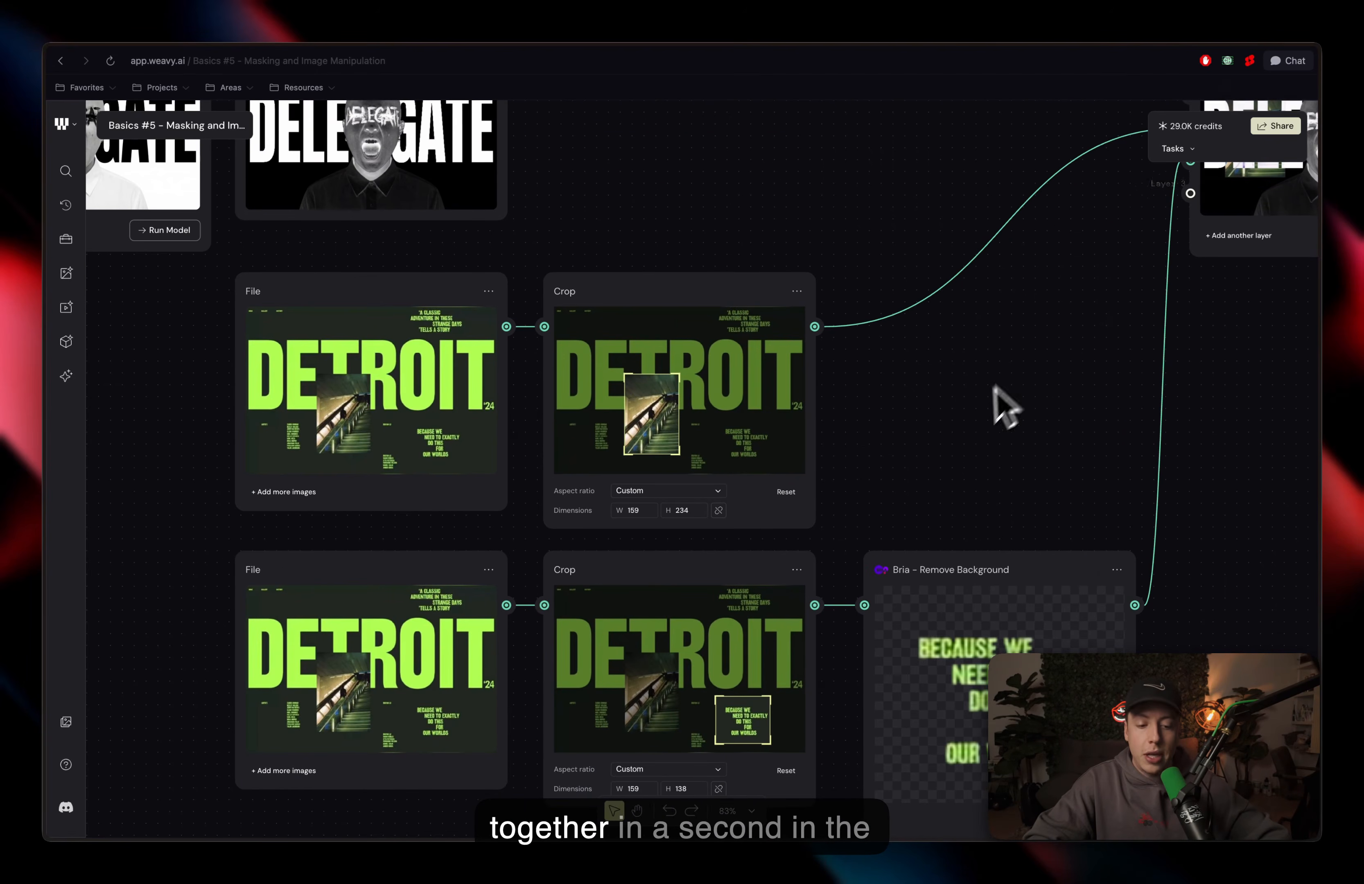
pyautogui.scroll(1, 998, 382)
pyautogui.hscroll(1, 999, 381)
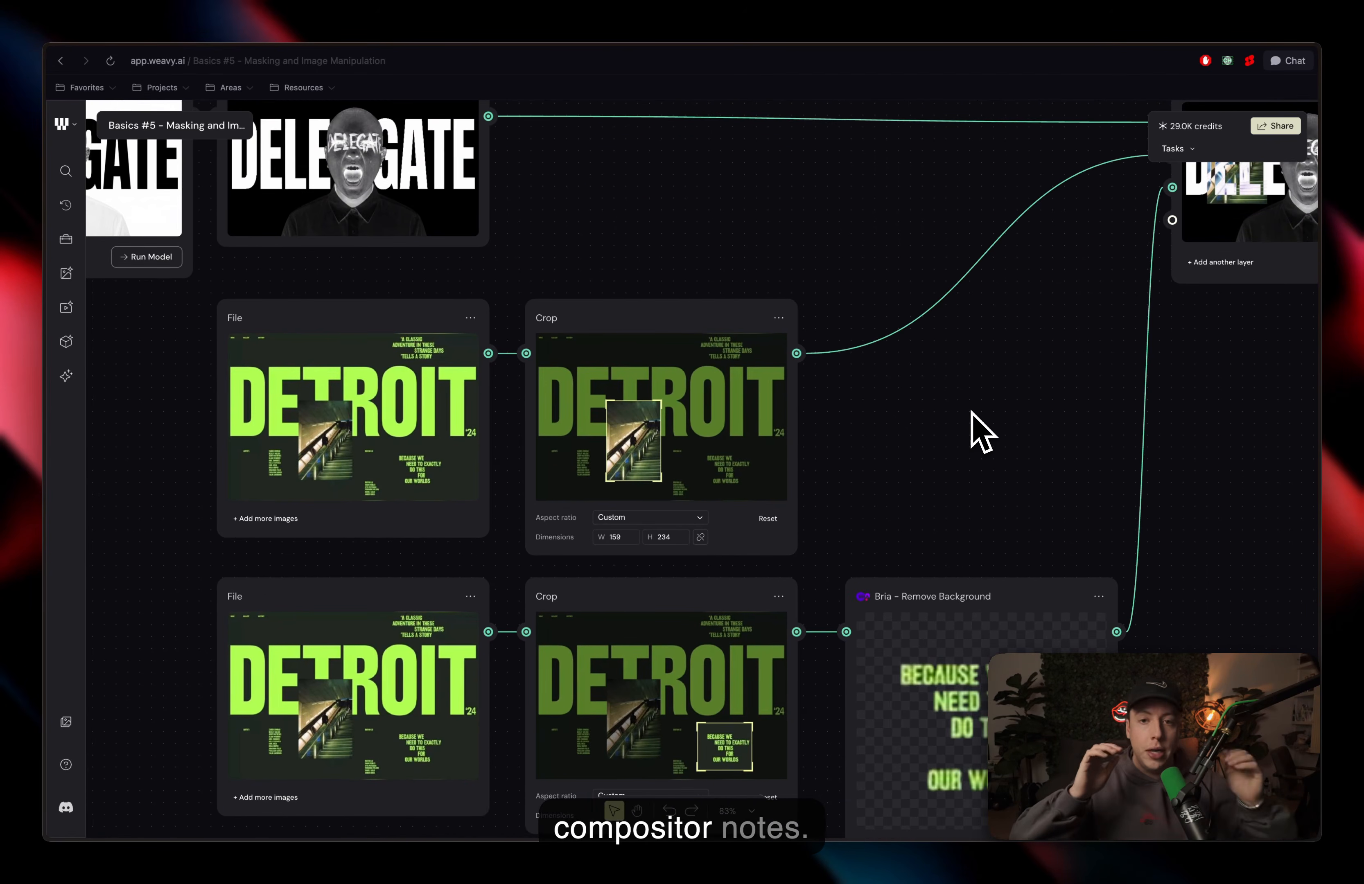
pyautogui.hscroll(10, 971, 413)
pyautogui.scroll(3, 971, 413)
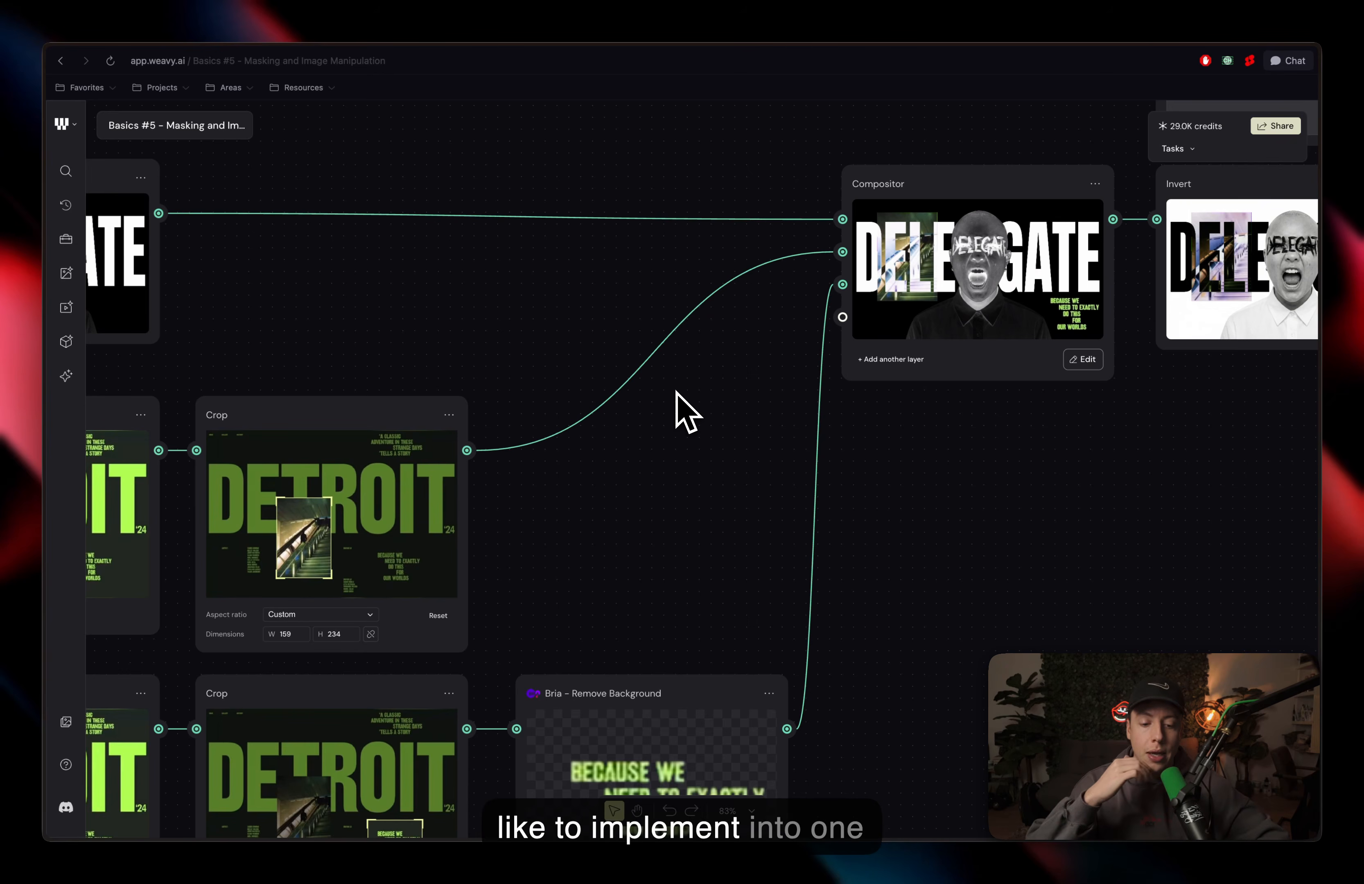
# - Compare the two details cropped from the DETROIT reference image: the staircase photo and the small green text block
pyautogui.scroll(-5, 686, 411)
pyautogui.hscroll(-5, 686, 410)
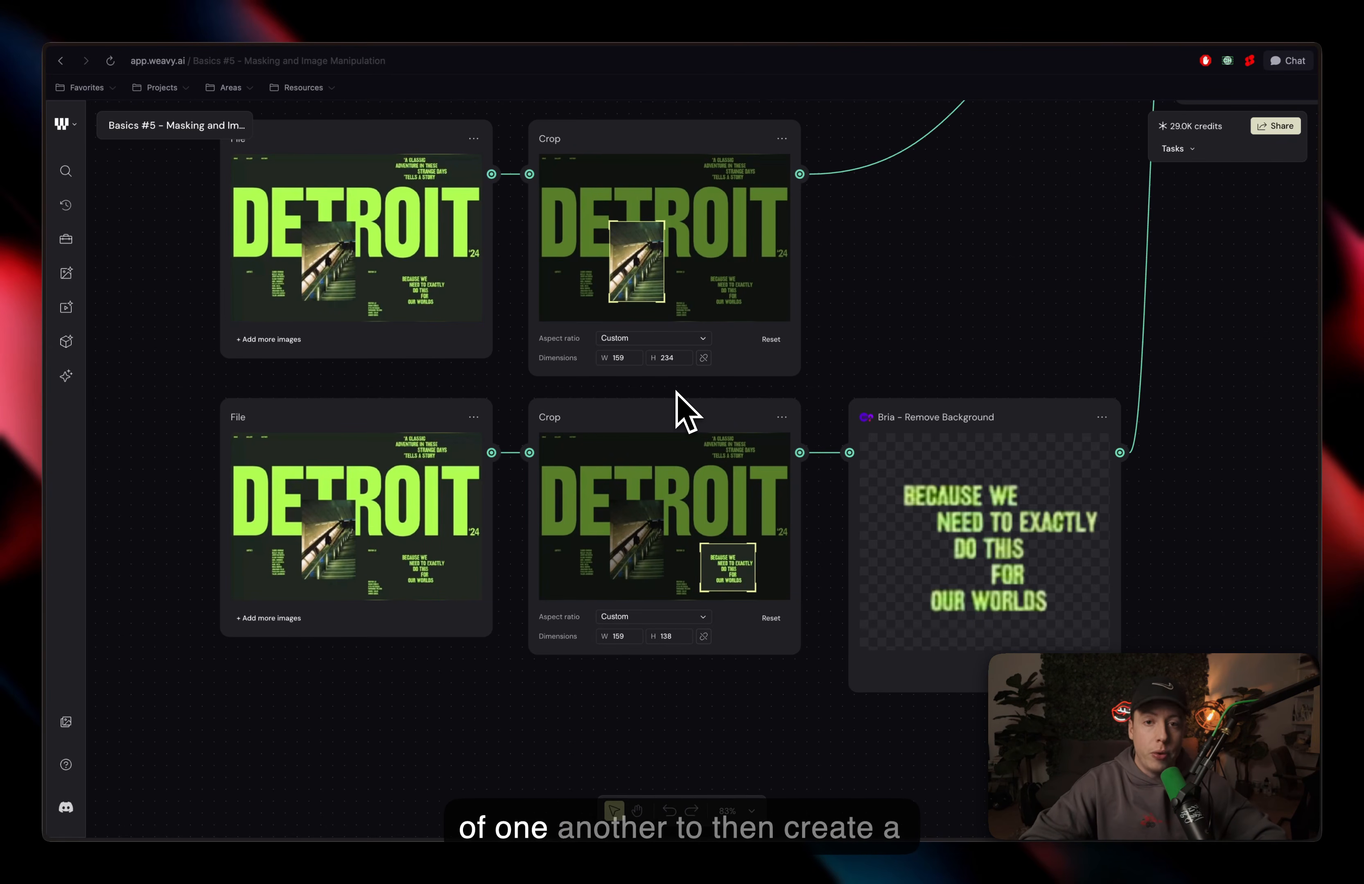
pyautogui.hscroll(-5, 677, 392)
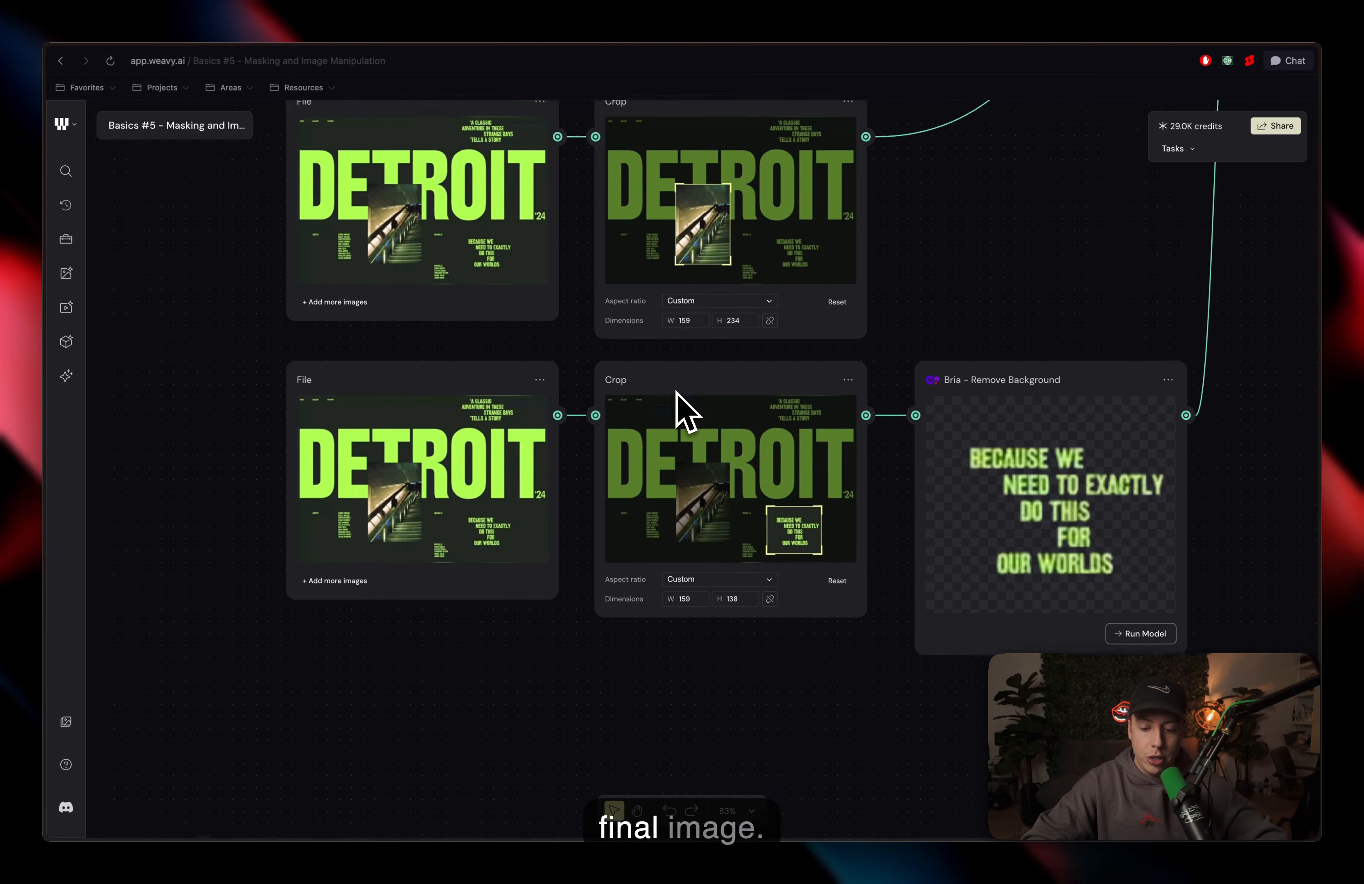
pyautogui.scroll(2, 691, 551)
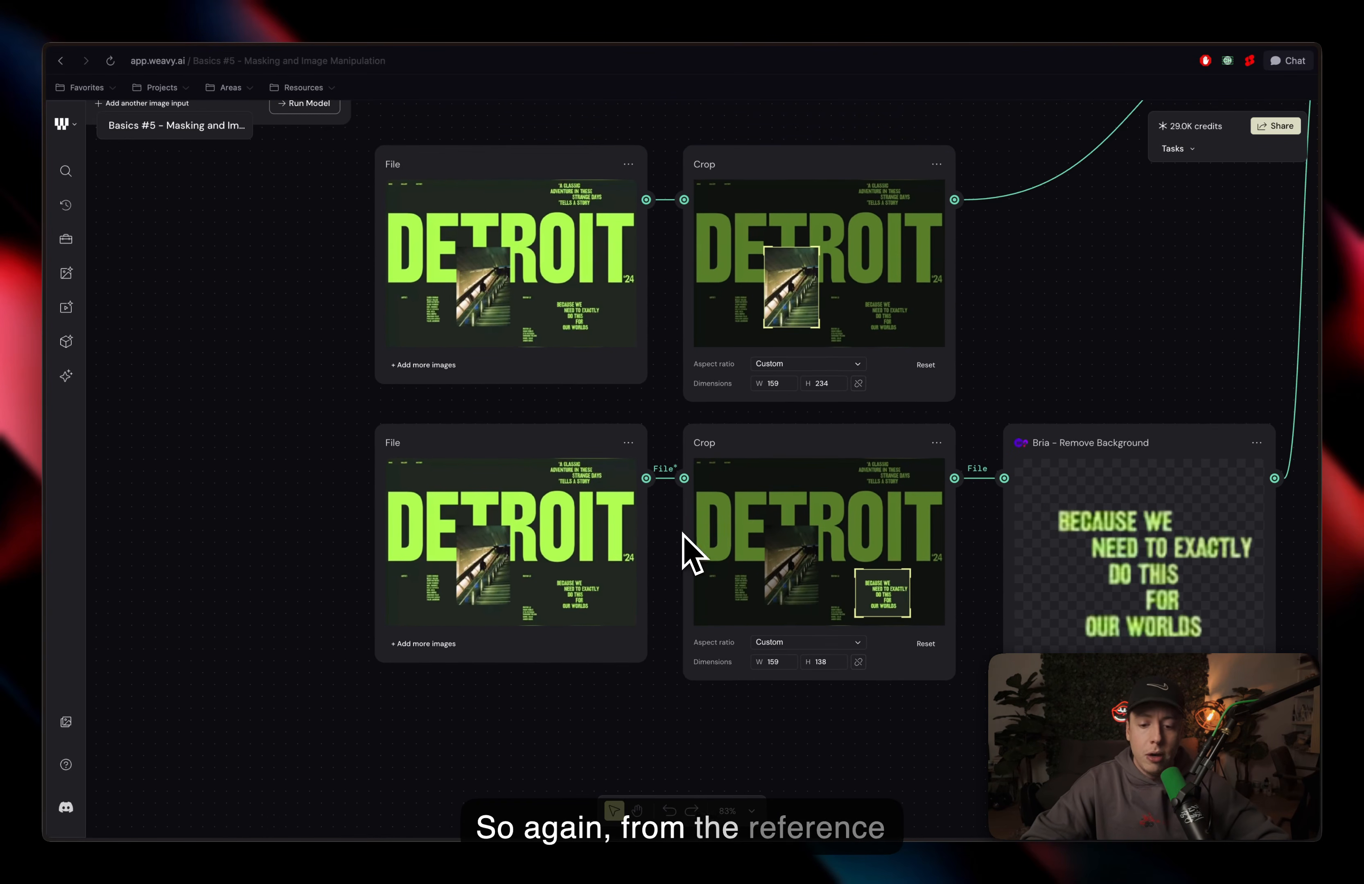
pyautogui.scroll(3, 704, 417)
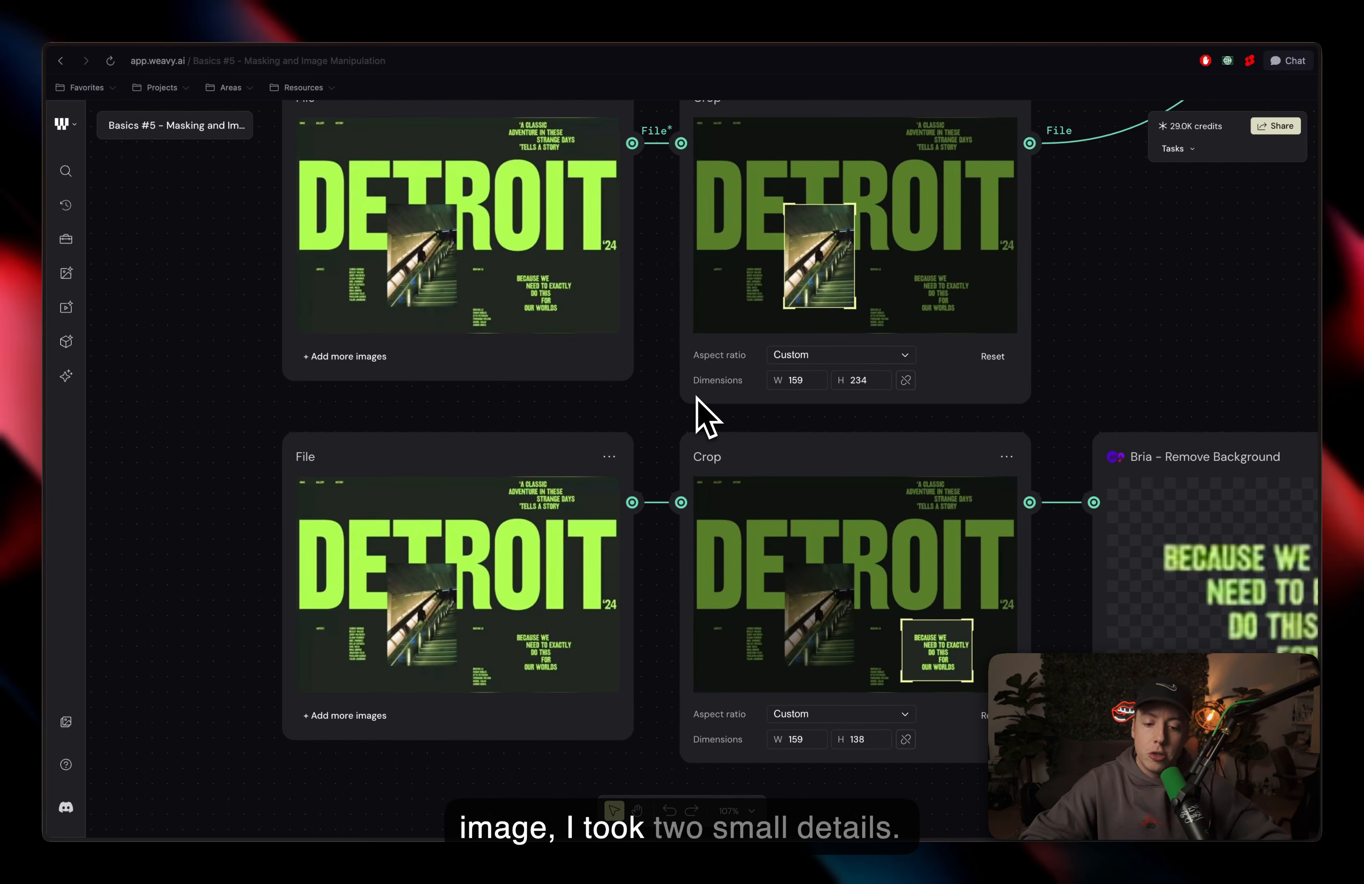
pyautogui.scroll(2, 705, 416)
pyautogui.hscroll(2, 705, 417)
pyautogui.scroll(-2, 696, 411)
pyautogui.hscroll(2, 697, 411)
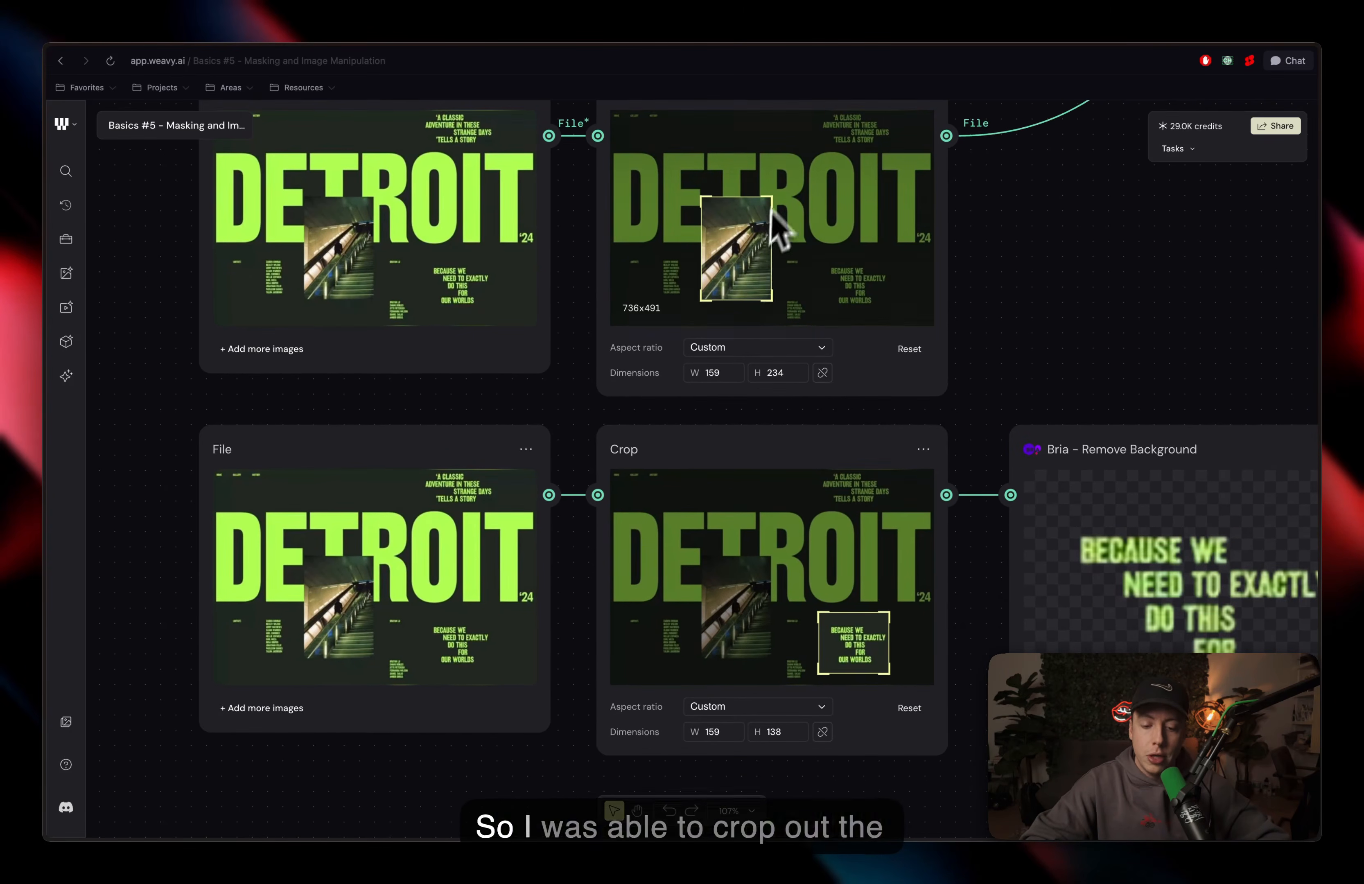
pyautogui.scroll(5, 770, 220)
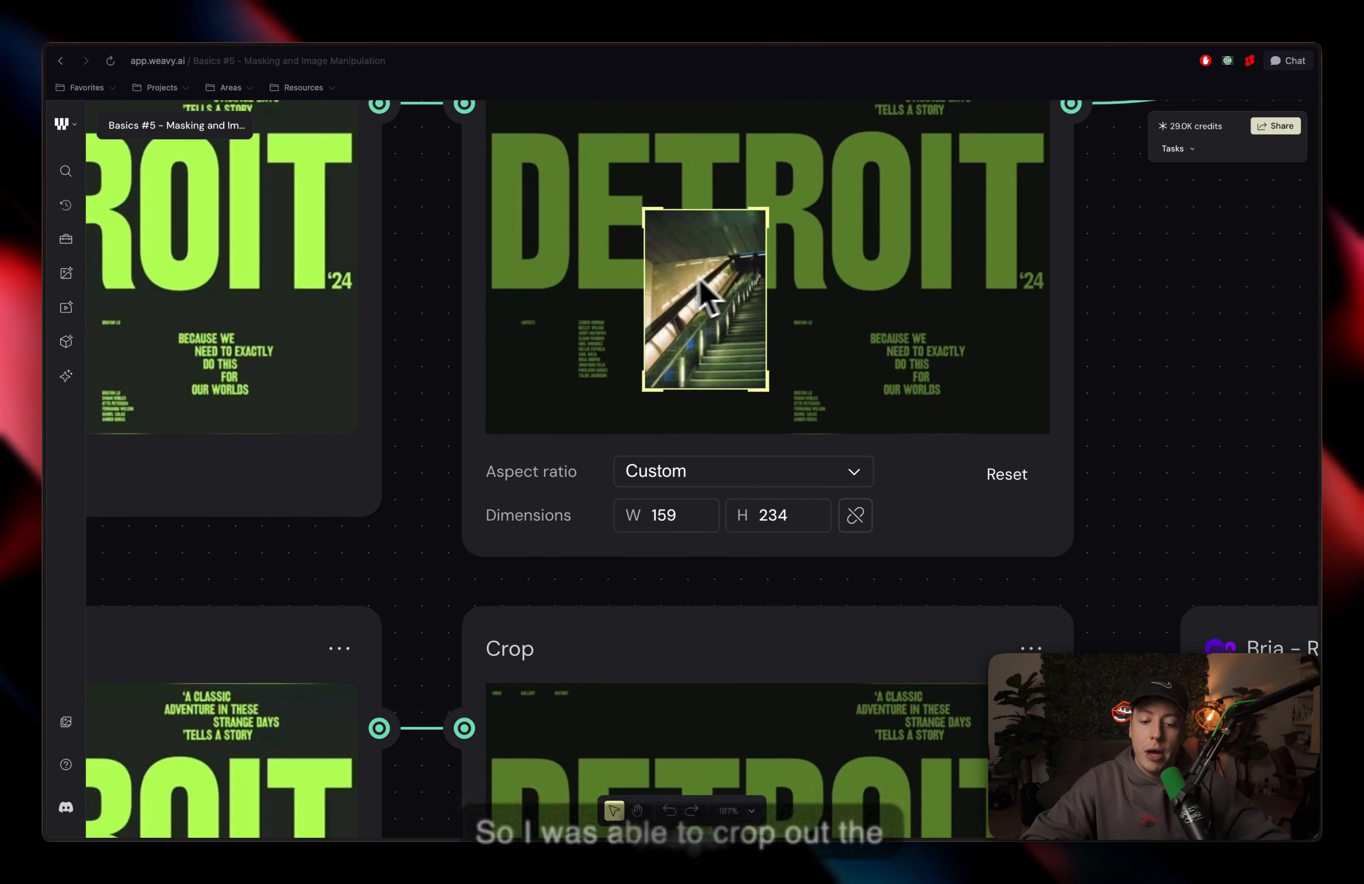
pyautogui.scroll(-5, 676, 300)
pyautogui.hscroll(2, 676, 300)
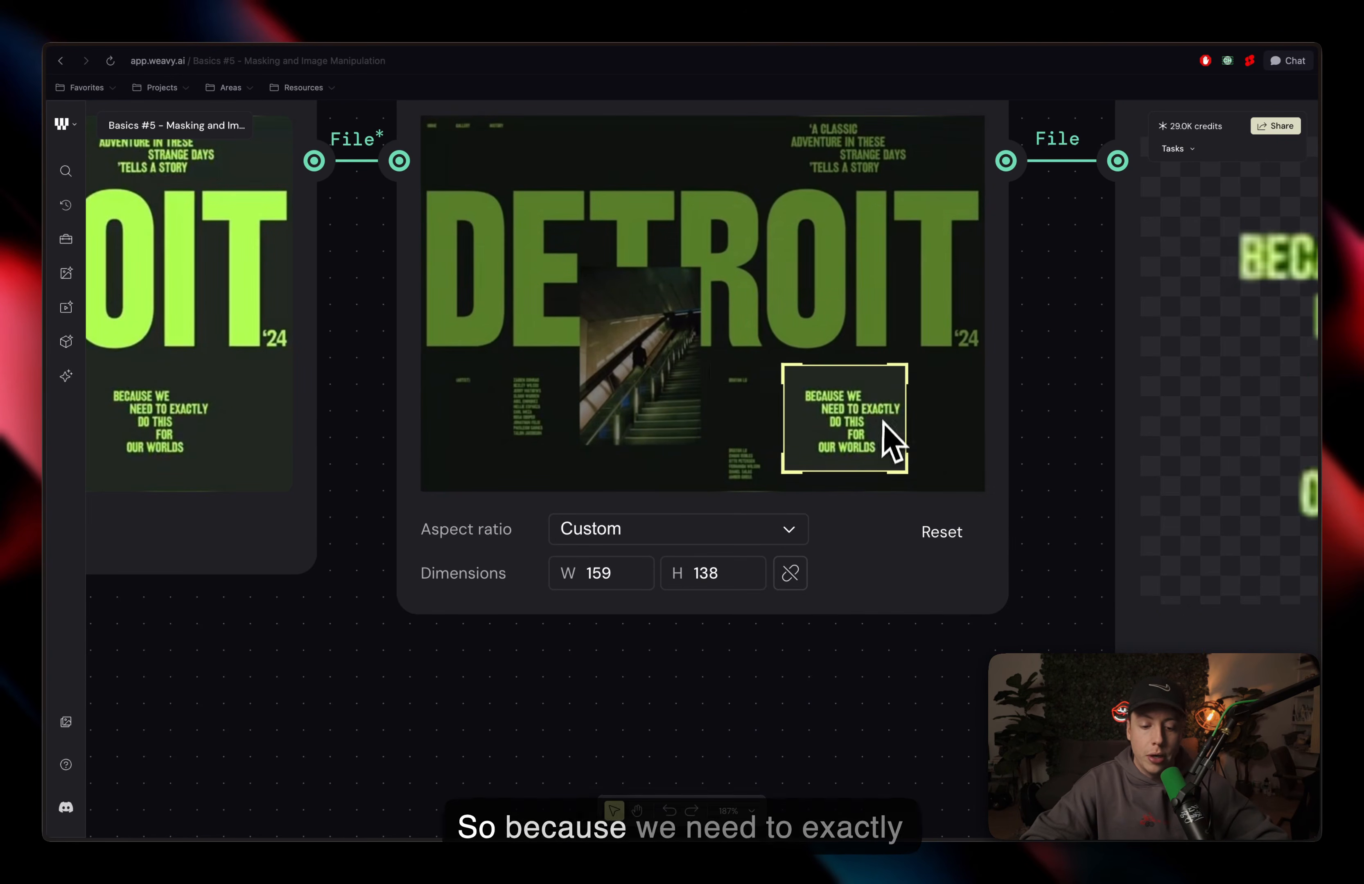
# - Inspect the cropped text block and its isolated version in the Bria - Remove Background node
pyautogui.hscroll(2, 886, 435)
pyautogui.scroll(-1, 886, 435)
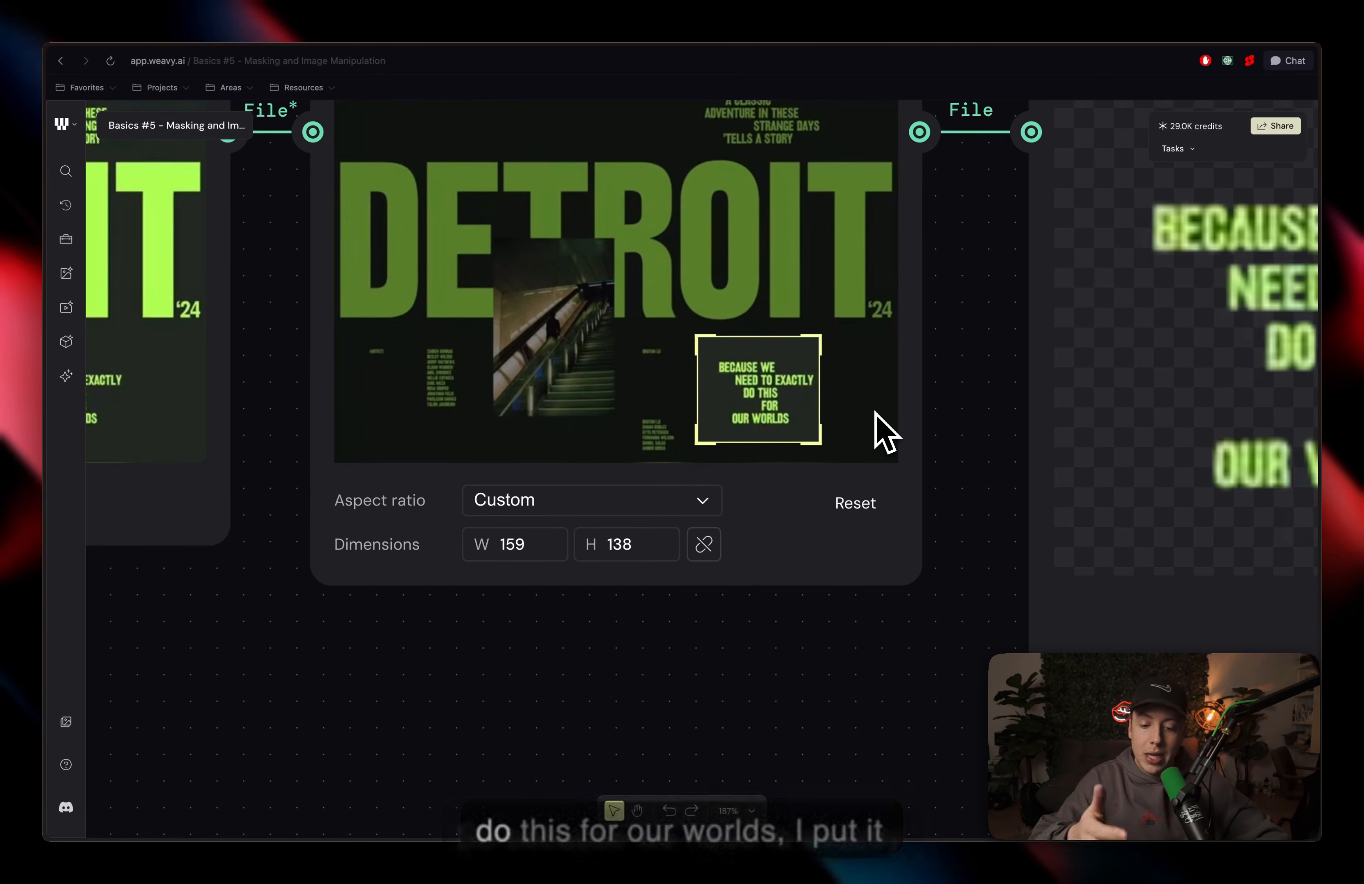
pyautogui.scroll(-5, 885, 435)
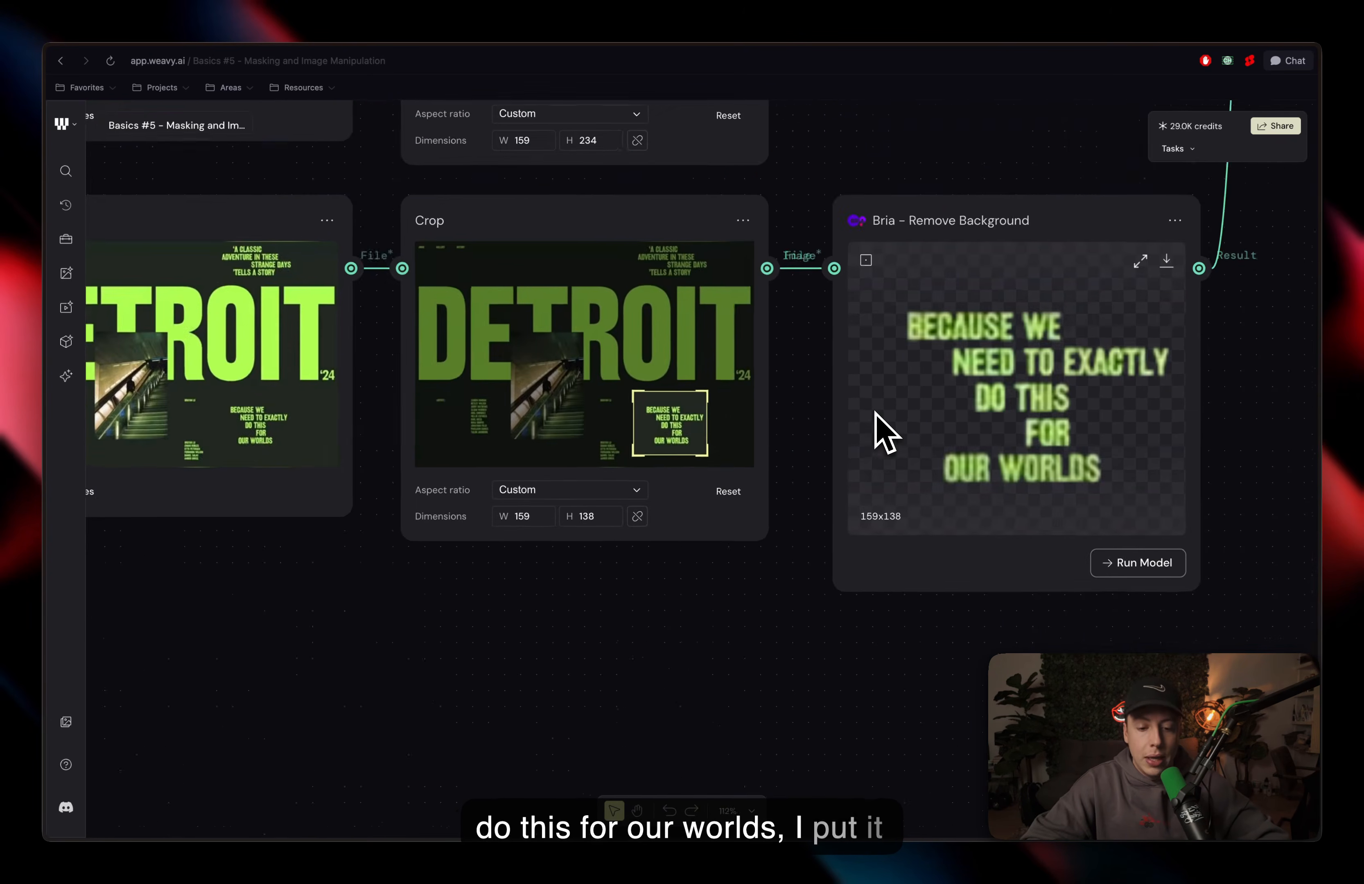
pyautogui.scroll(2, 886, 435)
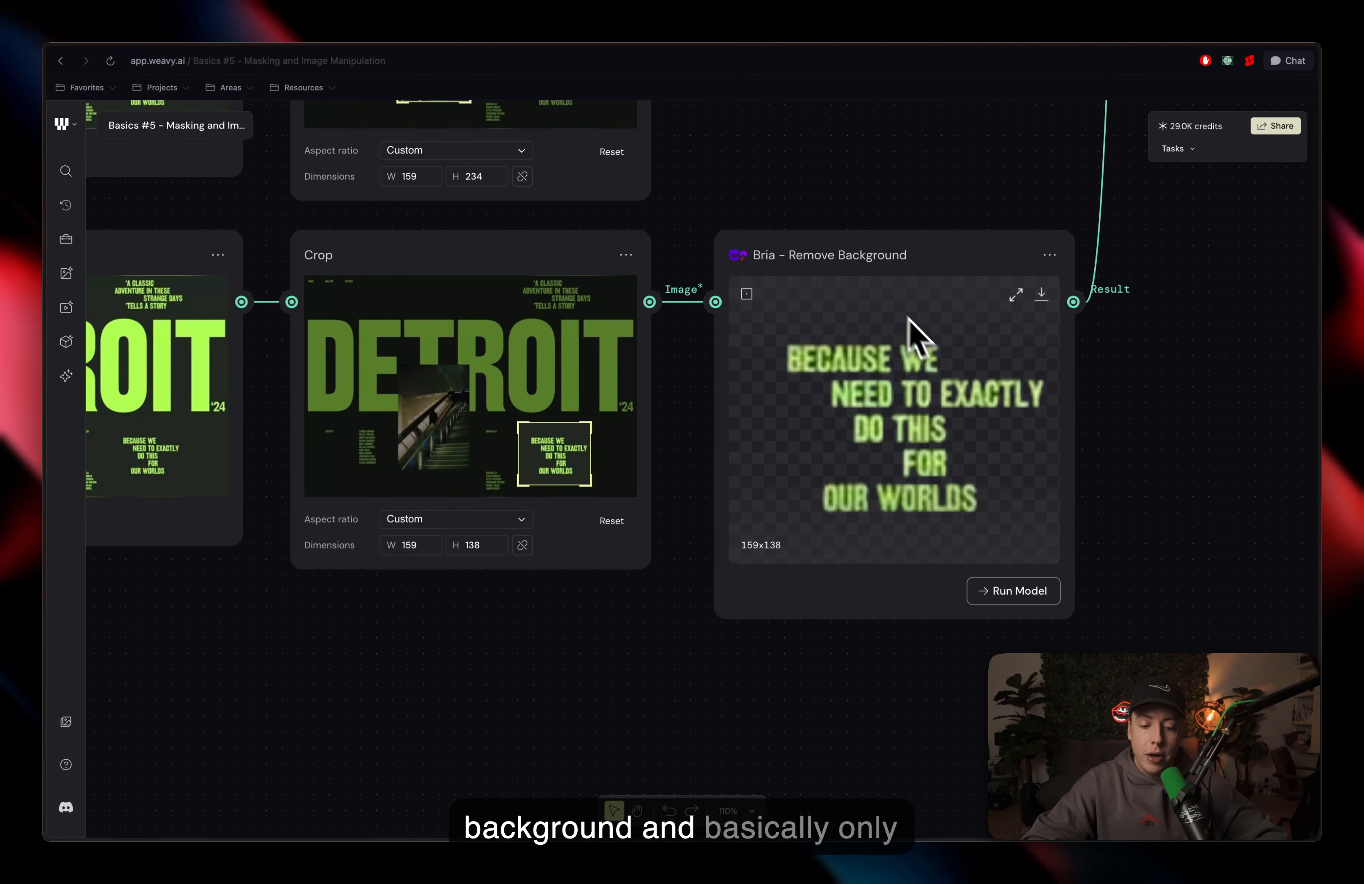
pyautogui.hscroll(3, 873, 220)
pyautogui.scroll(-1, 873, 219)
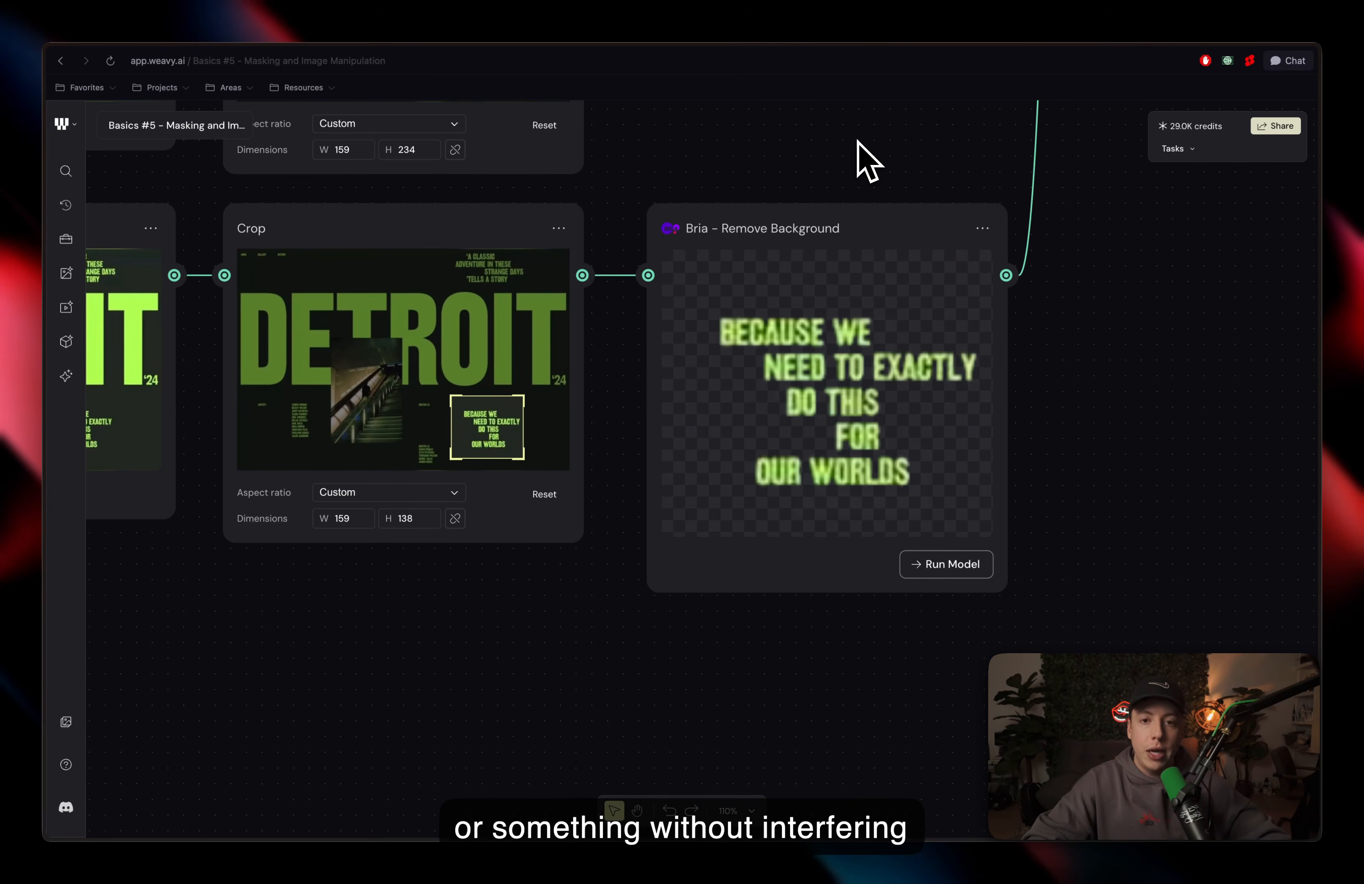
pyautogui.scroll(-4, 856, 140)
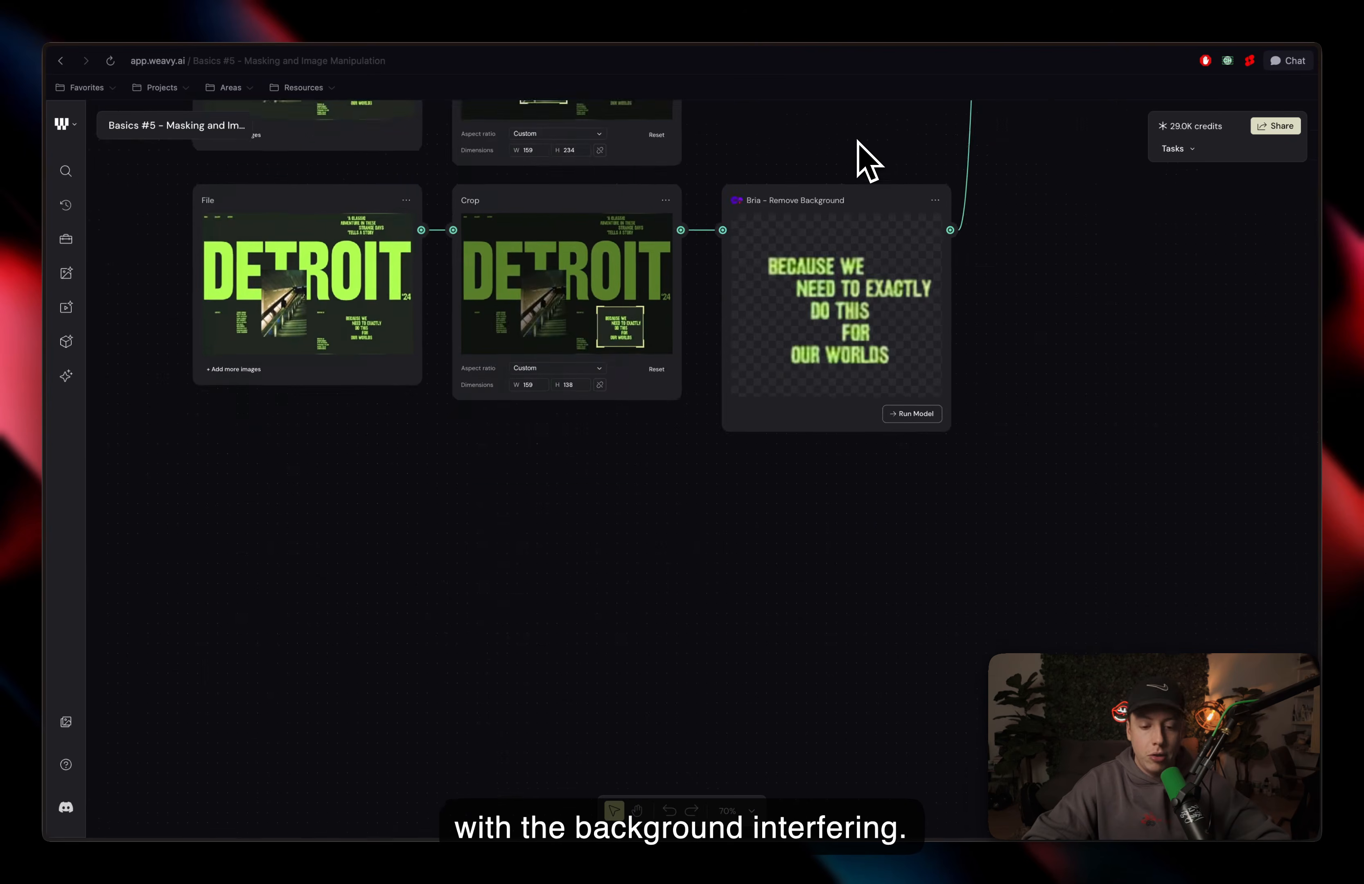
# - Open the Compositor node with the combined DELEGATE image for editing
pyautogui.scroll(6, 856, 140)
pyautogui.hscroll(5, 856, 140)
pyautogui.scroll(1, 856, 204)
pyautogui.scroll(5, 858, 203)
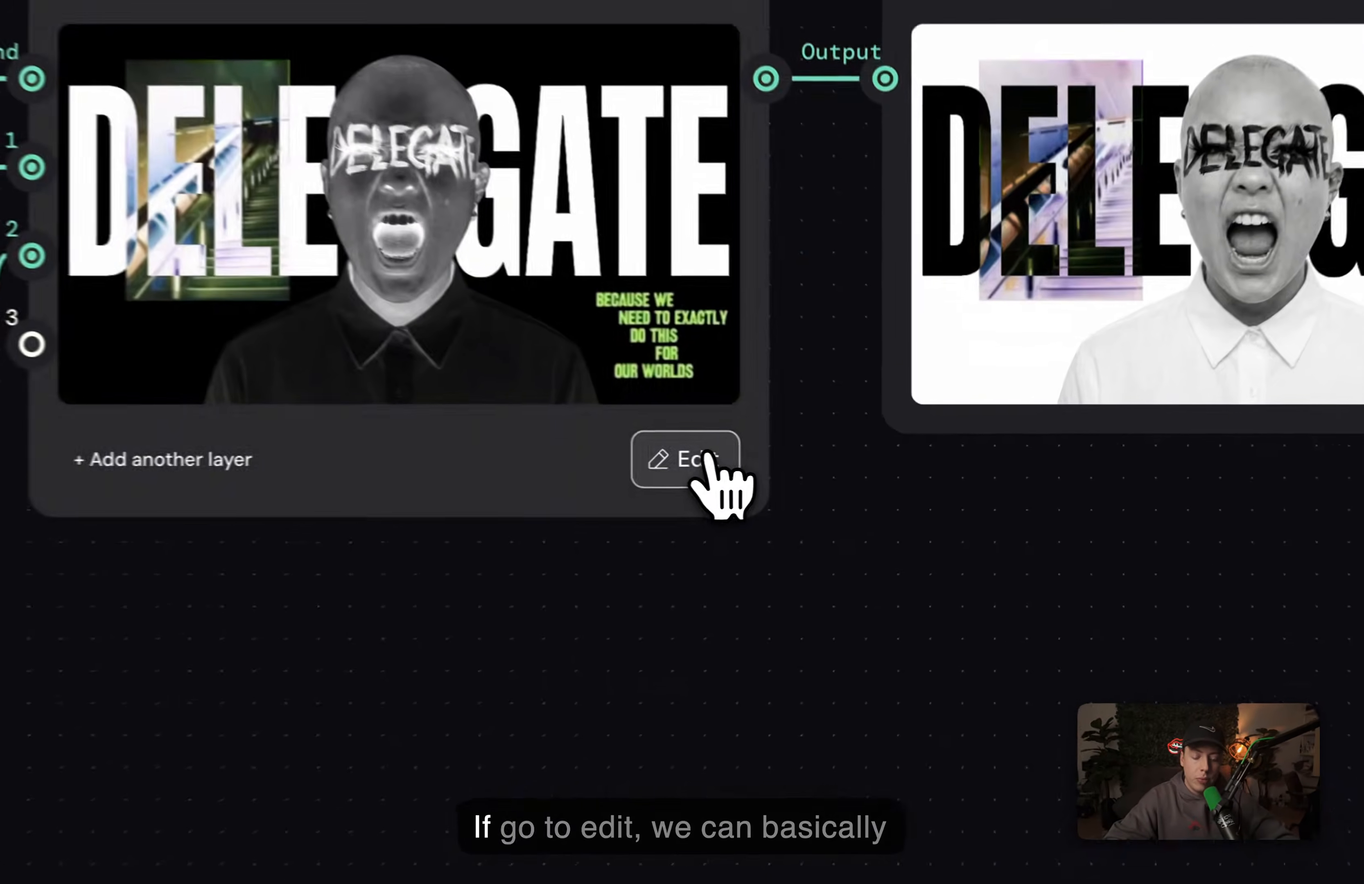
pyautogui.click(856, 466)
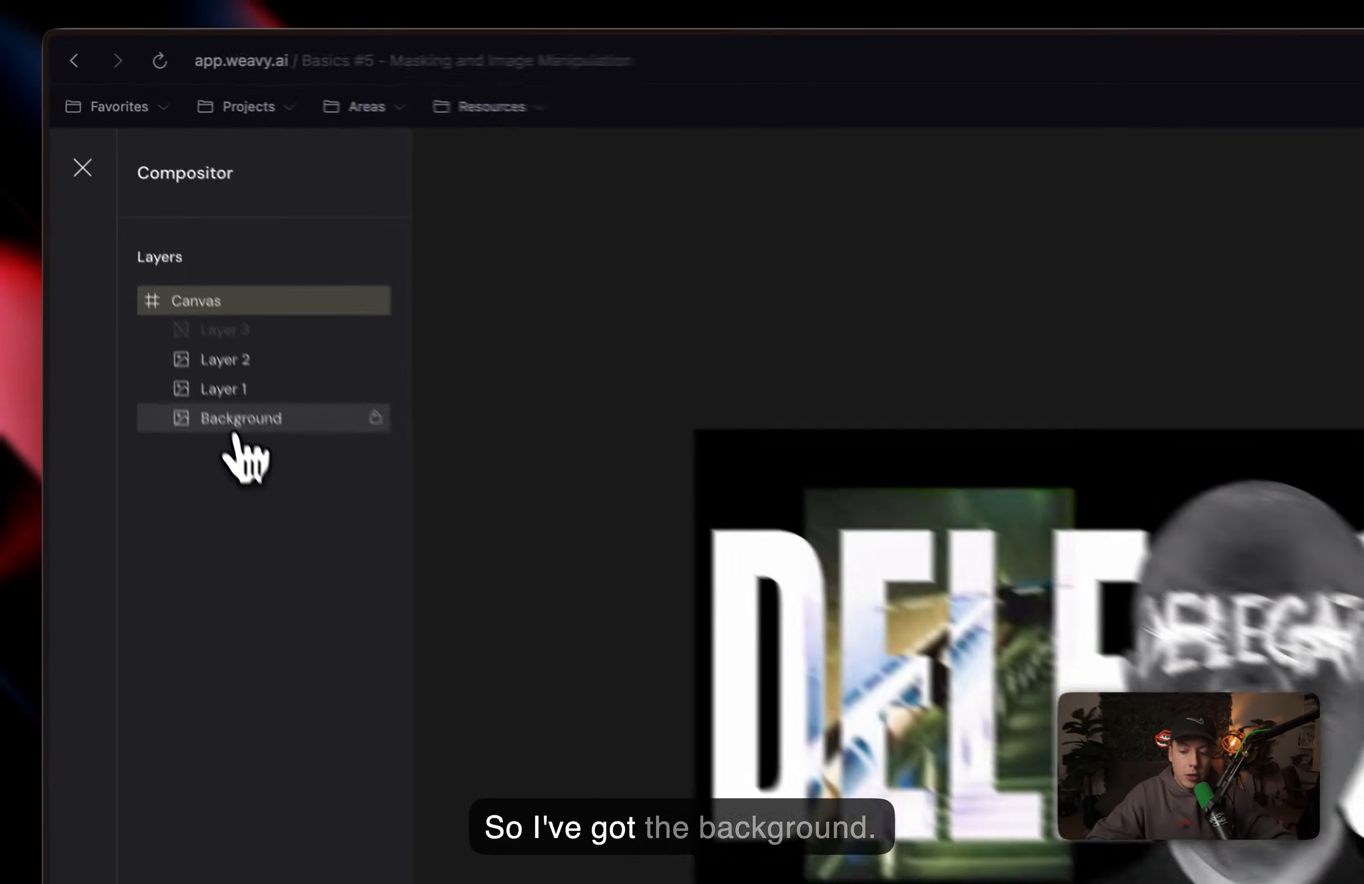
# - Check the Background, Layer 1 and Layer 2 entries in the Compositor's layer stack
pyautogui.click(159, 269)
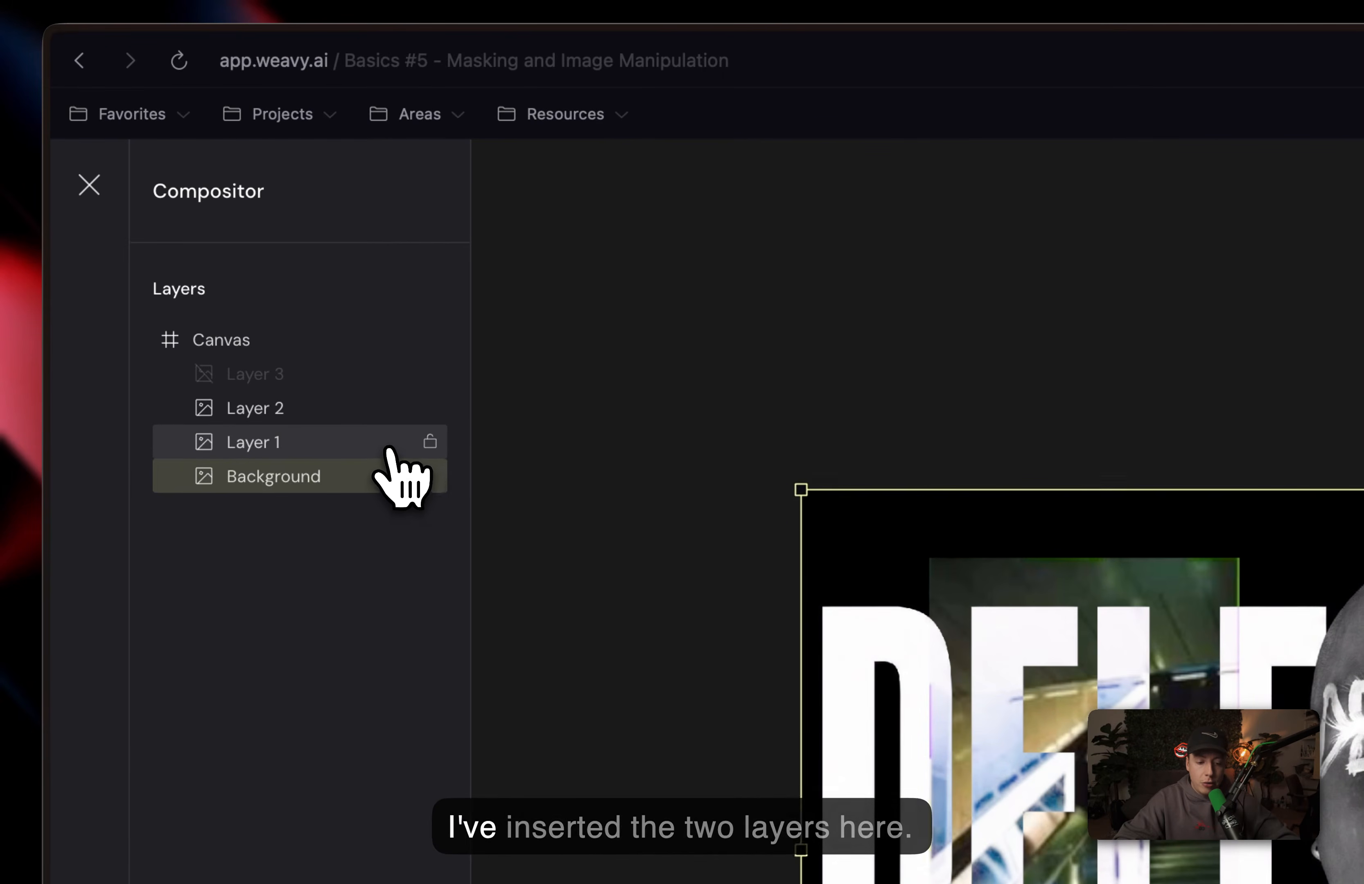
pyautogui.click(379, 445)
pyautogui.click(301, 415)
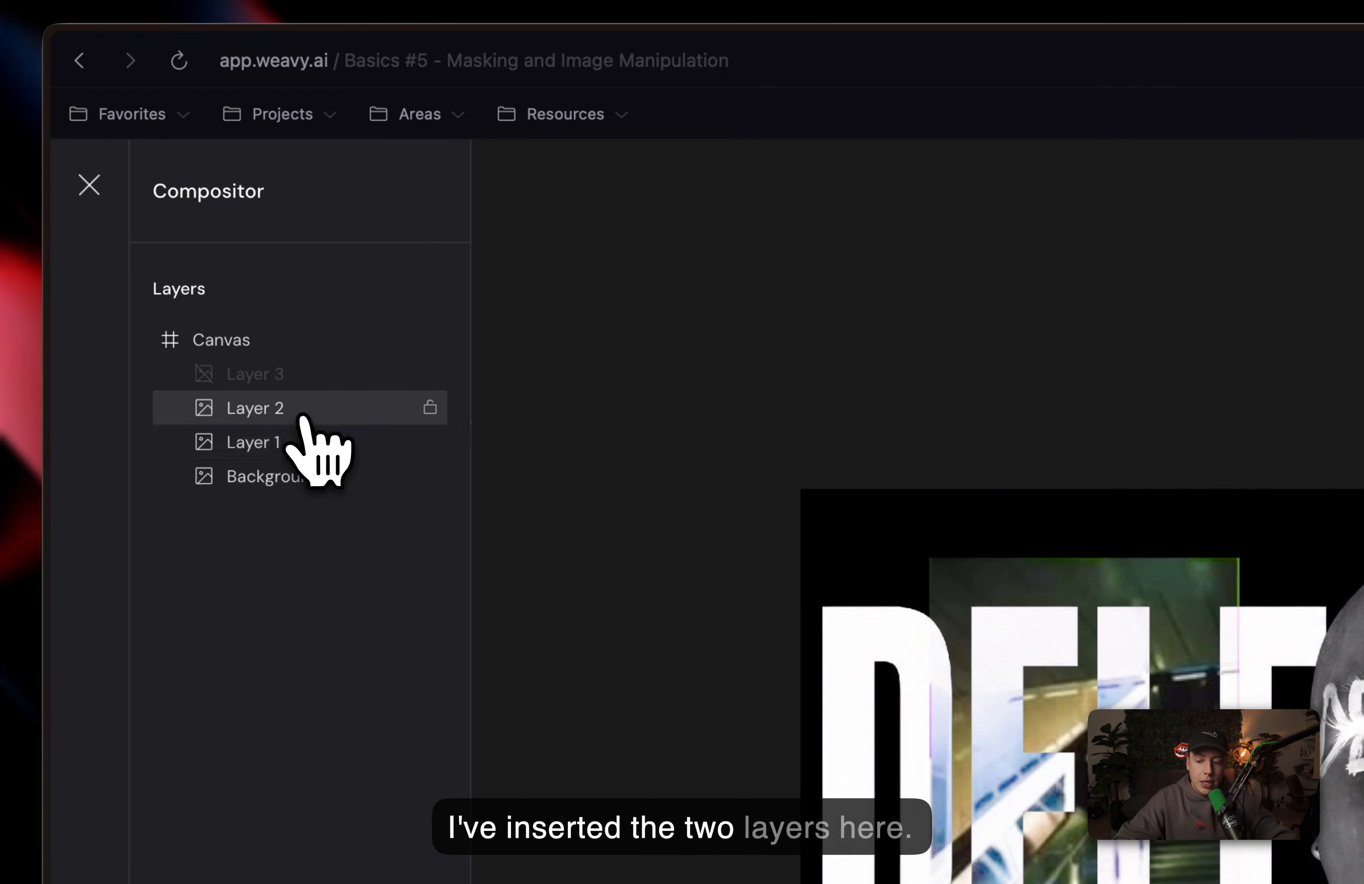
pyautogui.click(317, 449)
pyautogui.click(310, 414)
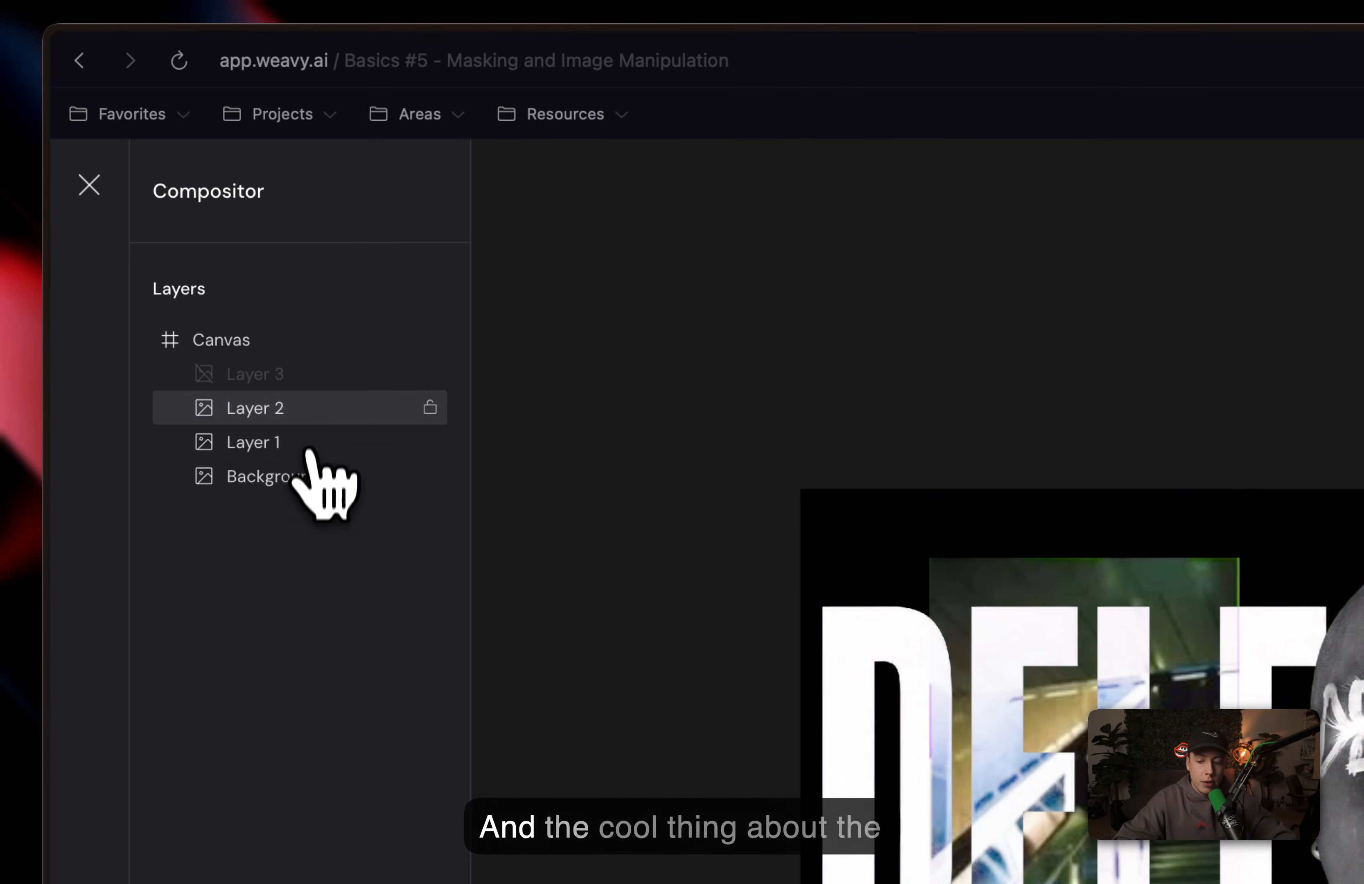
pyautogui.click(309, 468)
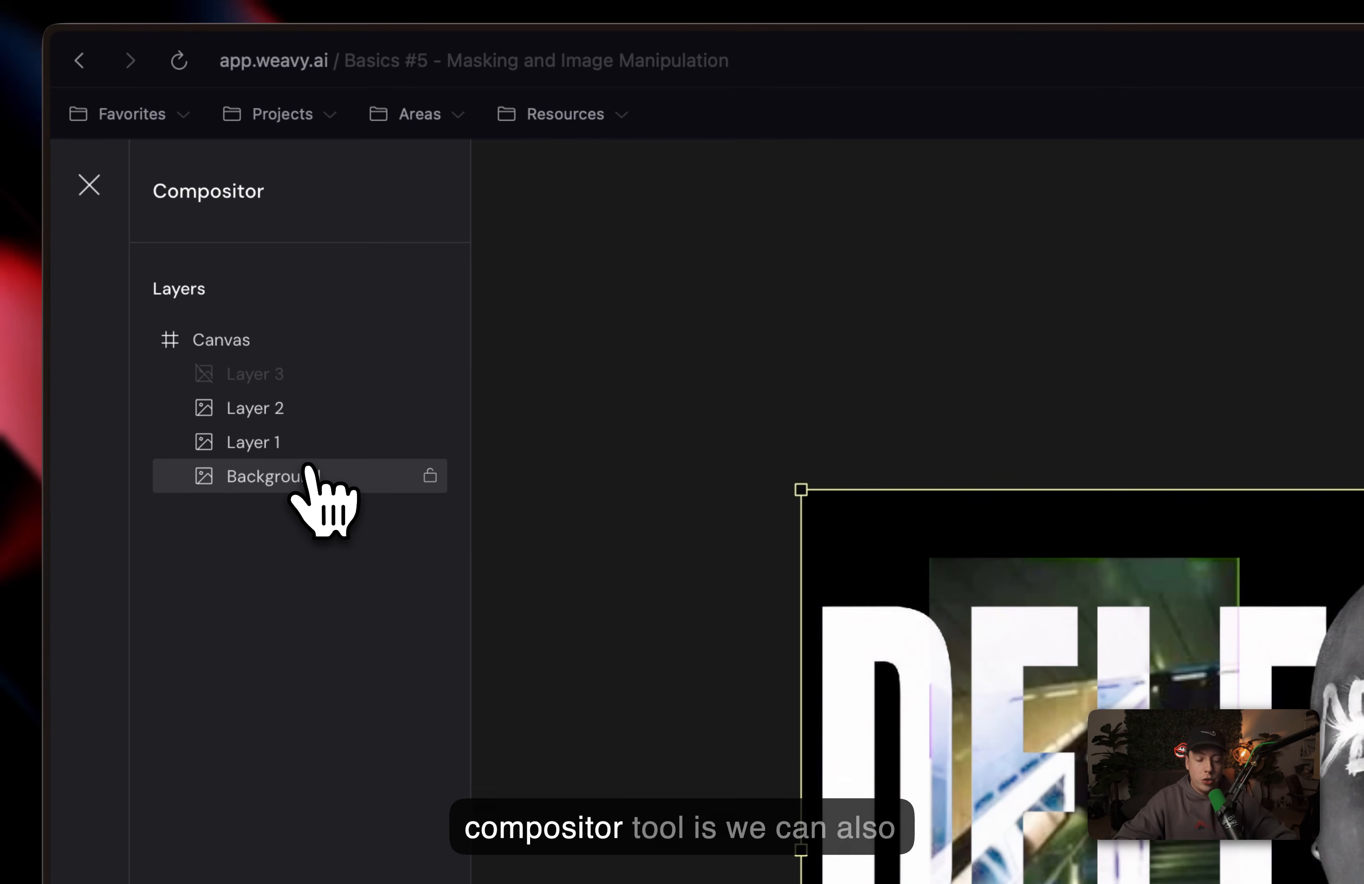
# - Try the Soft Light and Difference blend modes on Layer 1, the staircase photo, and settle on Exclusion
pyautogui.click(314, 448)
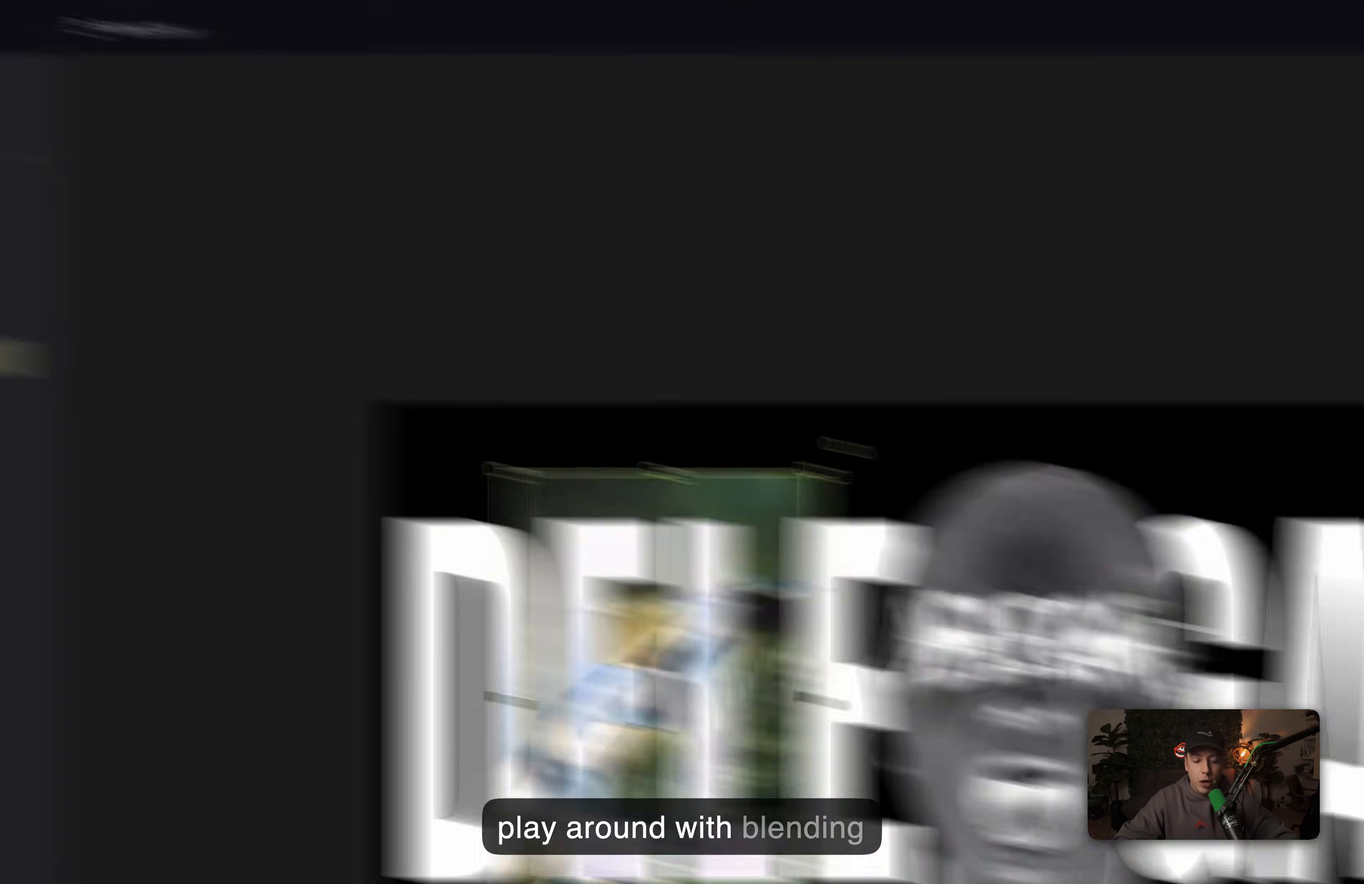
pyautogui.click(1293, 365)
pyautogui.click(1090, 508)
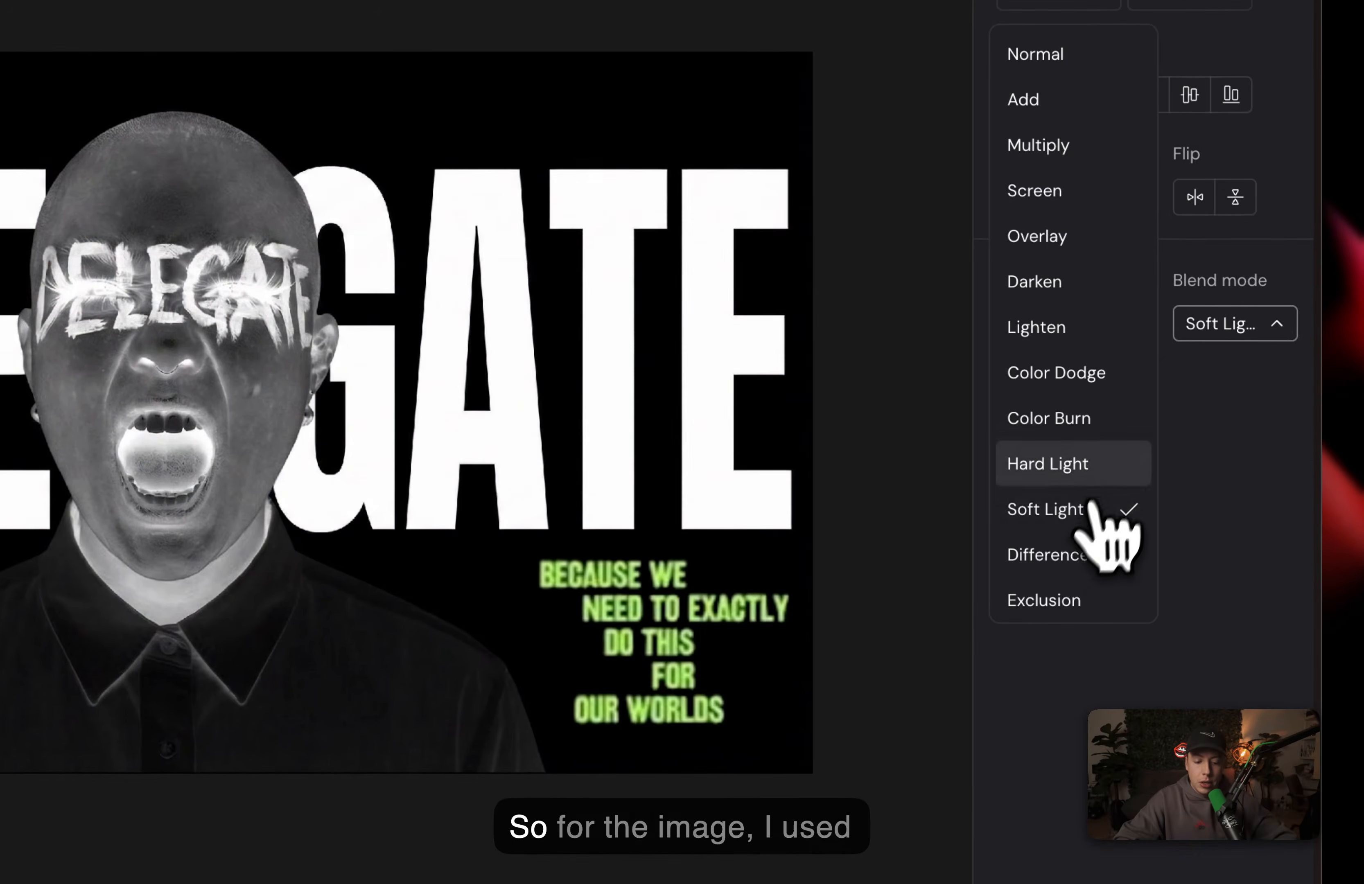
pyautogui.click(1085, 554)
pyautogui.click(1072, 600)
pyautogui.click(1068, 600)
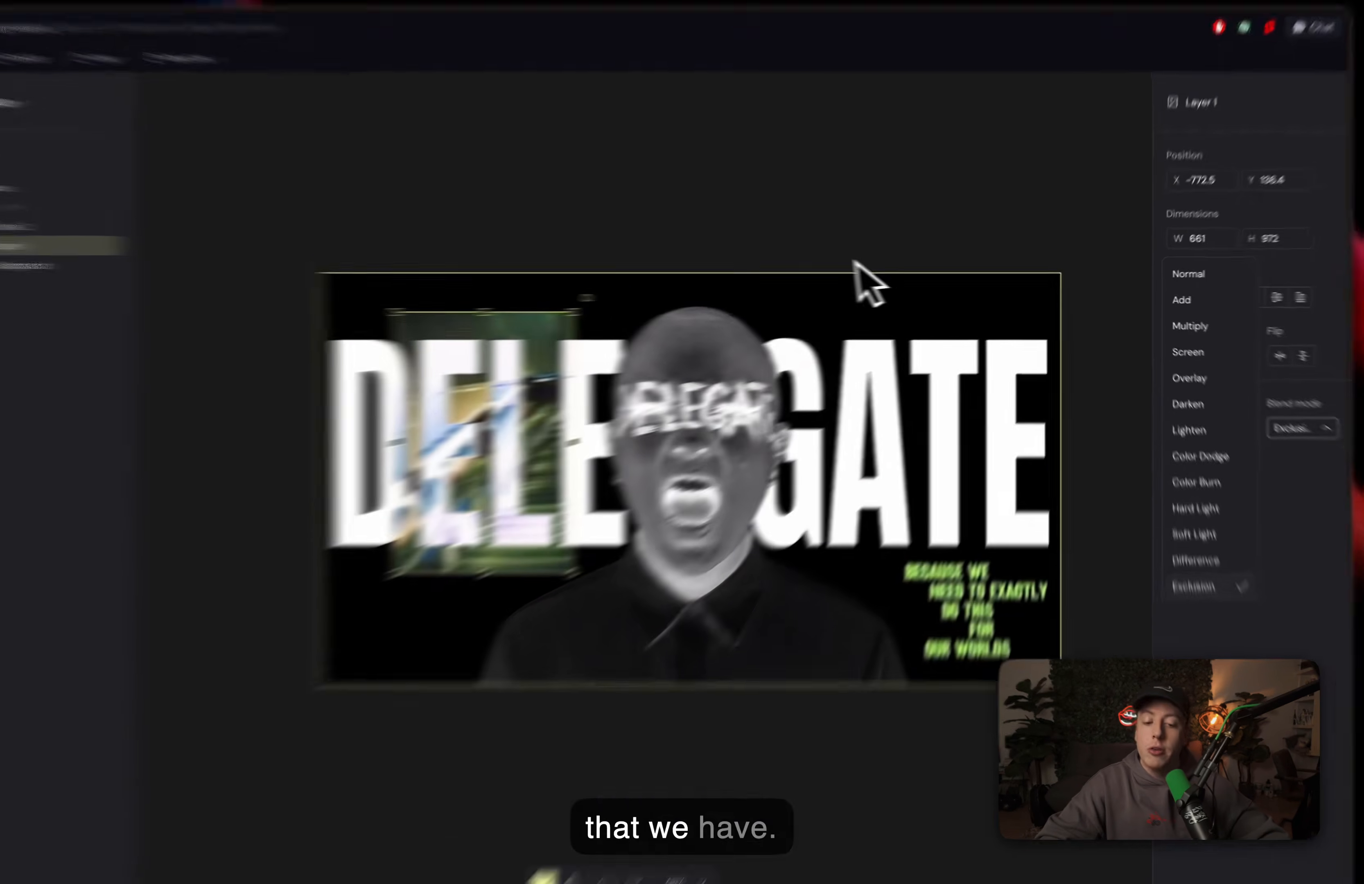
pyautogui.click(862, 232)
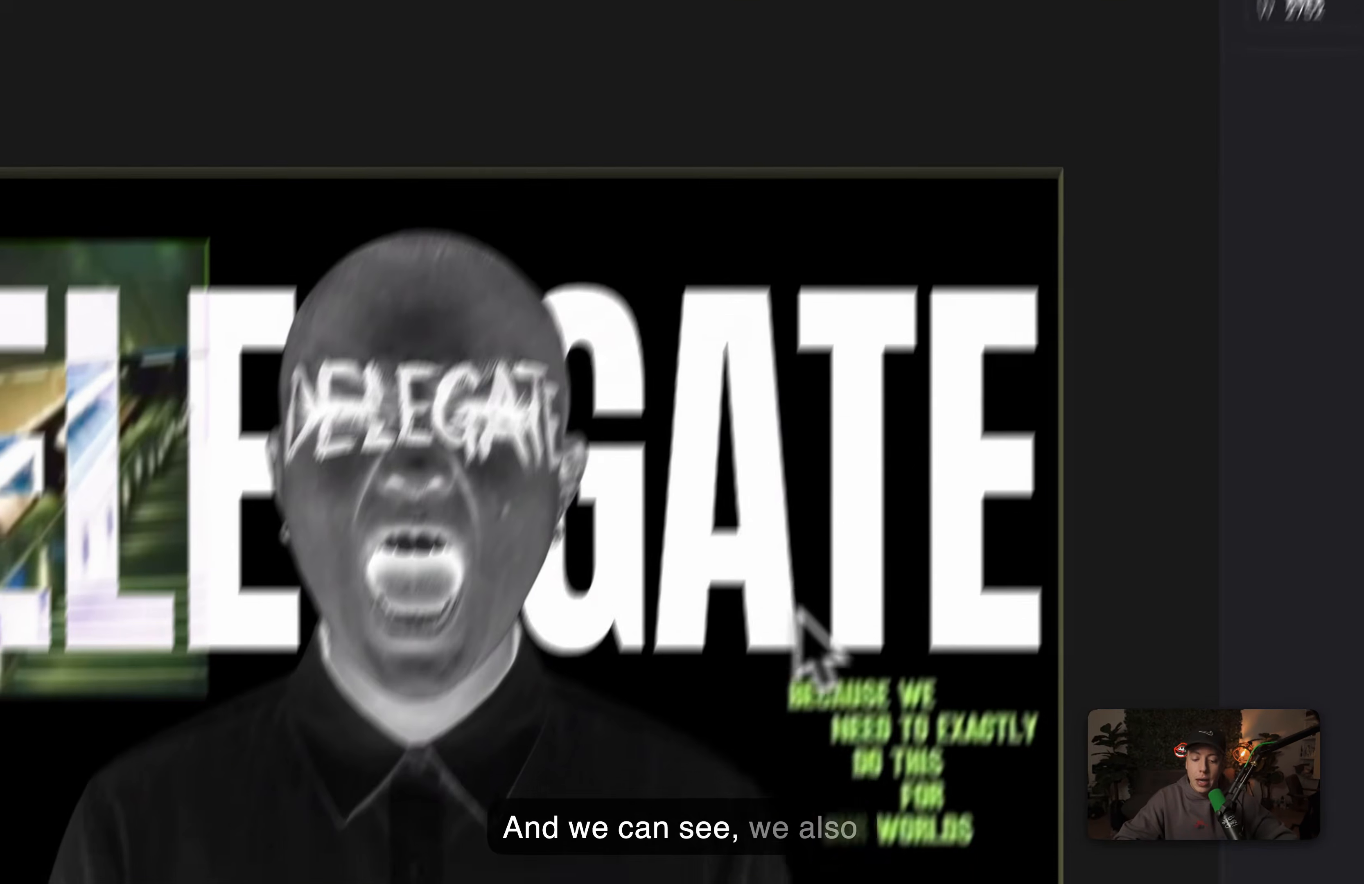
# - Try repositioning the green text block and the staircase photo on the canvas, and undo the moves
pyautogui.click(798, 824)
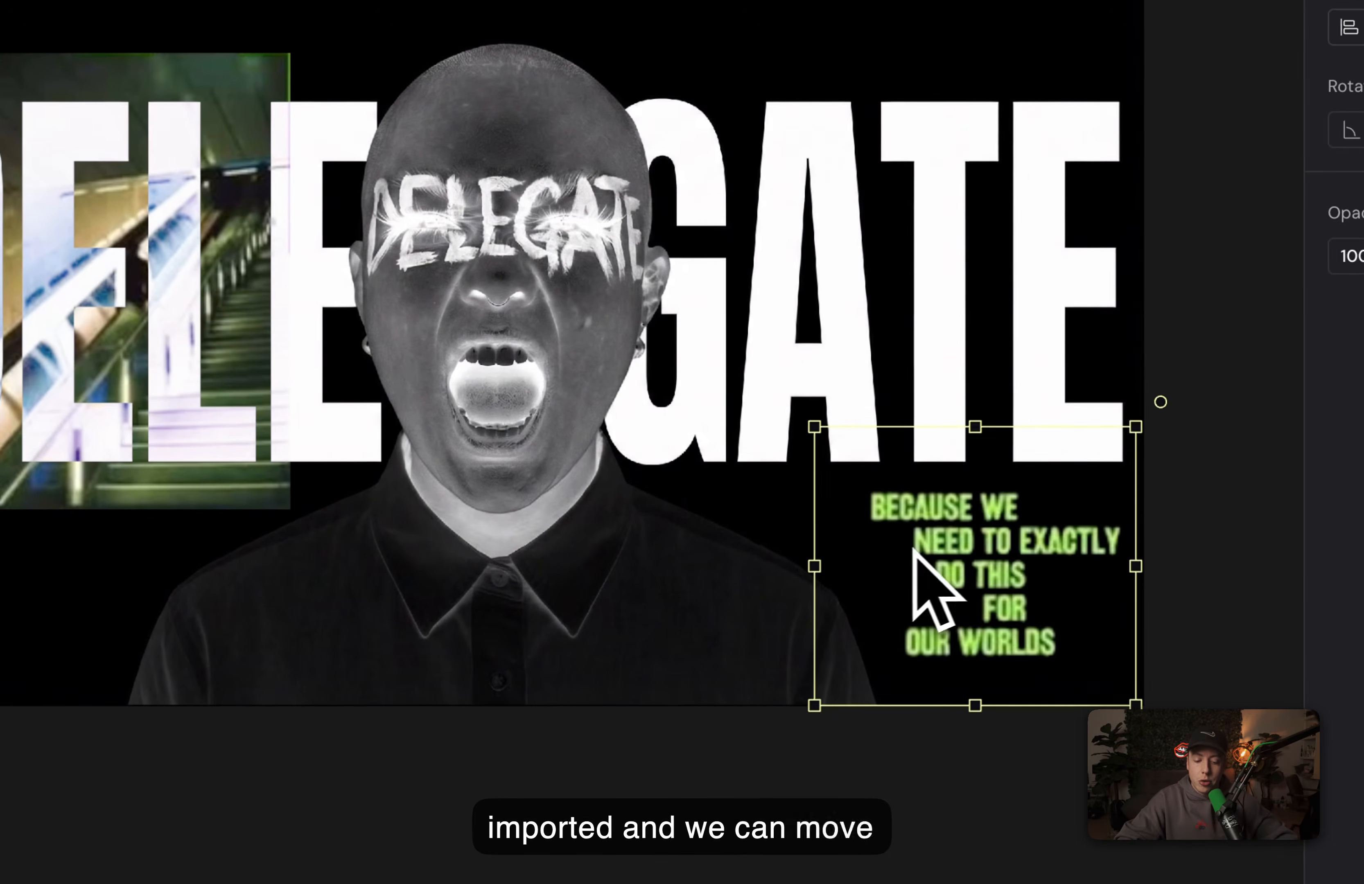
pyautogui.moveTo(907, 556); pyautogui.dragTo(808, 453)
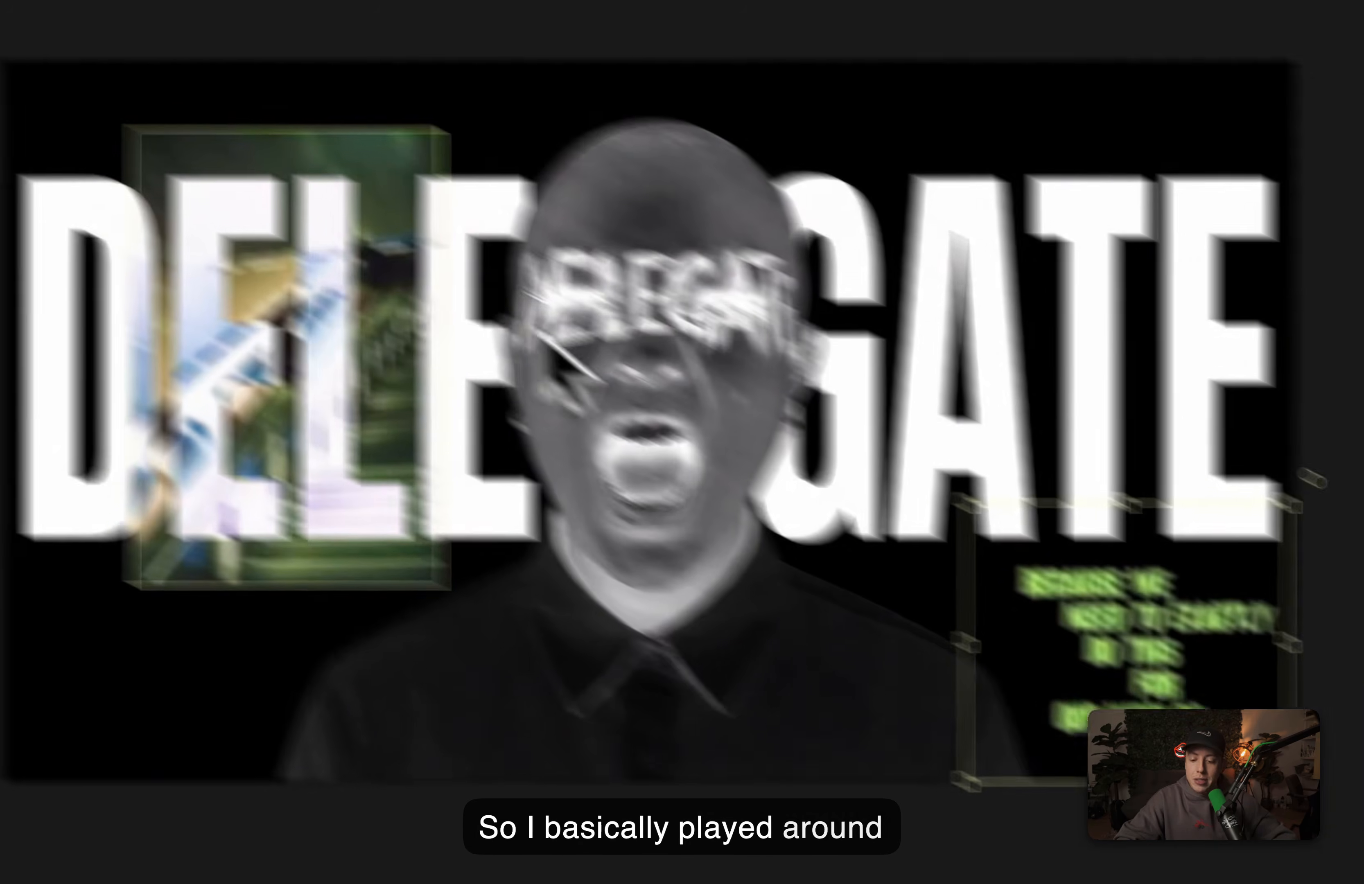
pyautogui.moveTo(183, 124); pyautogui.dragTo(184, 268)
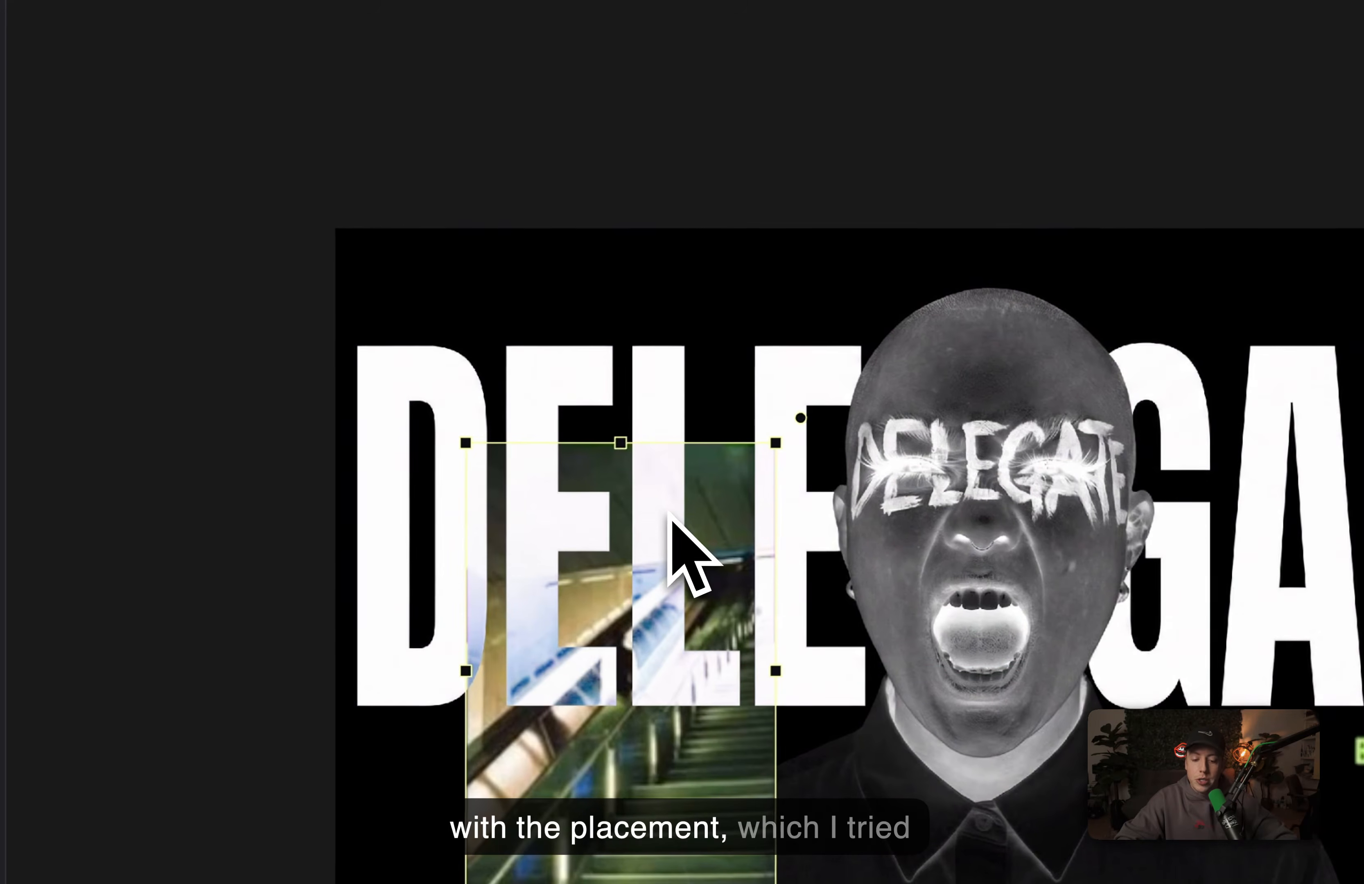
pyautogui.press('super+z')
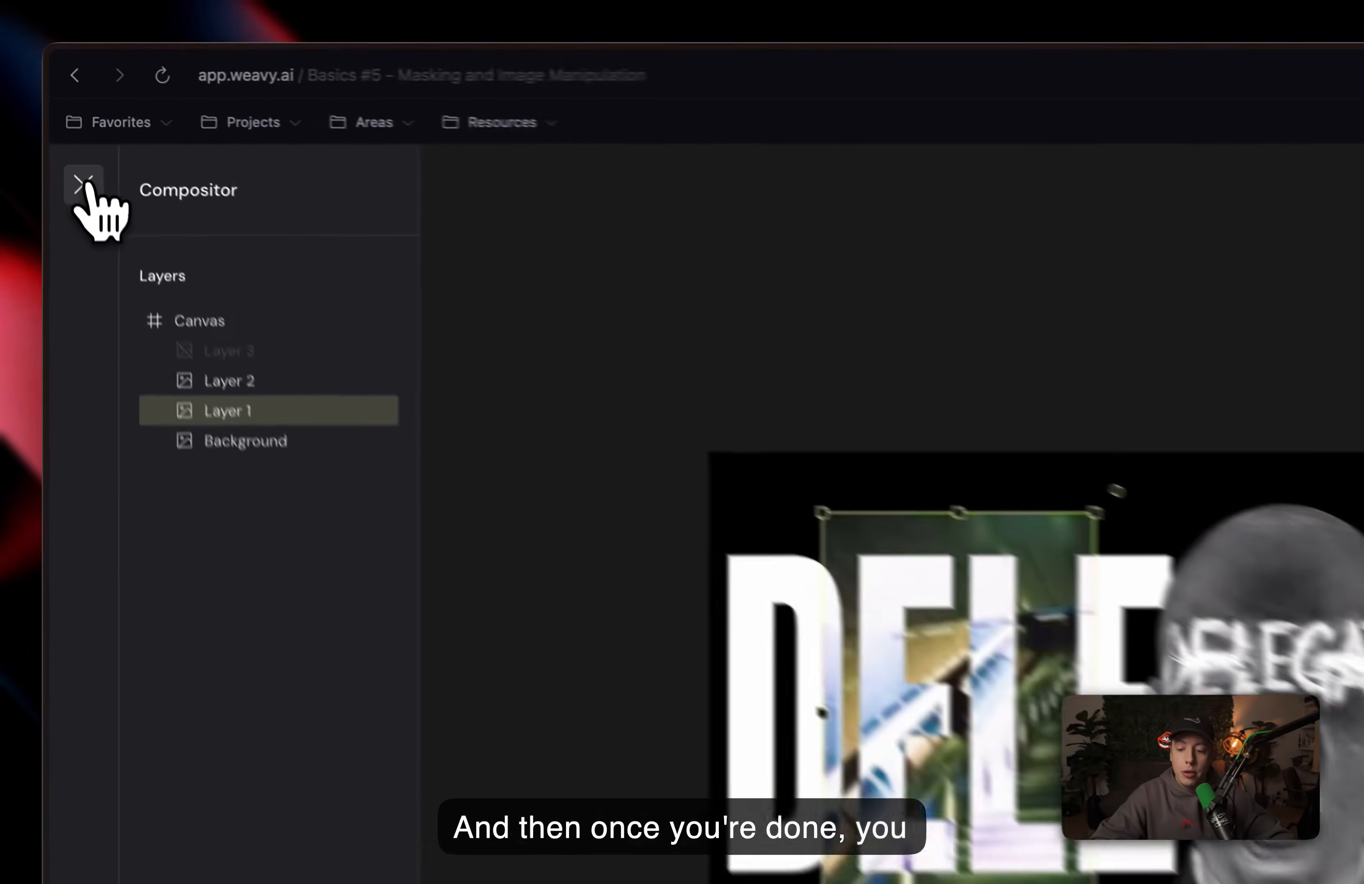
# - Close the Compositor editor and inspect the Invert node fed by the composite, along with the clean-up prompt above it
pyautogui.click(89, 204)
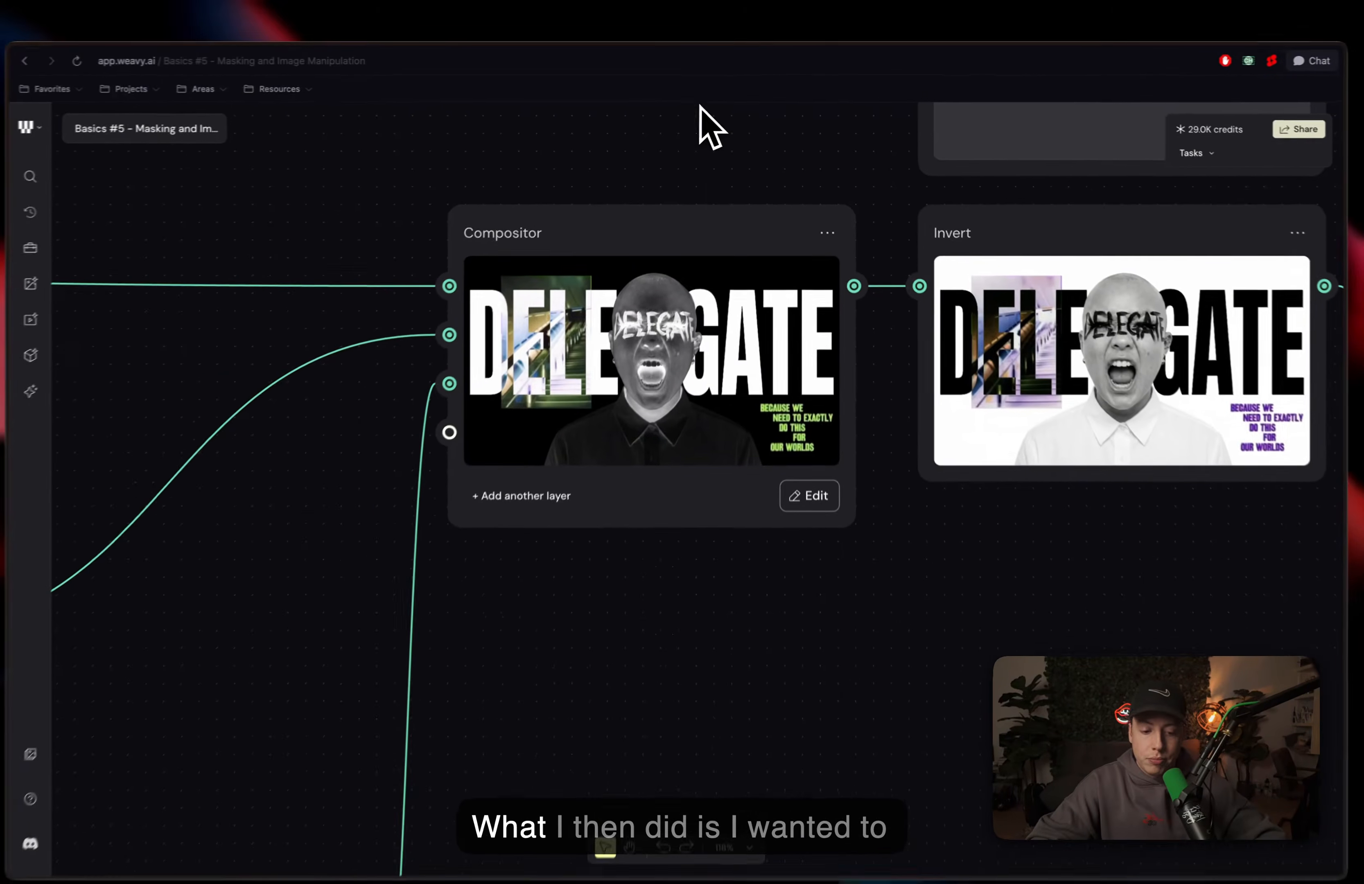
pyautogui.hscroll(4, 828, 291)
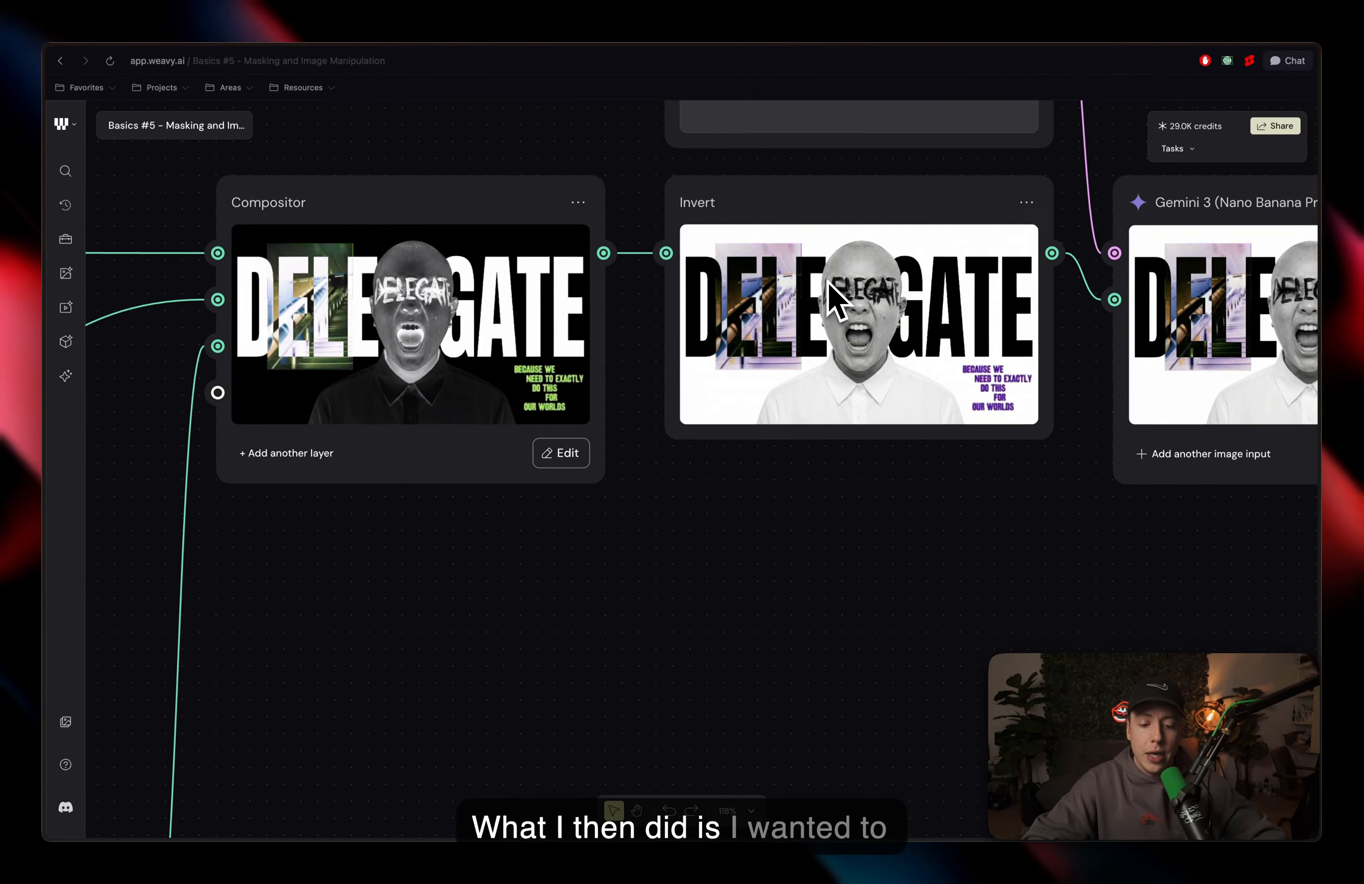
pyautogui.scroll(5, 830, 291)
pyautogui.hscroll(2, 828, 290)
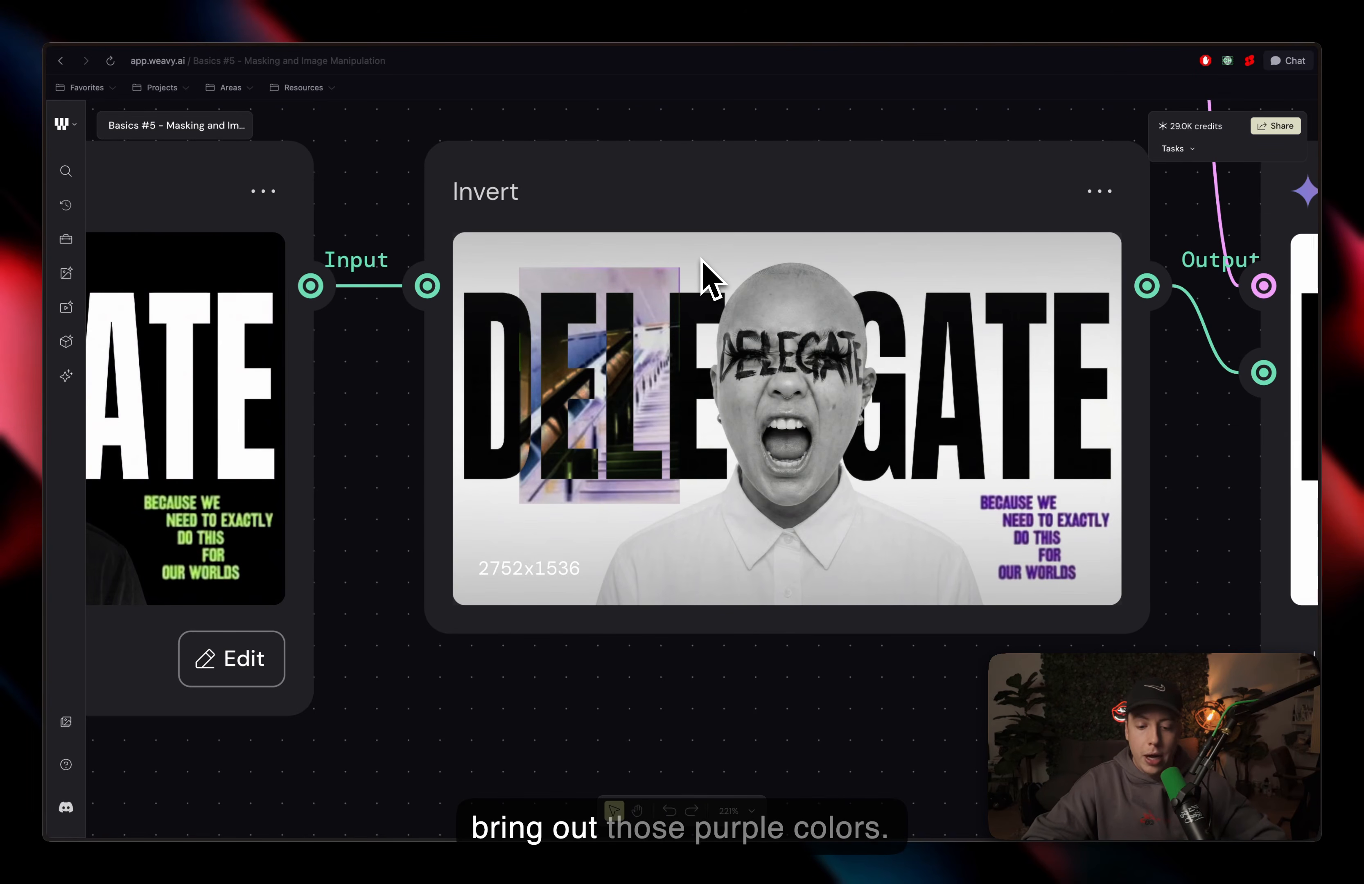
pyautogui.scroll(-5, 712, 278)
pyautogui.scroll(3, 712, 278)
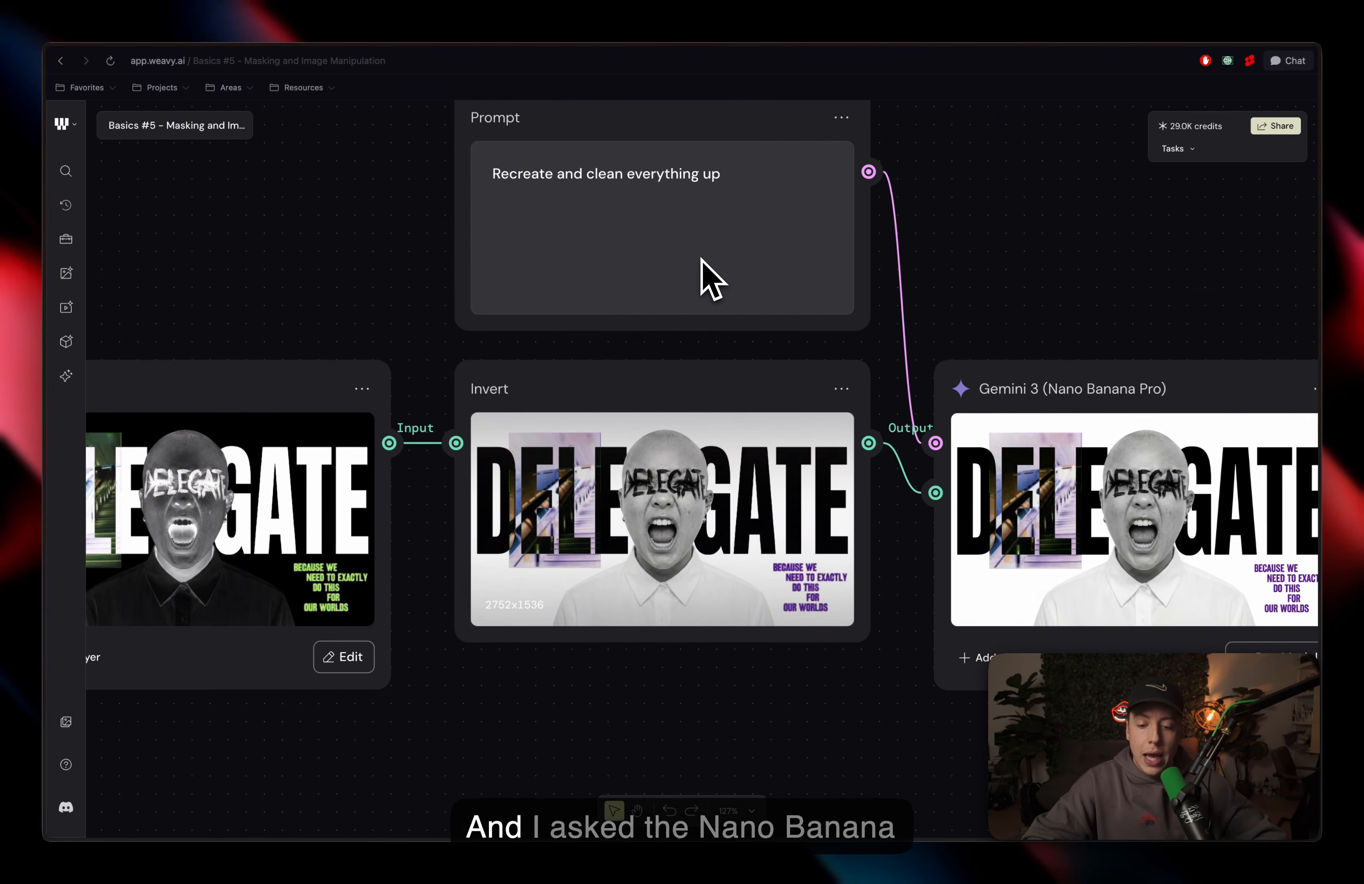
# - Compare the purple text in the Invert image with the Gemini 3 (Nano Banana Pro) result of the "Recreate and clean everything up" prompt
pyautogui.scroll(2, 712, 279)
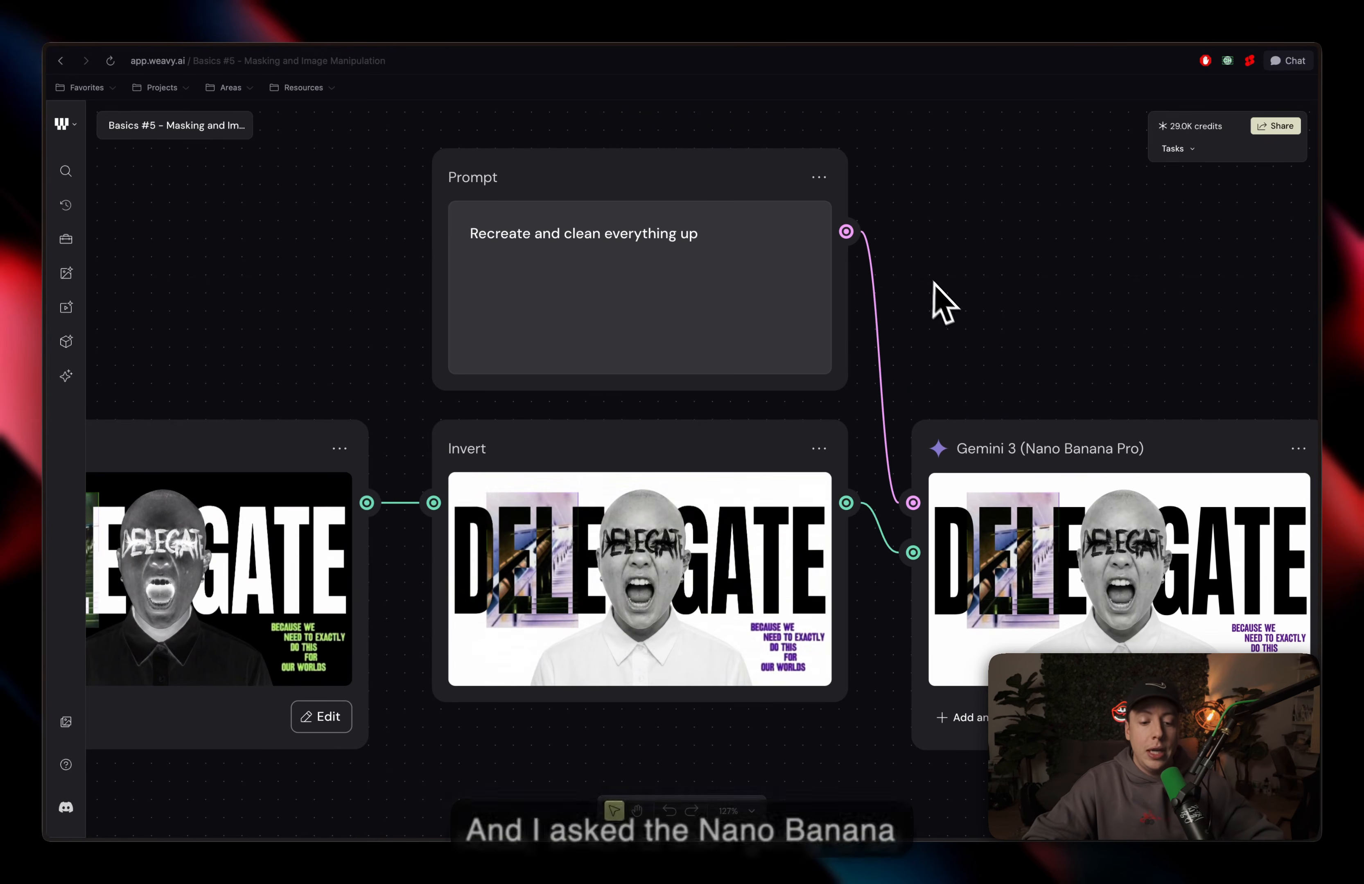
pyautogui.scroll(-2, 924, 274)
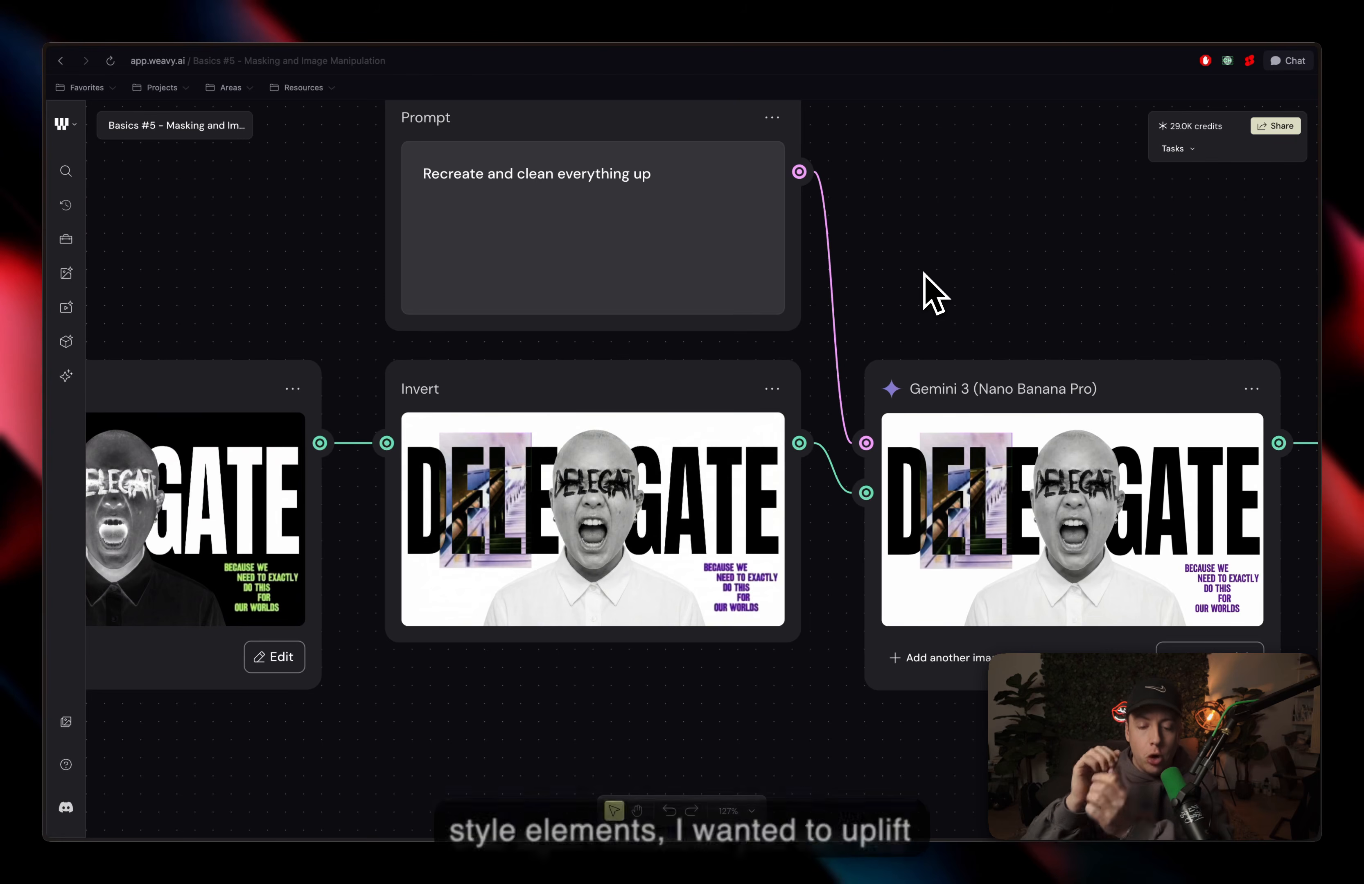
pyautogui.hscroll(-2, 663, 593)
pyautogui.scroll(-1, 664, 593)
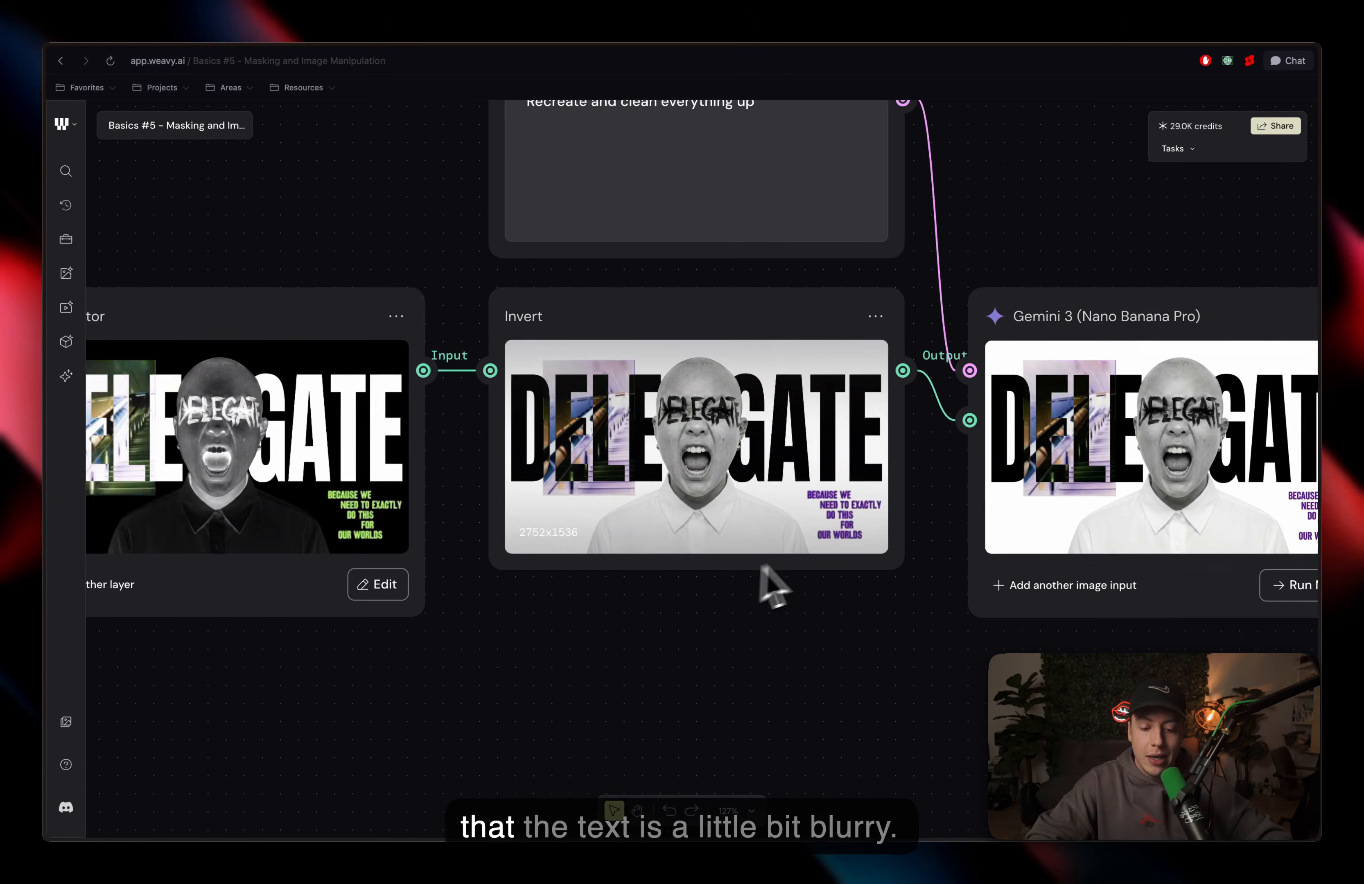
pyautogui.scroll(5, 812, 549)
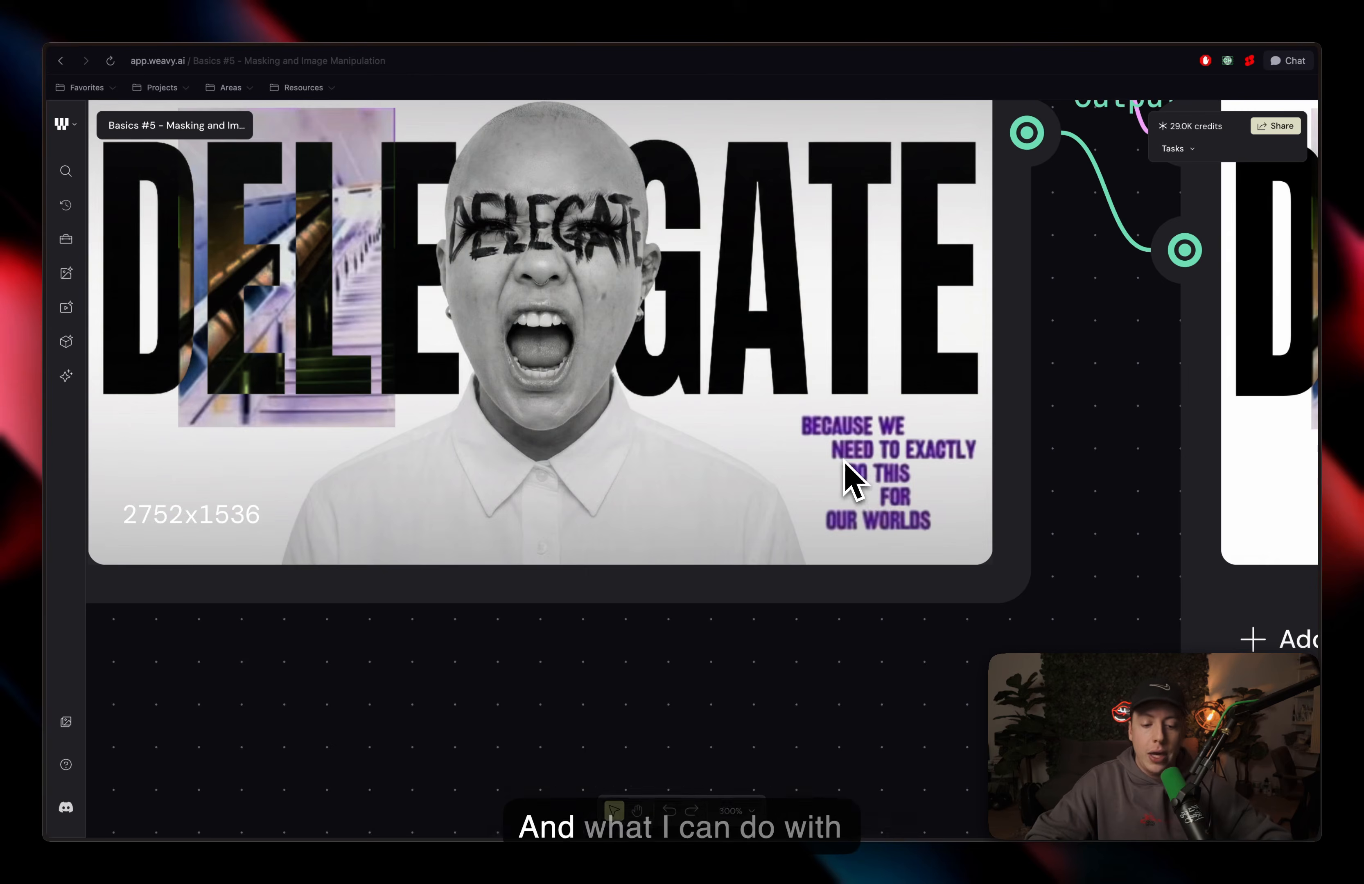
pyautogui.scroll(-5, 856, 479)
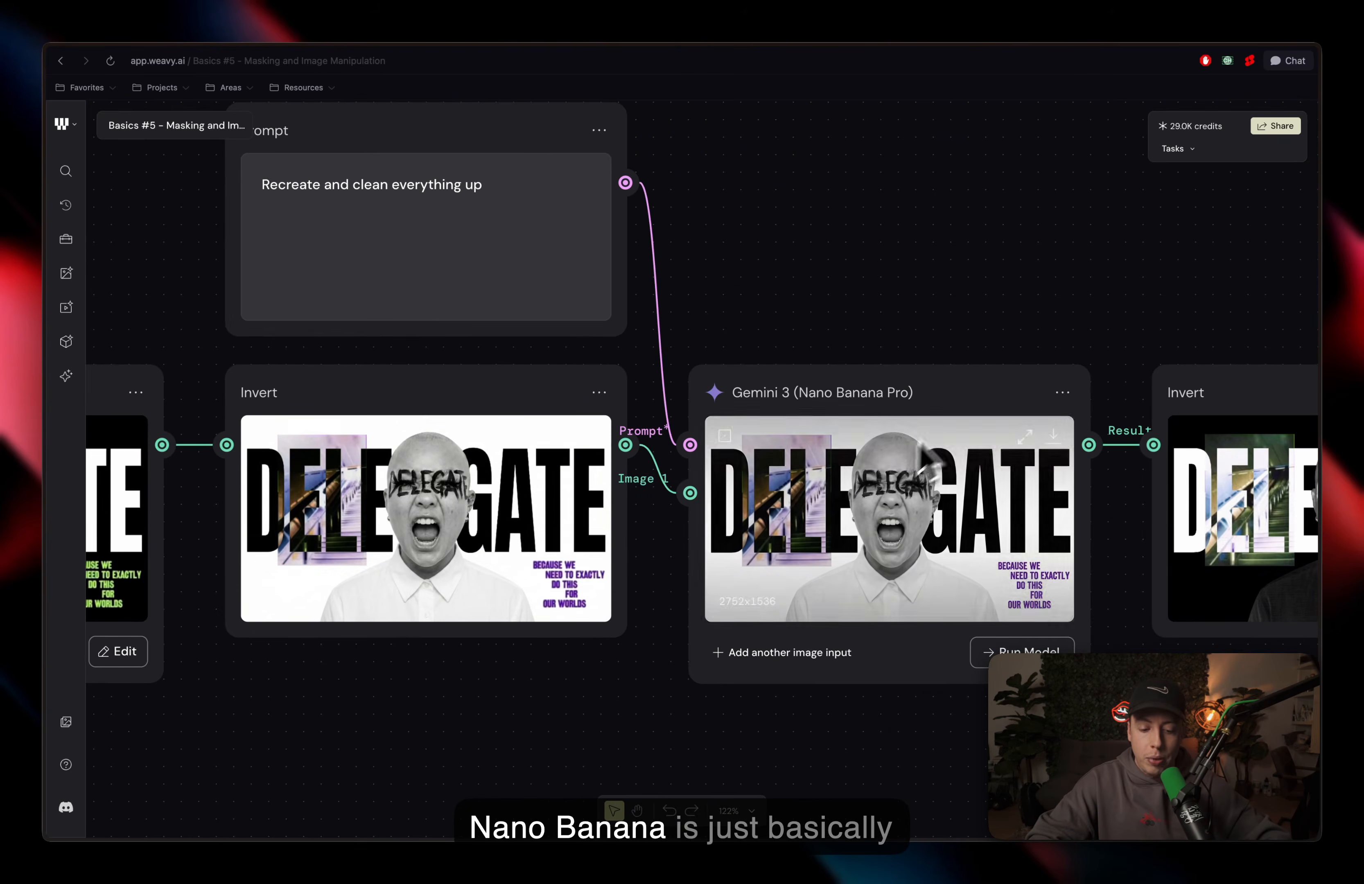
pyautogui.scroll(1, 862, 356)
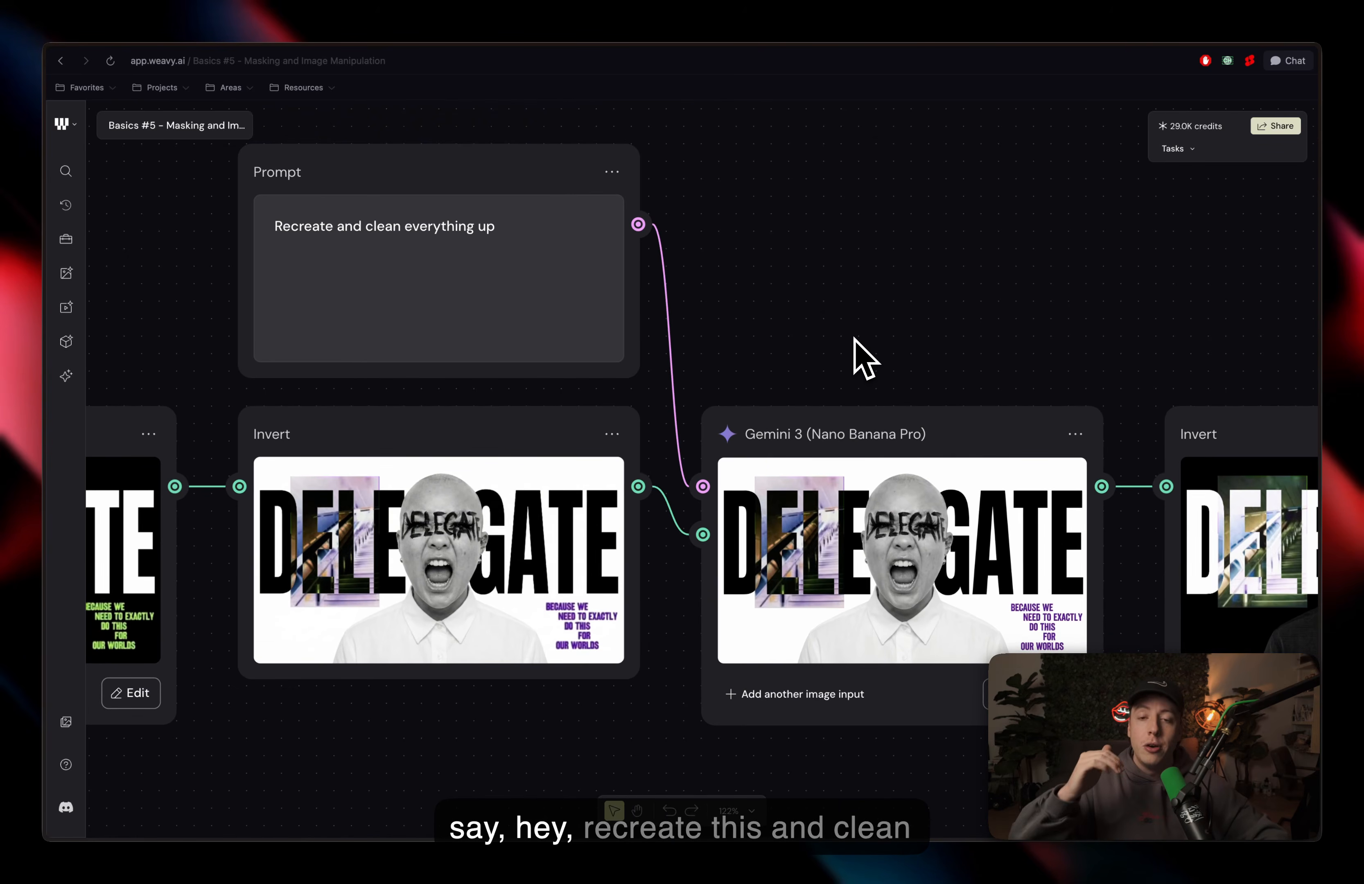
pyautogui.scroll(-2, 856, 354)
pyautogui.hscroll(1, 855, 353)
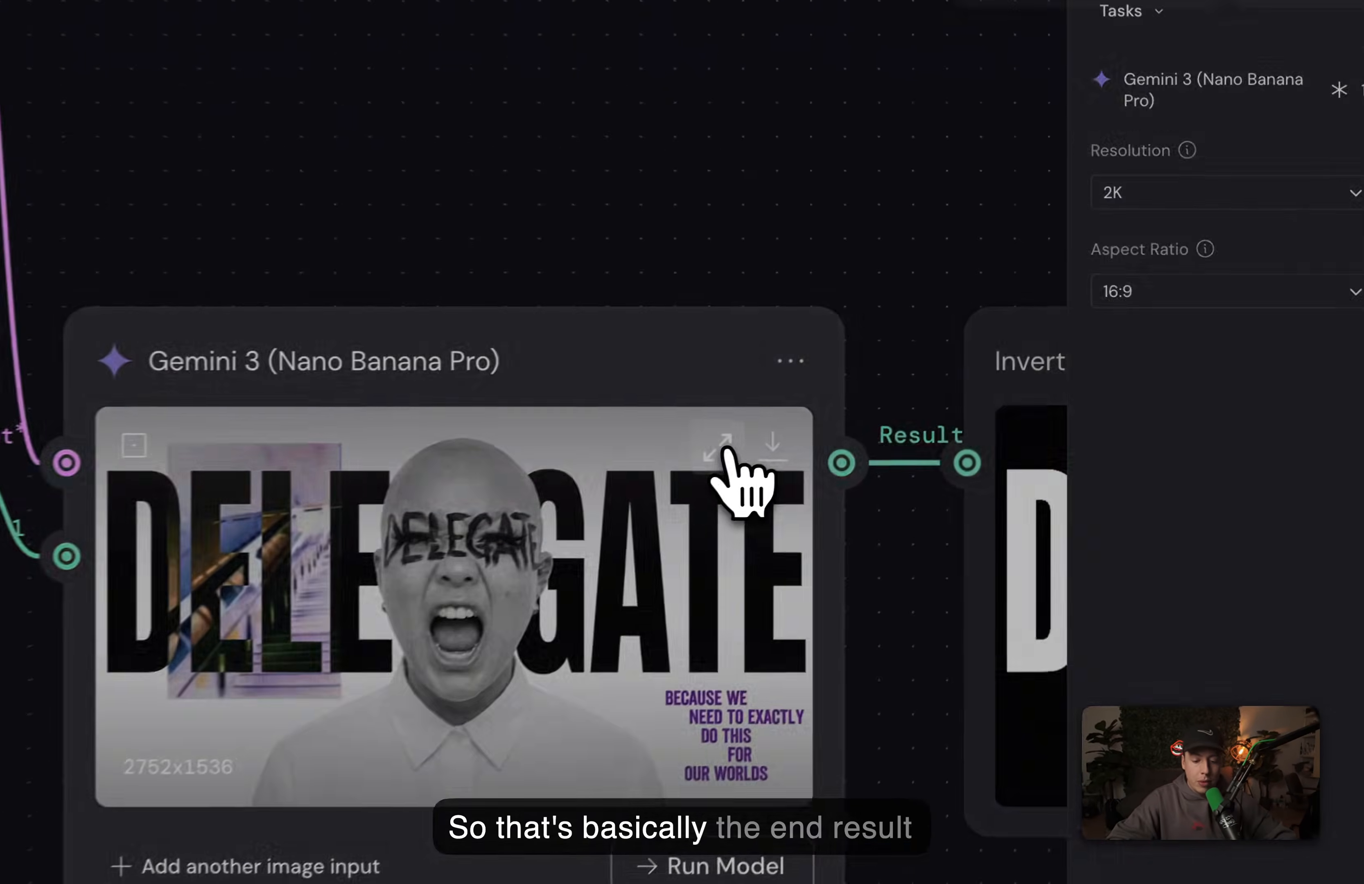
# - View the Gemini 3 (Nano Banana Pro) result enlarged, examine the purple text's sharpness up close, and close the preview
pyautogui.click(847, 404)
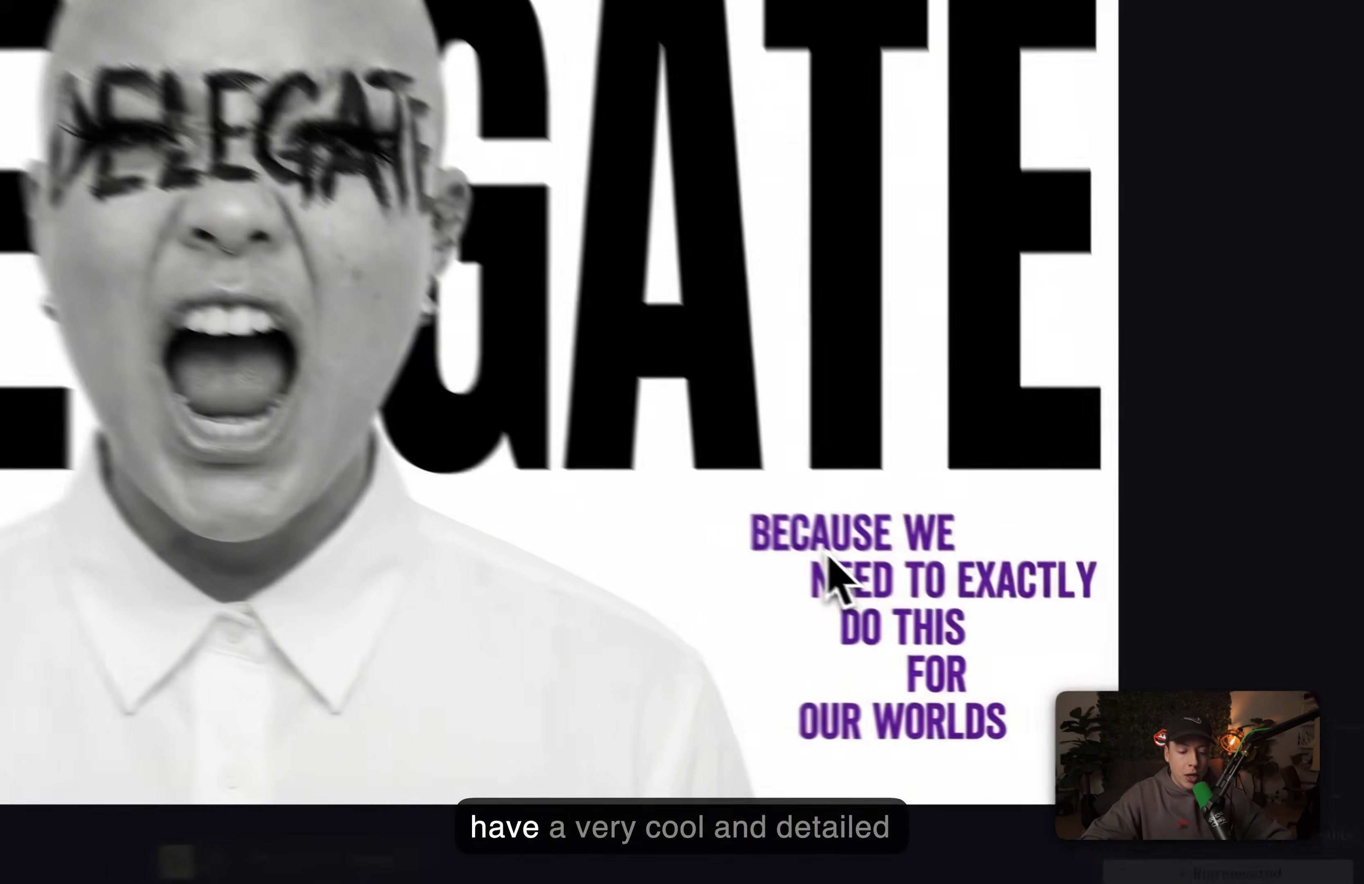
pyautogui.scroll(5, 767, 531)
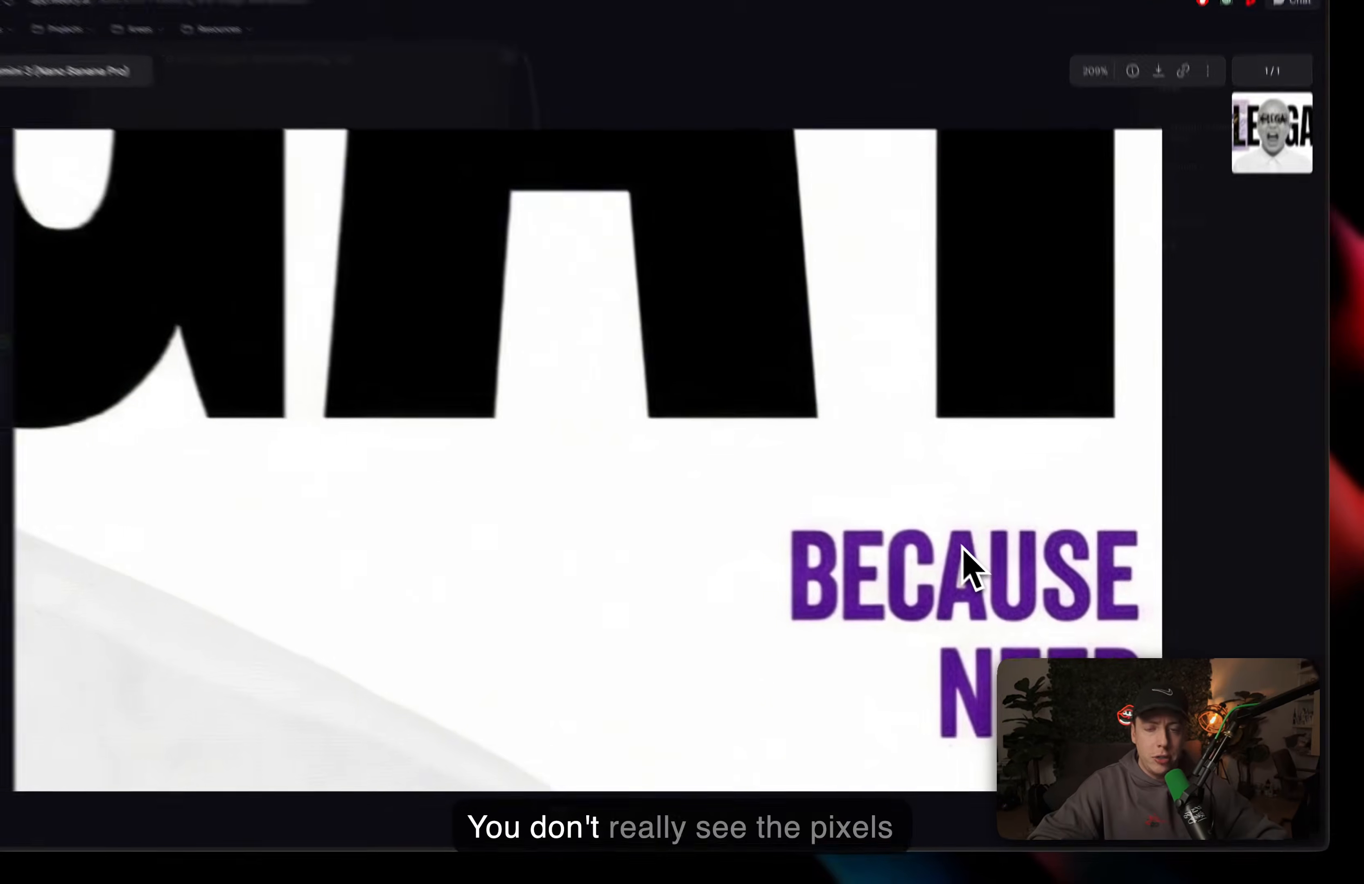
pyautogui.scroll(-1, 985, 580)
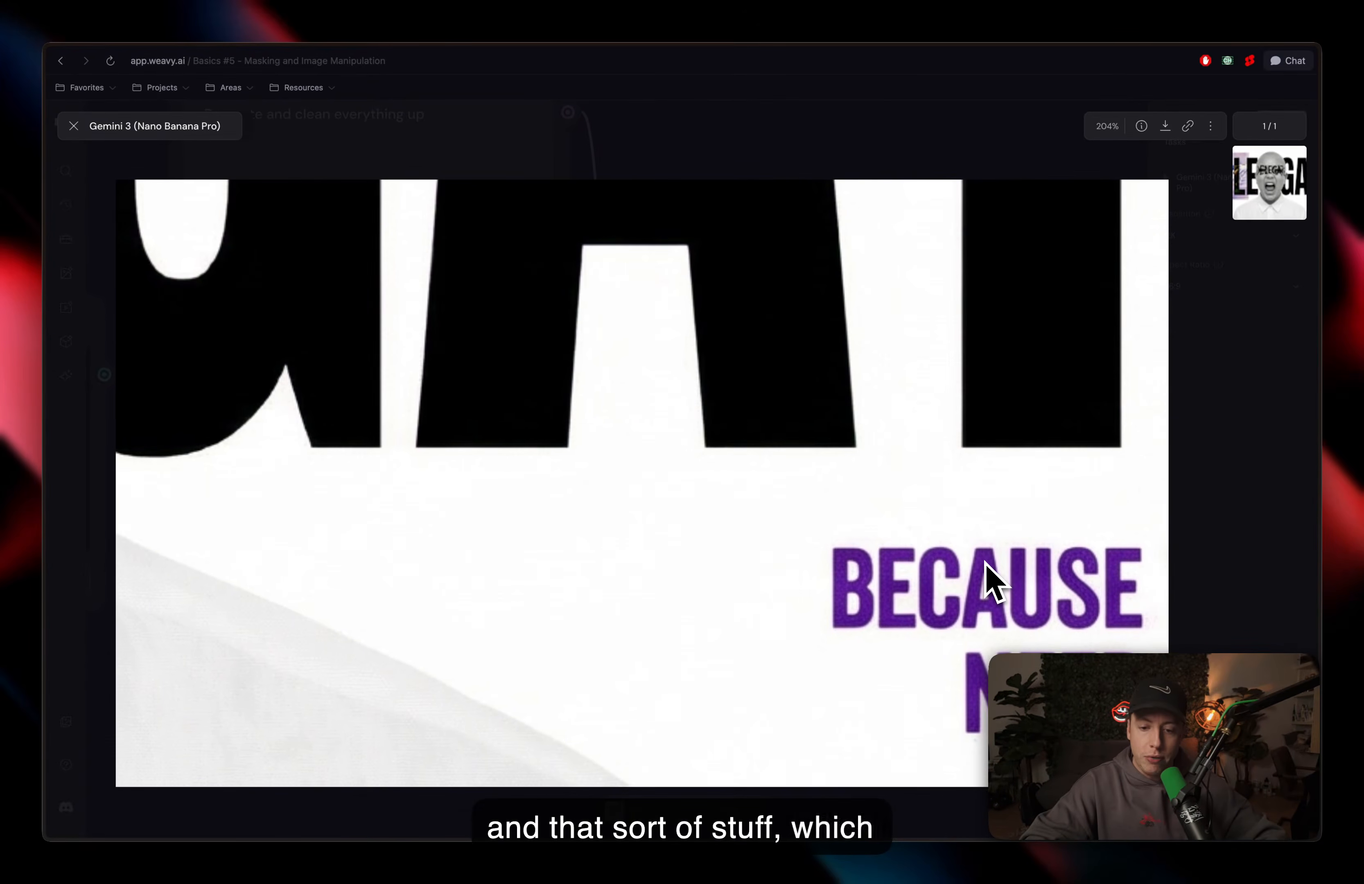
pyautogui.scroll(-1, 986, 582)
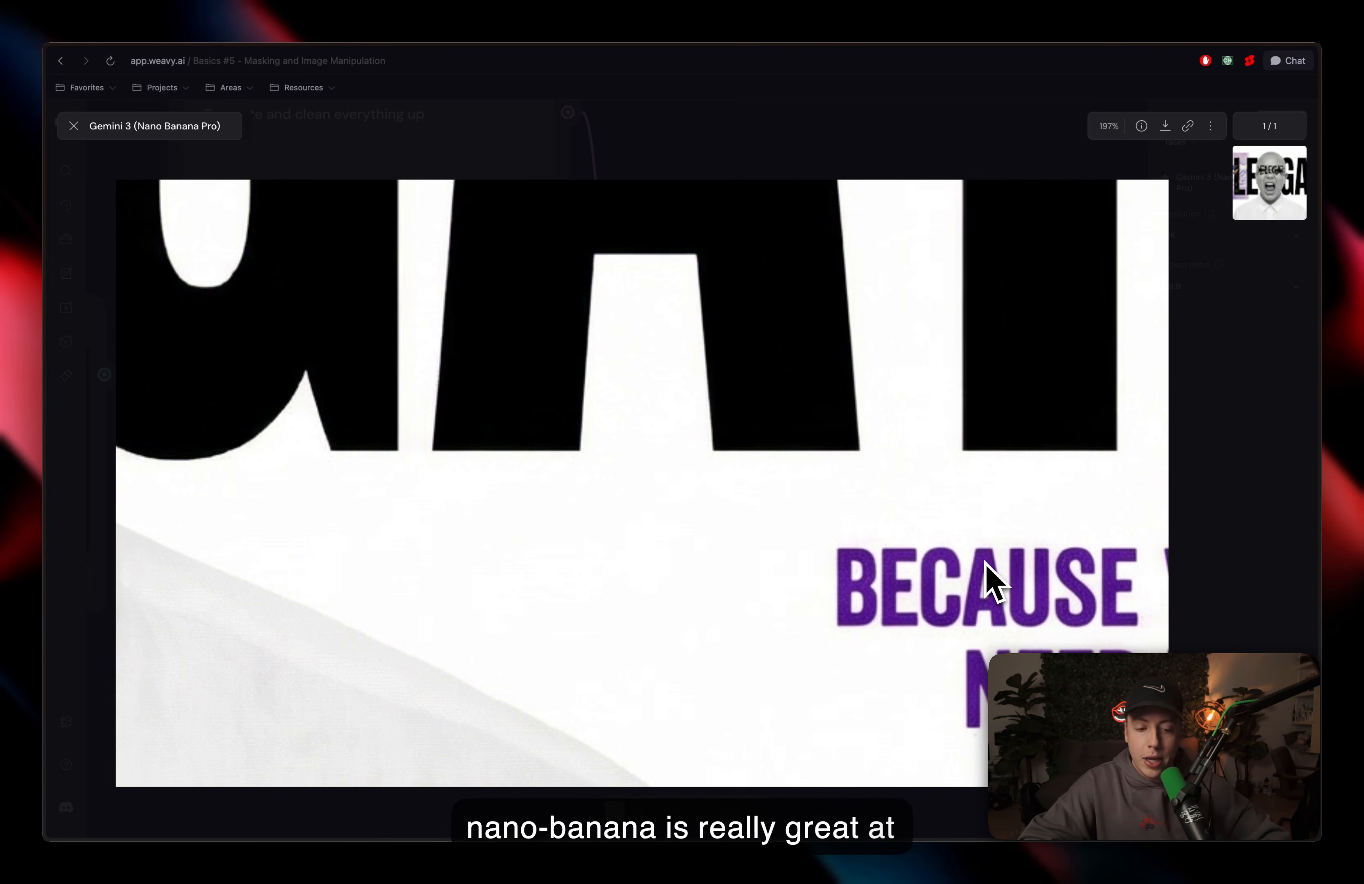
pyautogui.press('Escape')
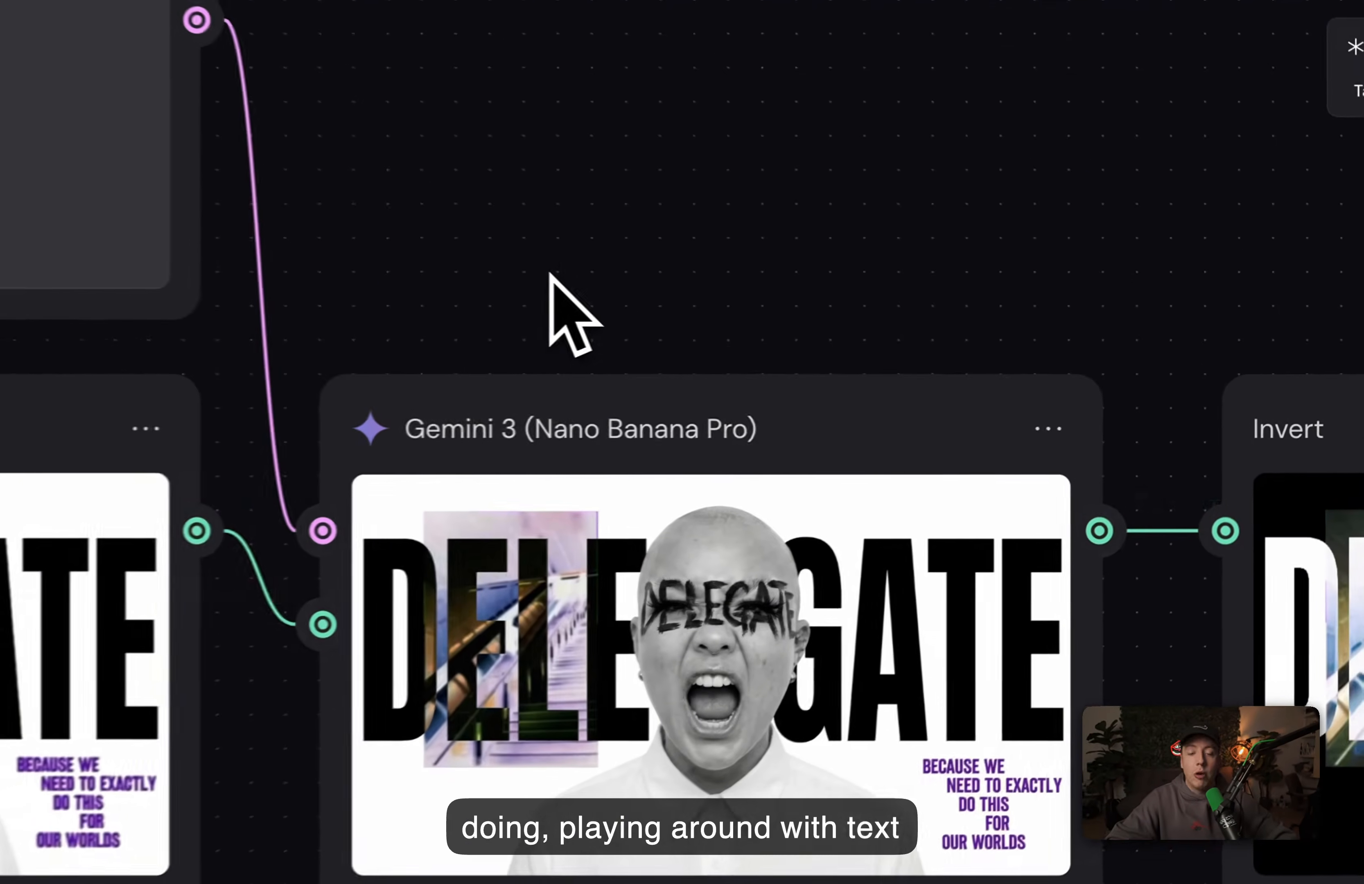
# - Inspect the final Invert node after Gemini 3, and survey the whole workflow including the VOGUE and DETROIT node groups
pyautogui.hscroll(6, 525, 270)
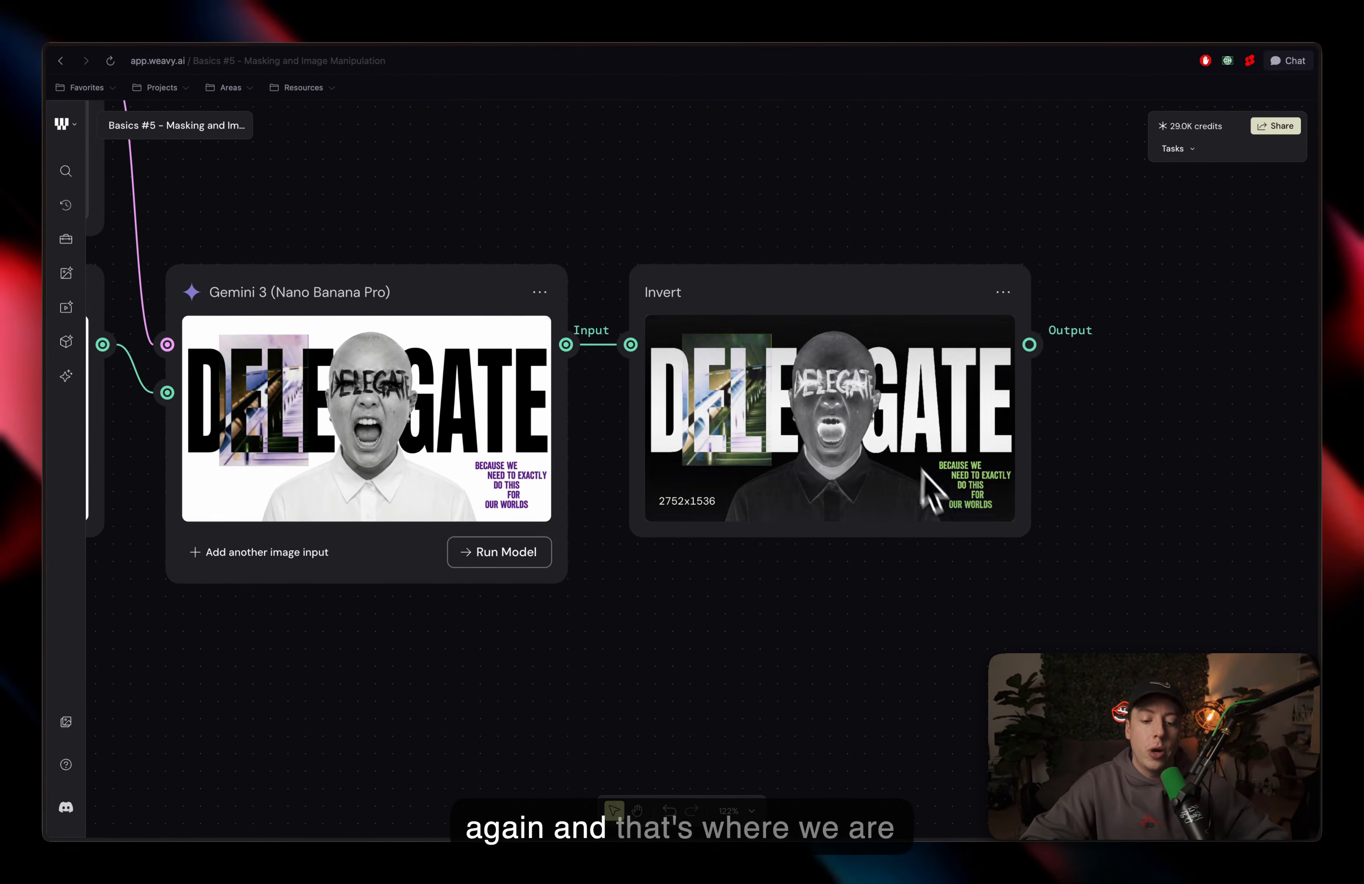
pyautogui.scroll(-5, 1148, 401)
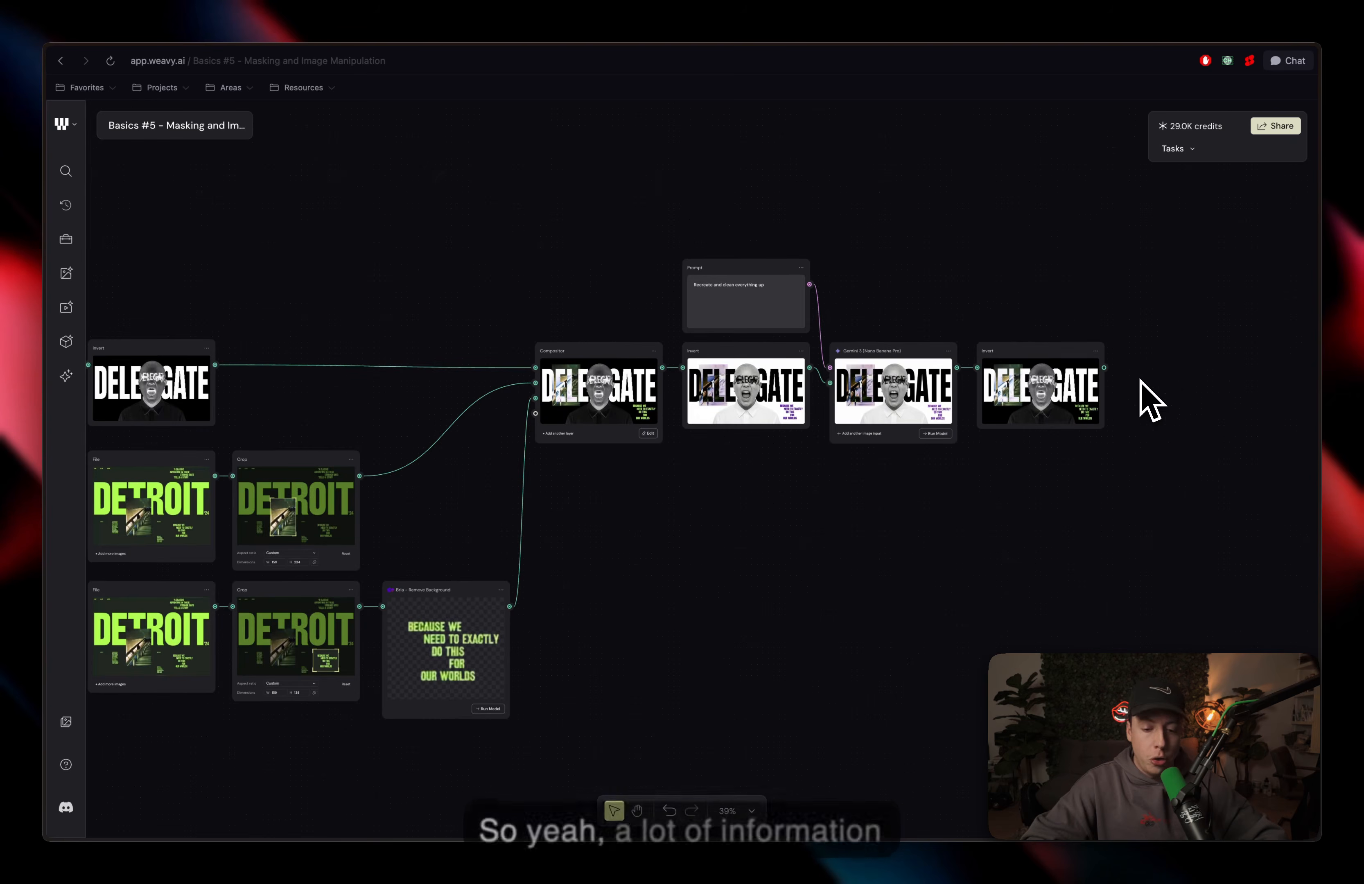
pyautogui.scroll(-5, 781, 284)
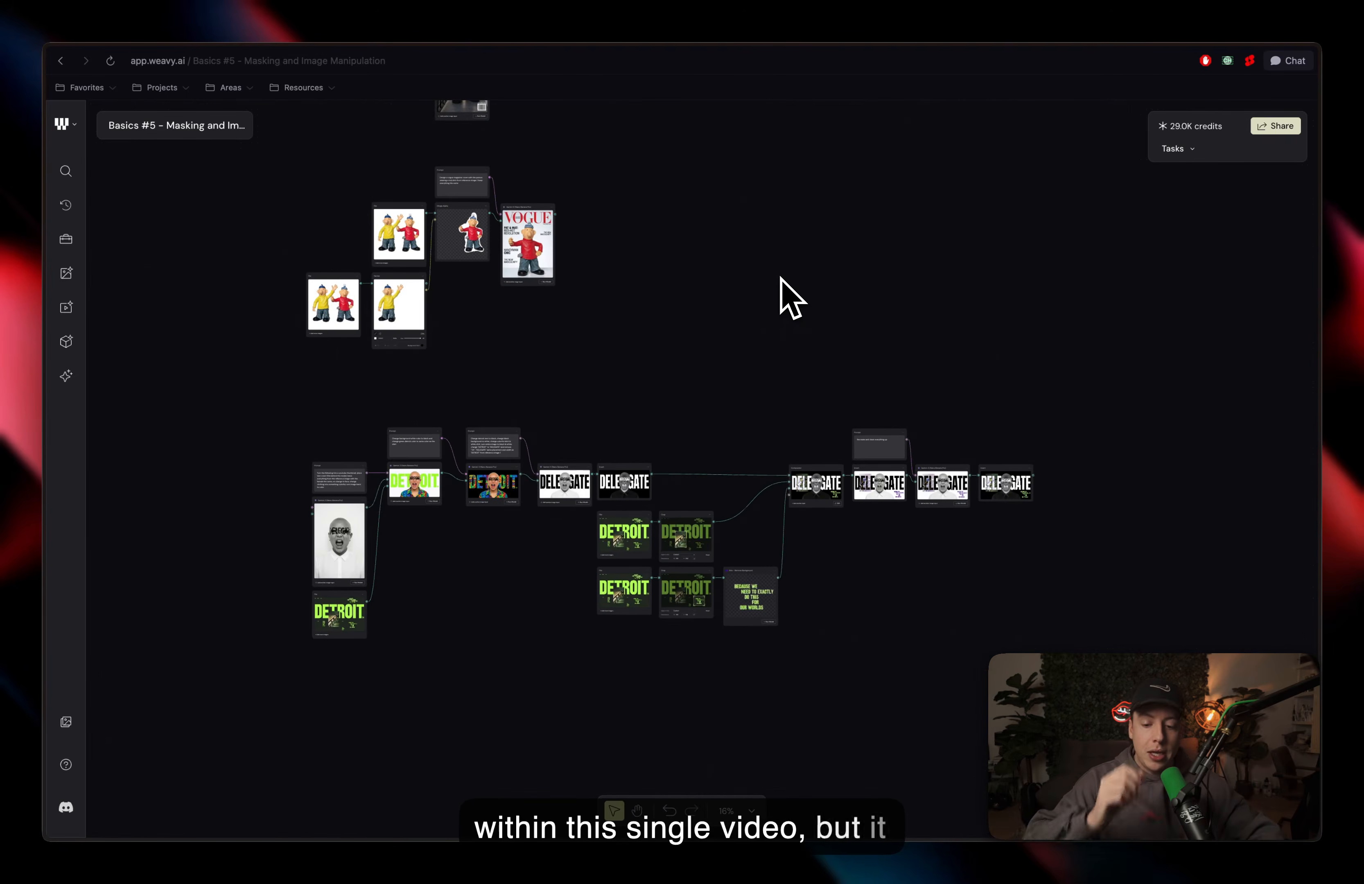
pyautogui.scroll(3, 791, 299)
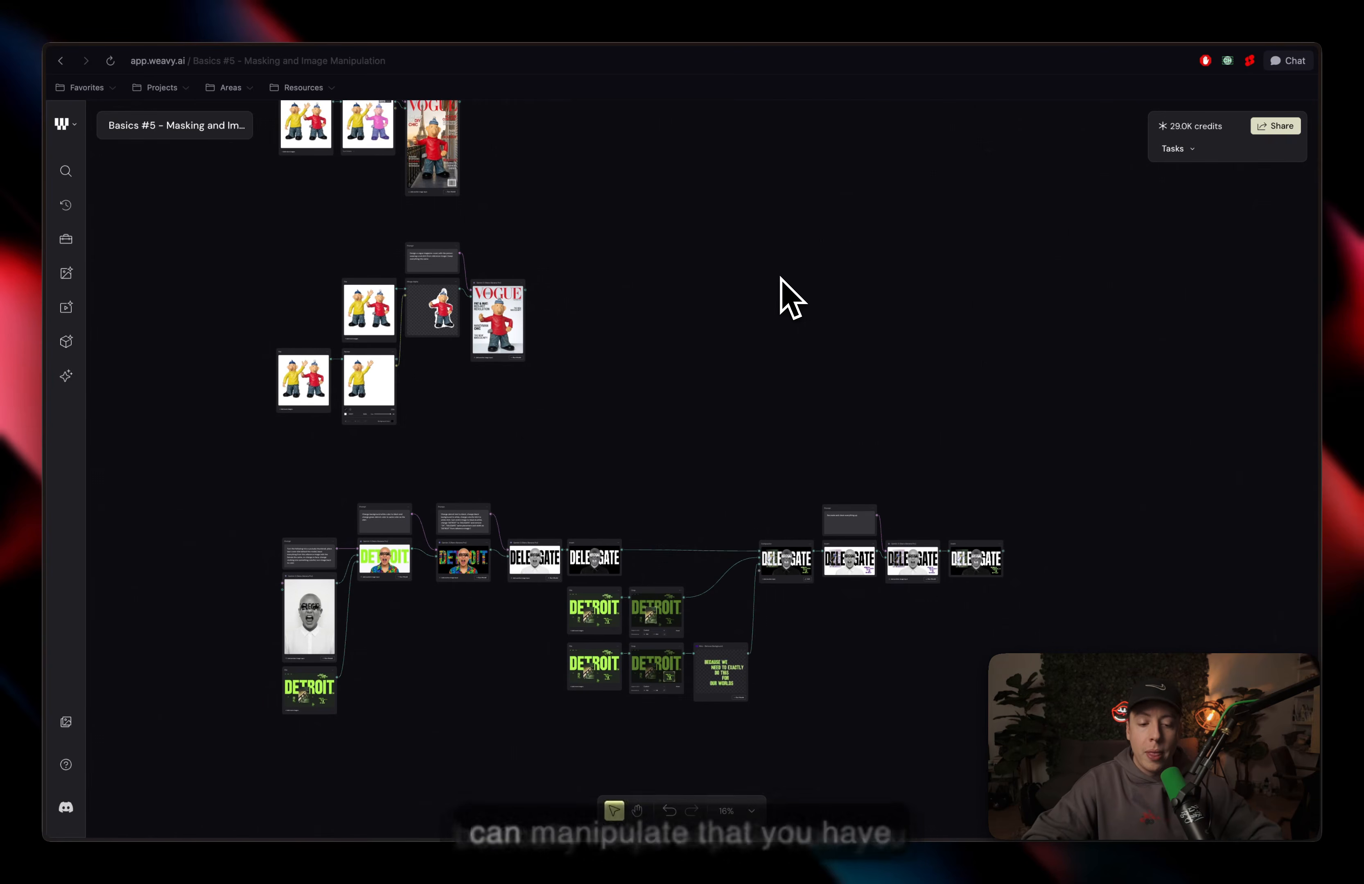